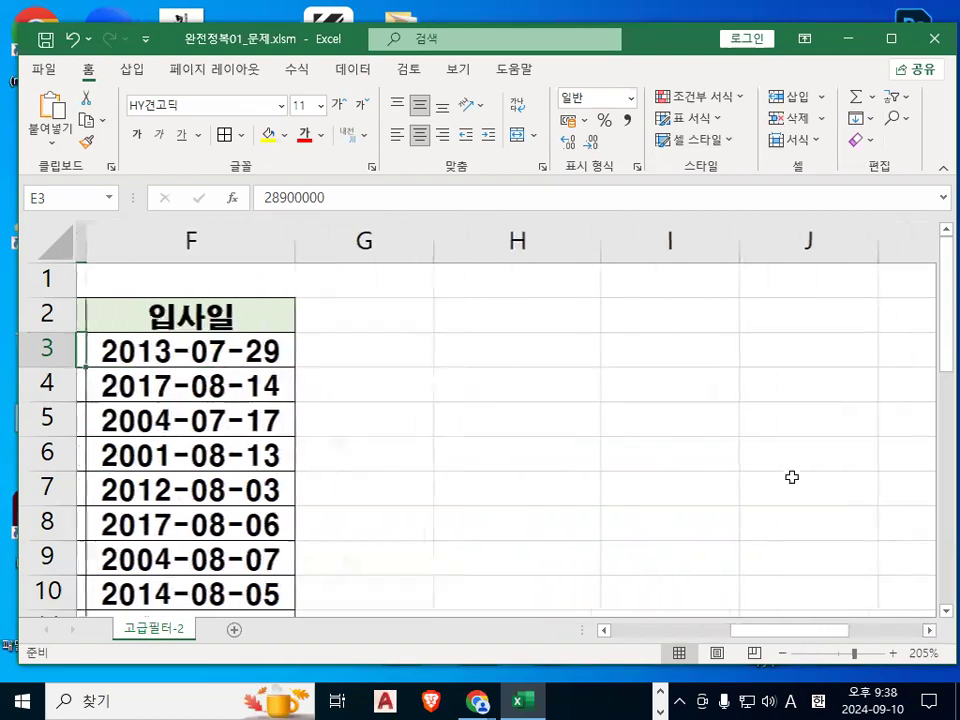
# Enter the criteria header 조건 in cell H2.
pyautogui.moveTo(476, 313); pyautogui.dragTo(483, 350)
pyautogui.hotkey('ctrl', '1')
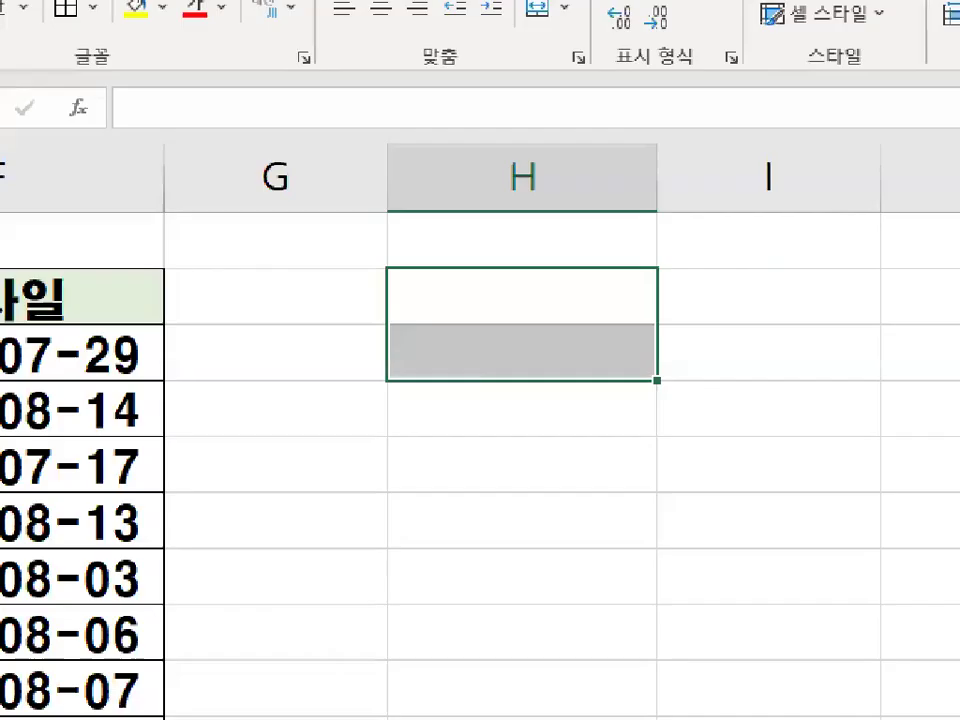
pyautogui.click(485, 336)
pyautogui.moveTo(632, 343)
pyautogui.mouseDown()
pyautogui.moveTo(446, 386)
pyautogui.moveTo(718, 368)
pyautogui.mouseUp()
pyautogui.press('Escape')
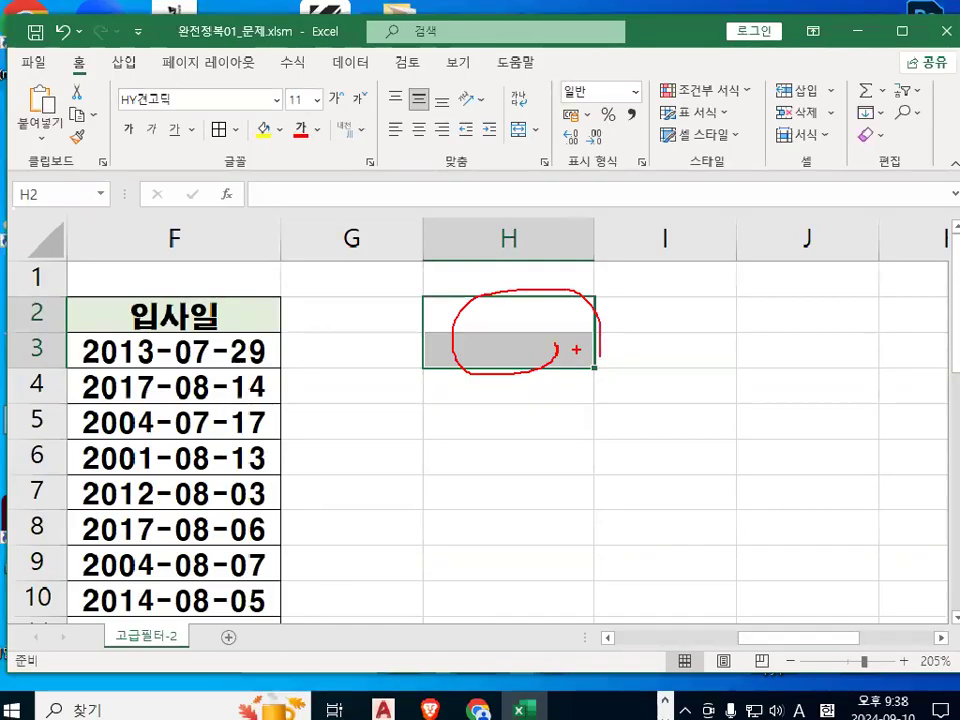
pyautogui.click(480, 300)
pyautogui.write('WHRJ')
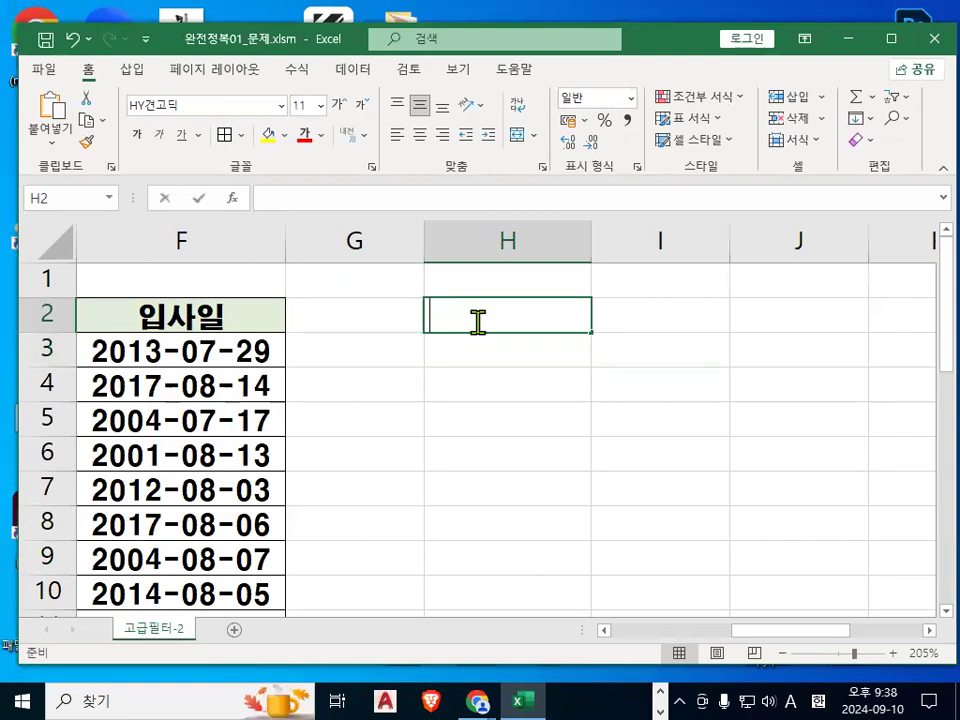
pyautogui.press('BackSpace')
pyautogui.press('BackSpace')
pyautogui.press('BackSpace')
pyautogui.press('BackSpace')
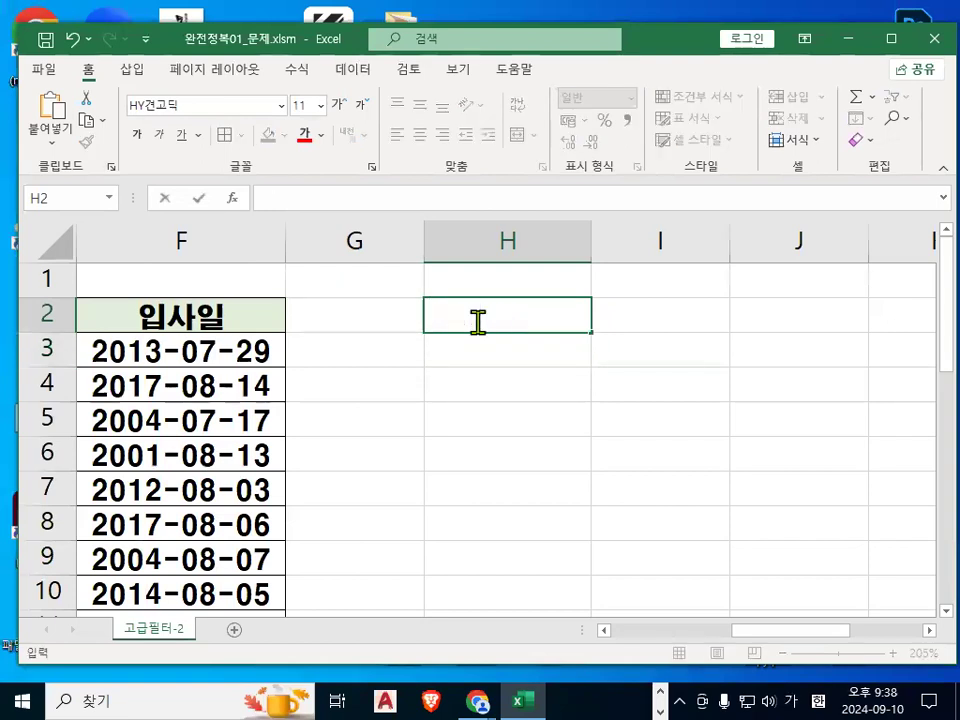
pyautogui.write('조건')
pyautogui.press('Return')
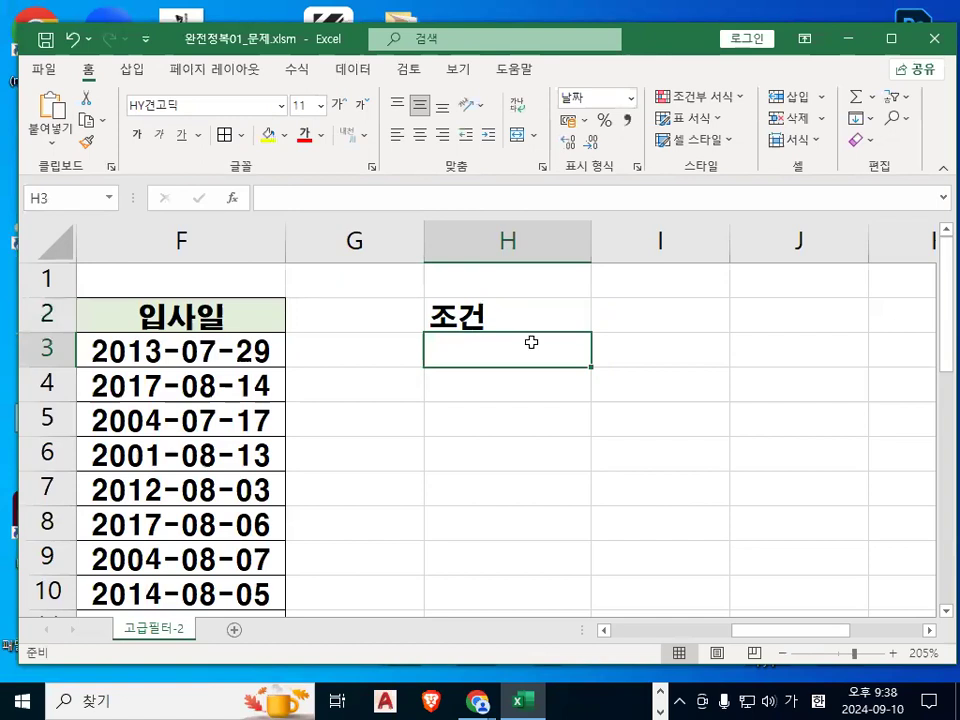
# Select cell H3 and start the criterion formula =AND(NOT(.
pyautogui.click(490, 316)
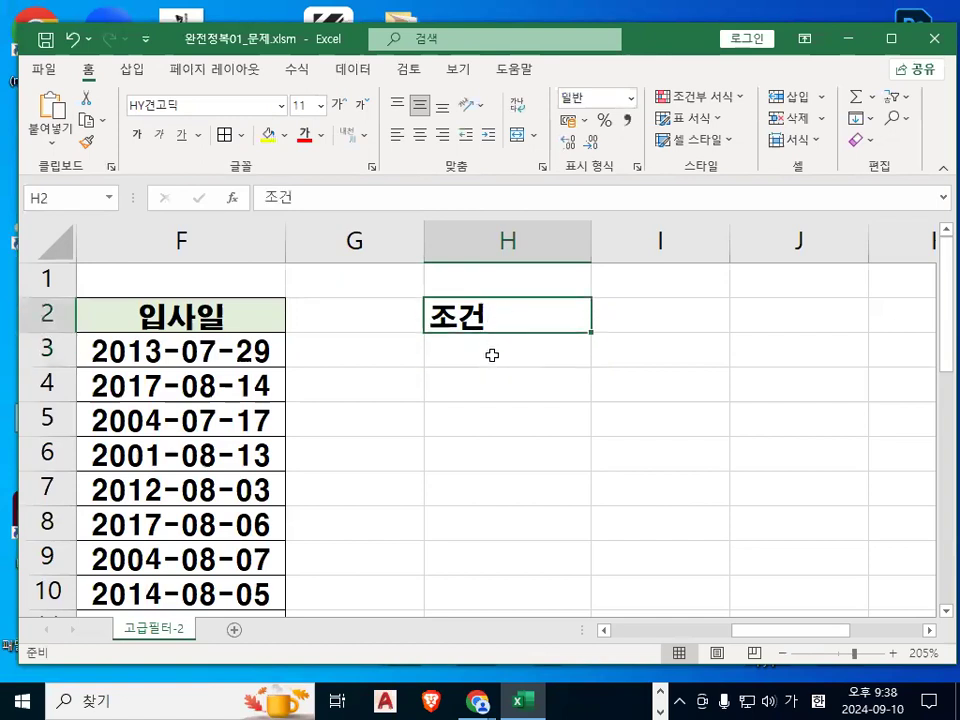
pyautogui.click(491, 350)
pyautogui.hotkey('ctrl', '2')
pyautogui.moveTo(572, 351)
pyautogui.mouseDown()
pyautogui.moveTo(527, 346)
pyautogui.moveTo(530, 376)
pyautogui.moveTo(515, 334)
pyautogui.mouseUp()
pyautogui.moveTo(604, 231); pyautogui.dragTo(513, 337)
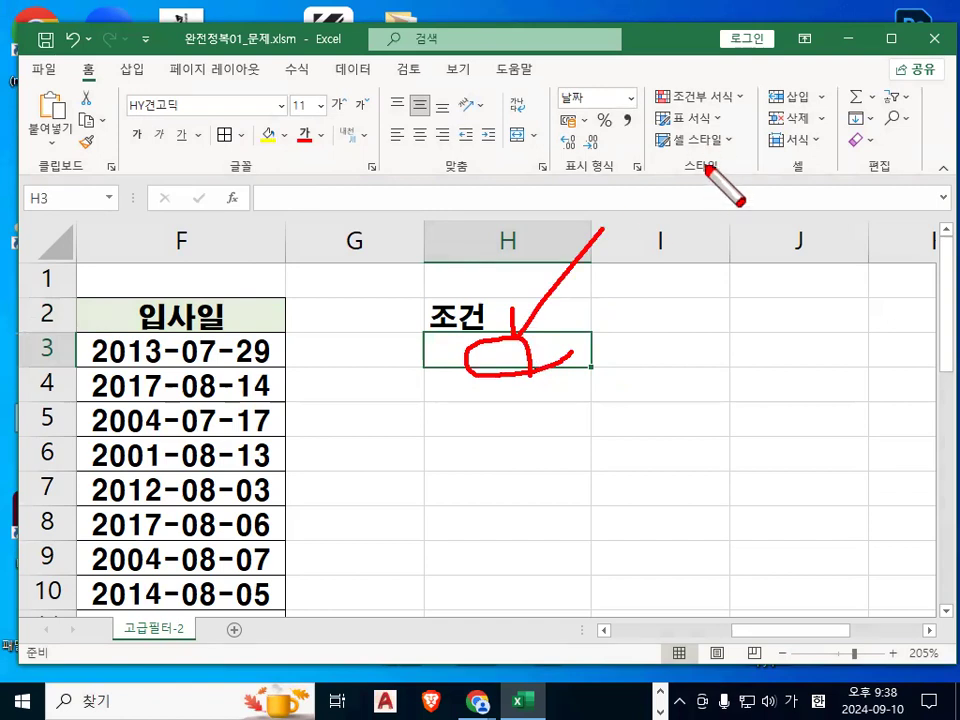
pyautogui.press('Escape')
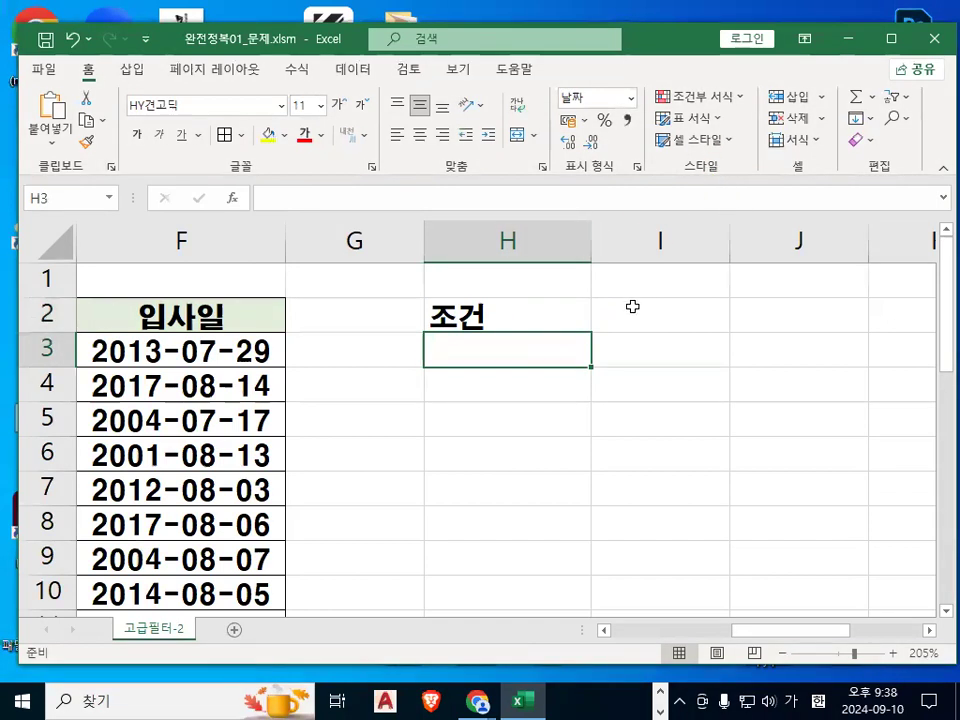
pyautogui.write('=')
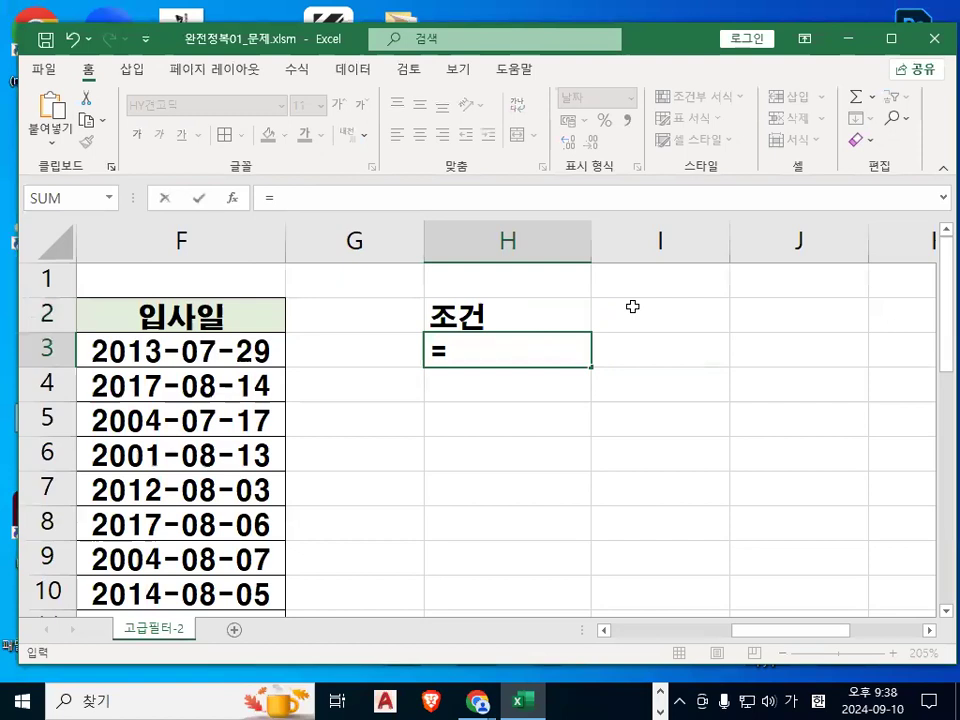
pyautogui.write('무')
pyautogui.press('BackSpace')
pyautogui.press('BackSpace')
pyautogui.press('Hangul')
pyautogui.write('AND')
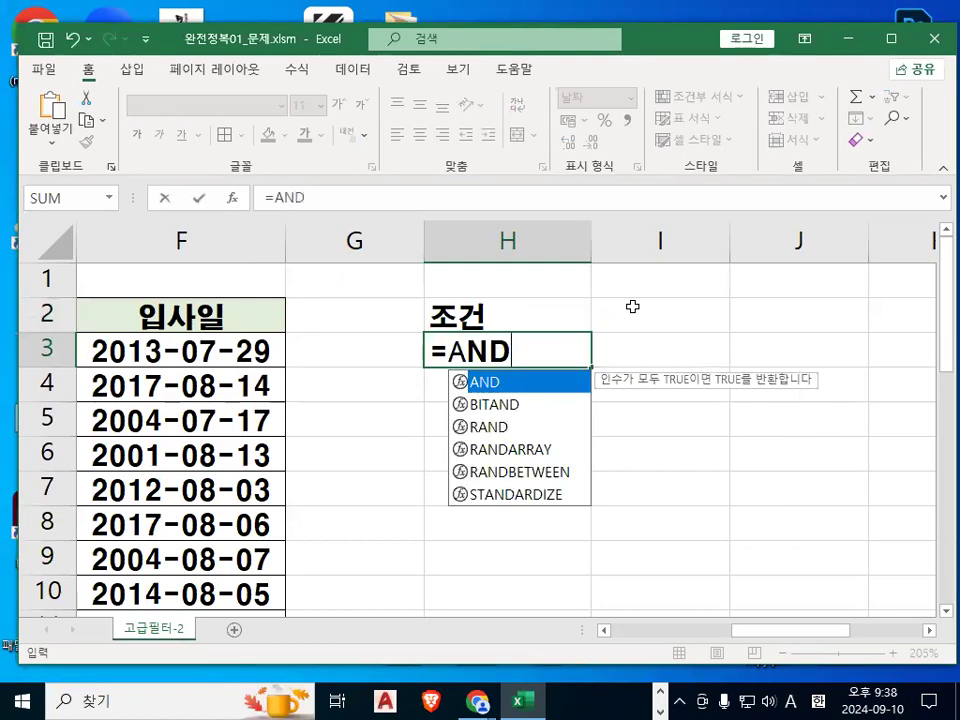
pyautogui.write('(')
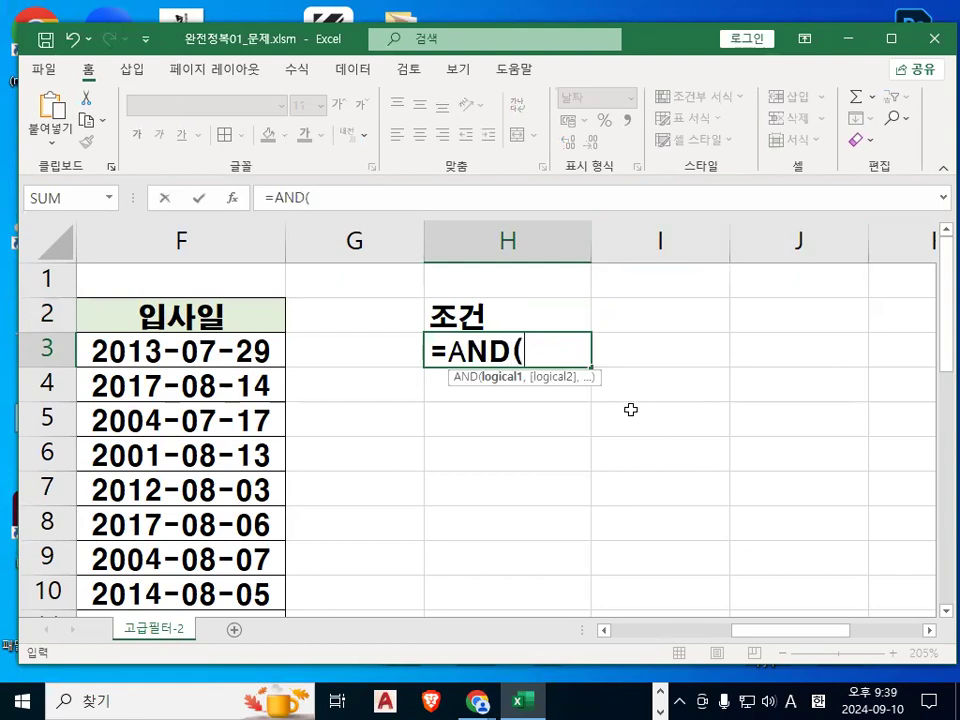
pyautogui.write('NO')
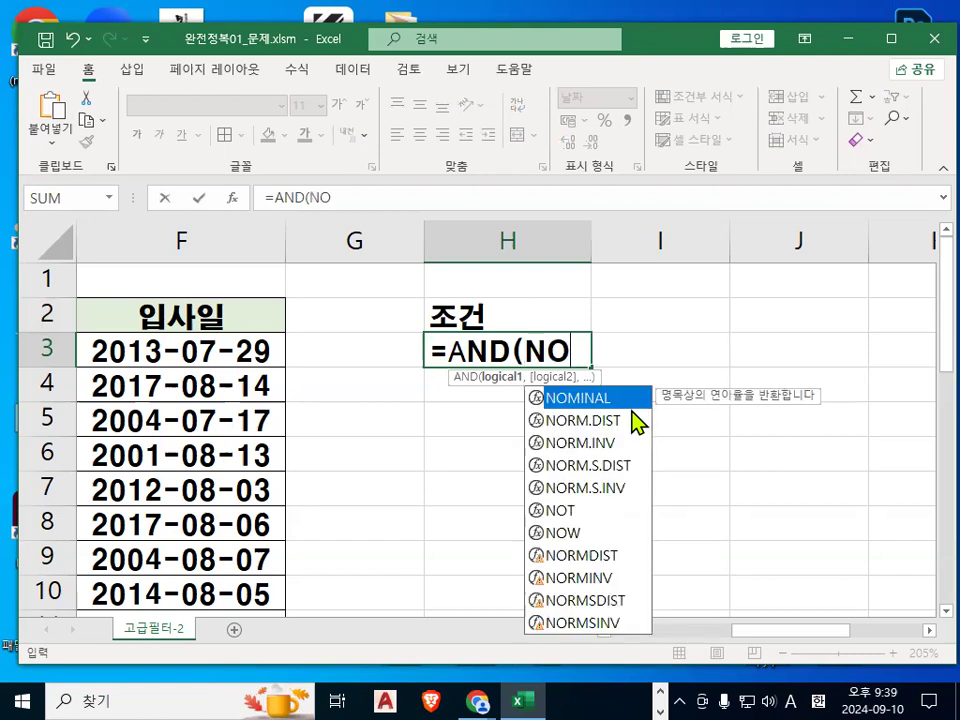
pyautogui.write('T(')
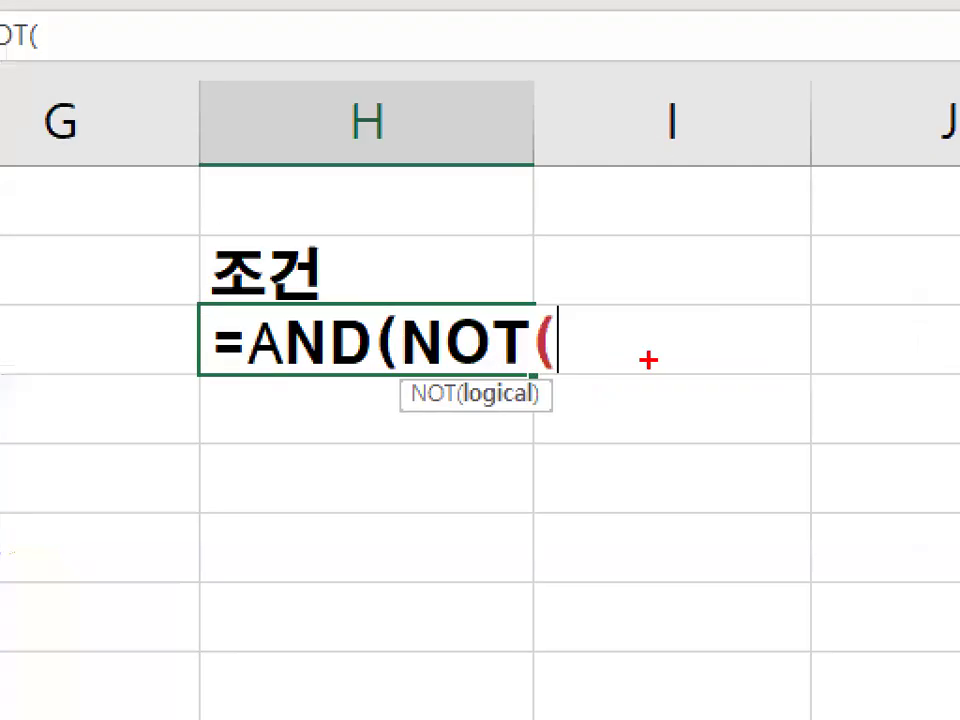
# Inside NOT, compare the position cell C3 with "과장" and close the NOT parenthesis.
pyautogui.moveTo(686, 353)
pyautogui.mouseDown()
pyautogui.moveTo(632, 352)
pyautogui.moveTo(678, 360)
pyautogui.mouseUp()
pyautogui.moveTo(628, 285); pyautogui.dragTo(702, 210)
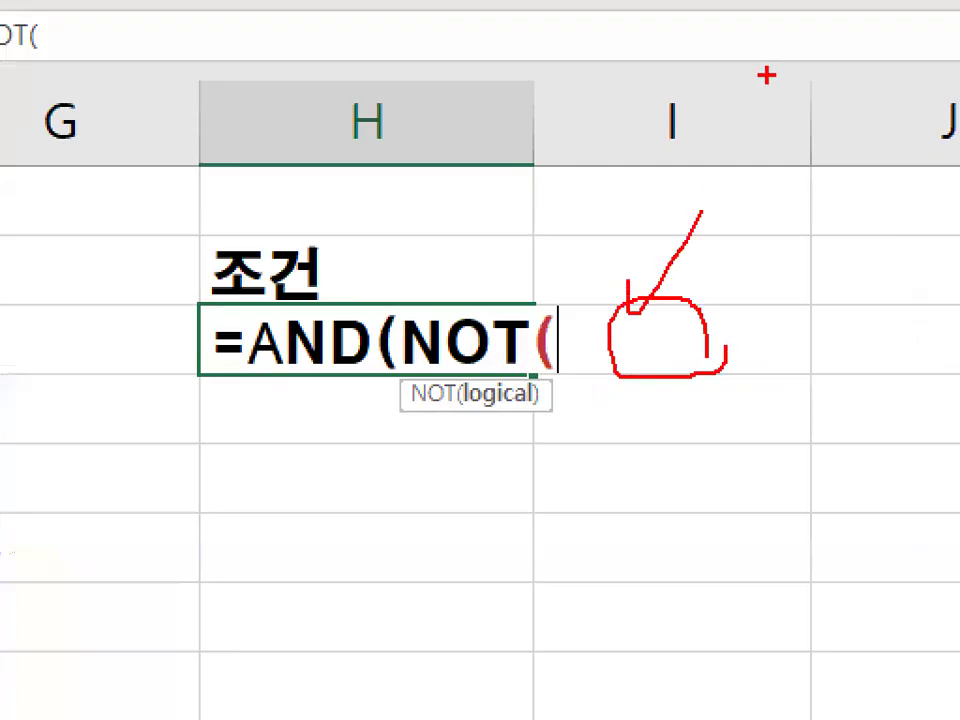
pyautogui.moveTo(480, 336)
pyautogui.mouseDown()
pyautogui.moveTo(467, 369)
pyautogui.moveTo(528, 345)
pyautogui.mouseUp()
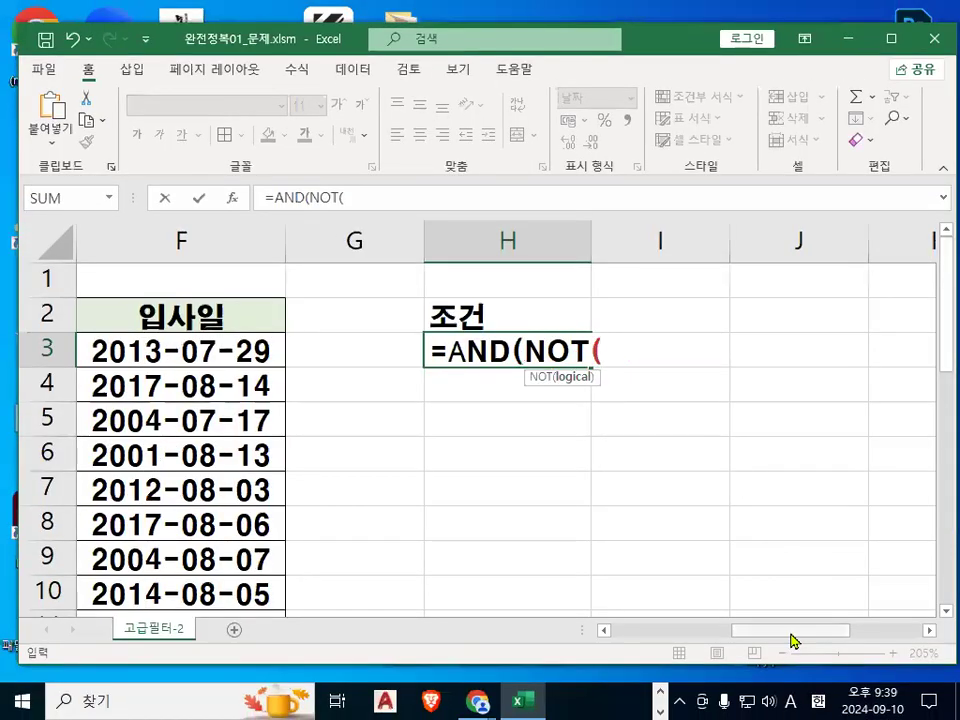
pyautogui.moveTo(793, 639); pyautogui.dragTo(665, 642)
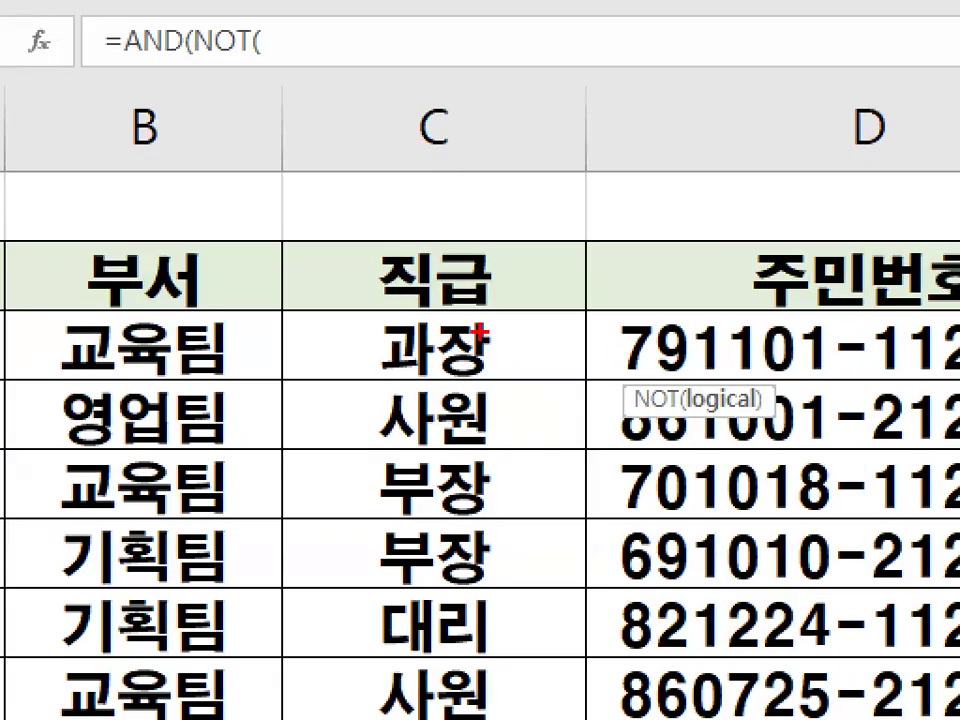
pyautogui.moveTo(411, 336); pyautogui.dragTo(459, 350)
pyautogui.click(434, 345)
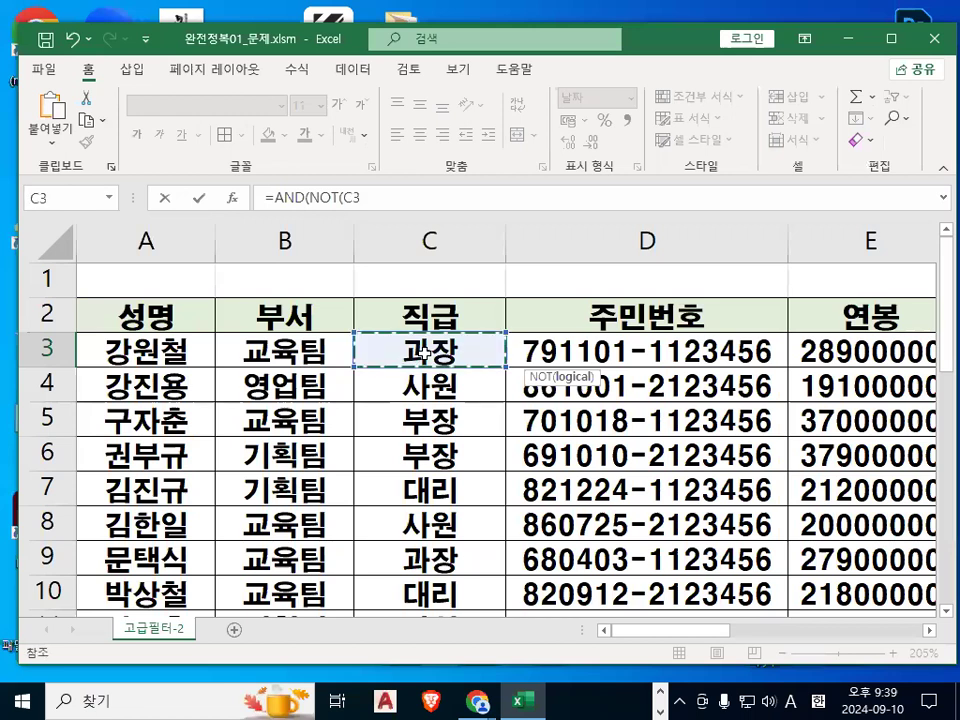
pyautogui.click(924, 631)
pyautogui.click(924, 631)
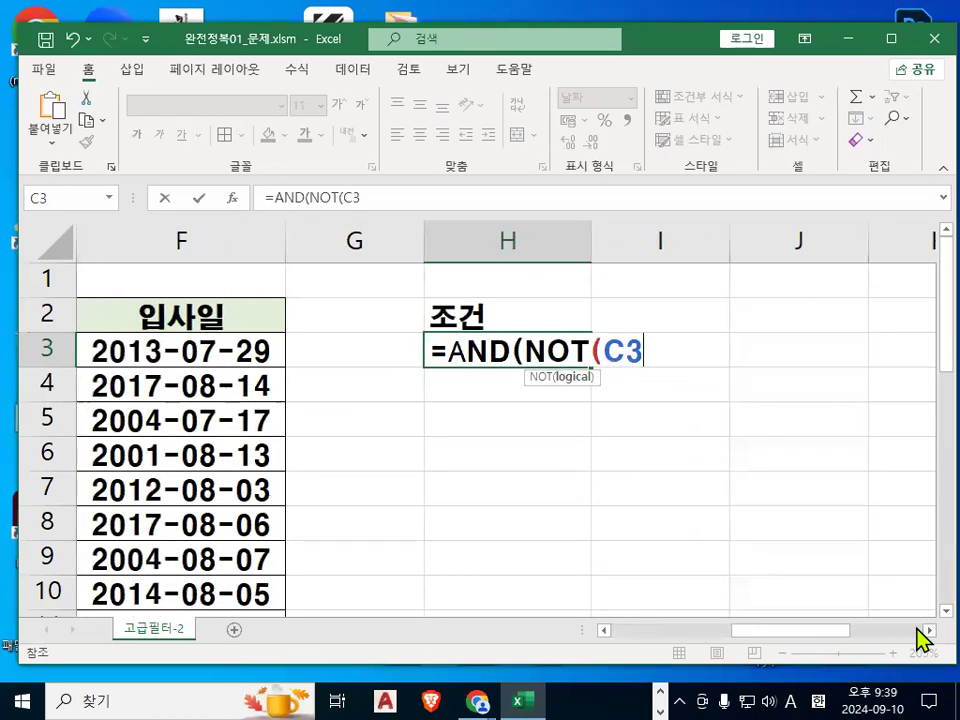
pyautogui.write('=')
pyautogui.write('RJL')
pyautogui.press('BackSpace')
pyautogui.press('BackSpace')
pyautogui.press('BackSpace')
pyautogui.press('Hangul')
pyautogui.write('과장"')
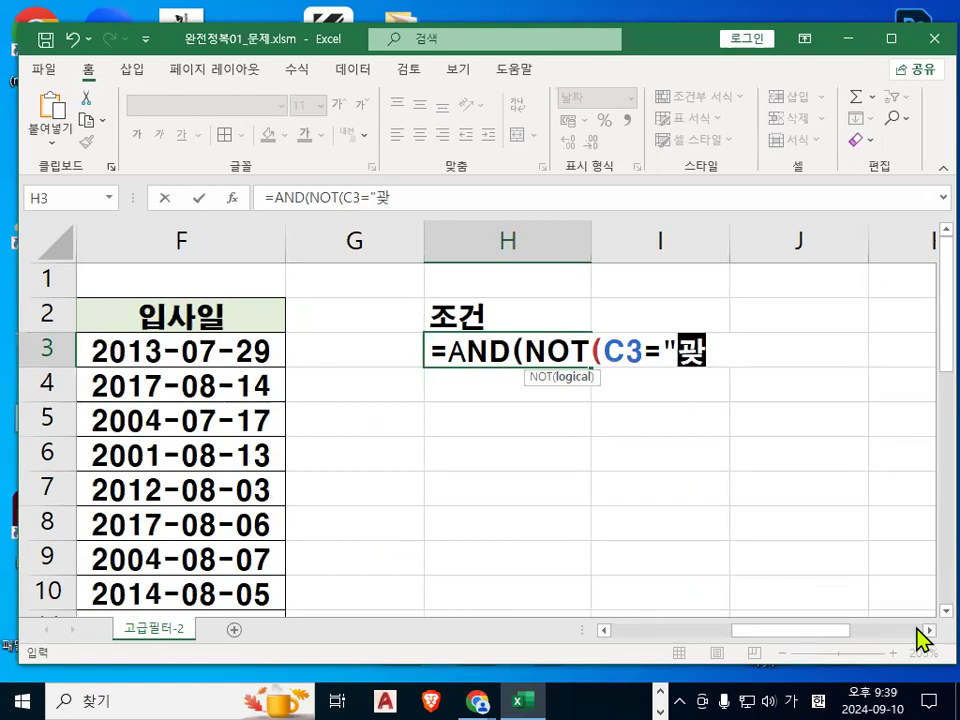
pyautogui.write(')')
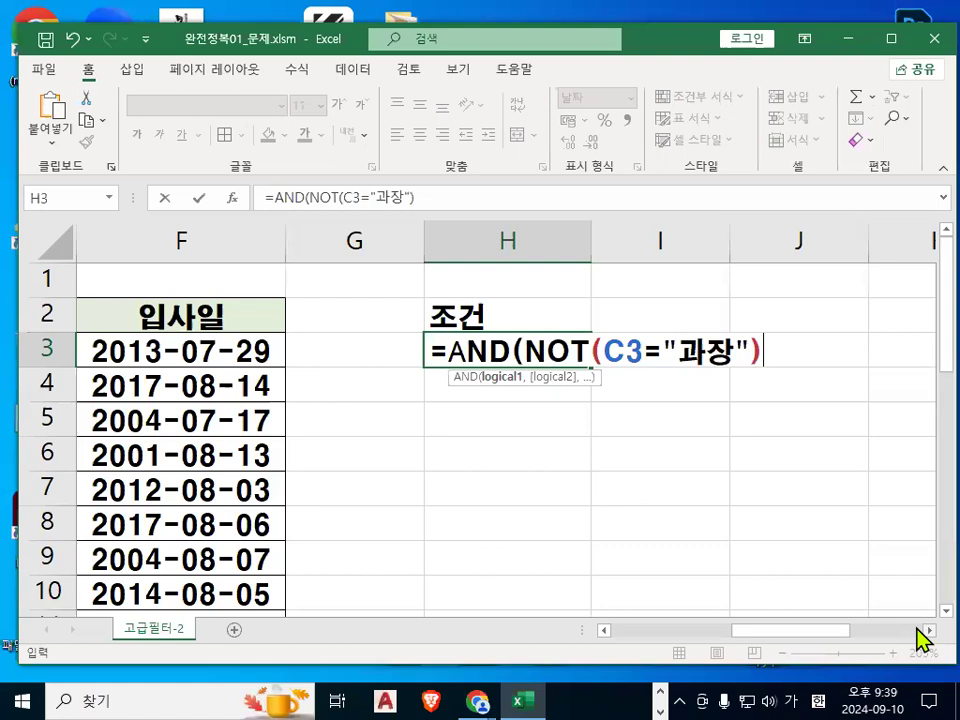
# Add a comma and reference salary cell E3 as the second AND argument.
pyautogui.moveTo(614, 367); pyautogui.dragTo(722, 367)
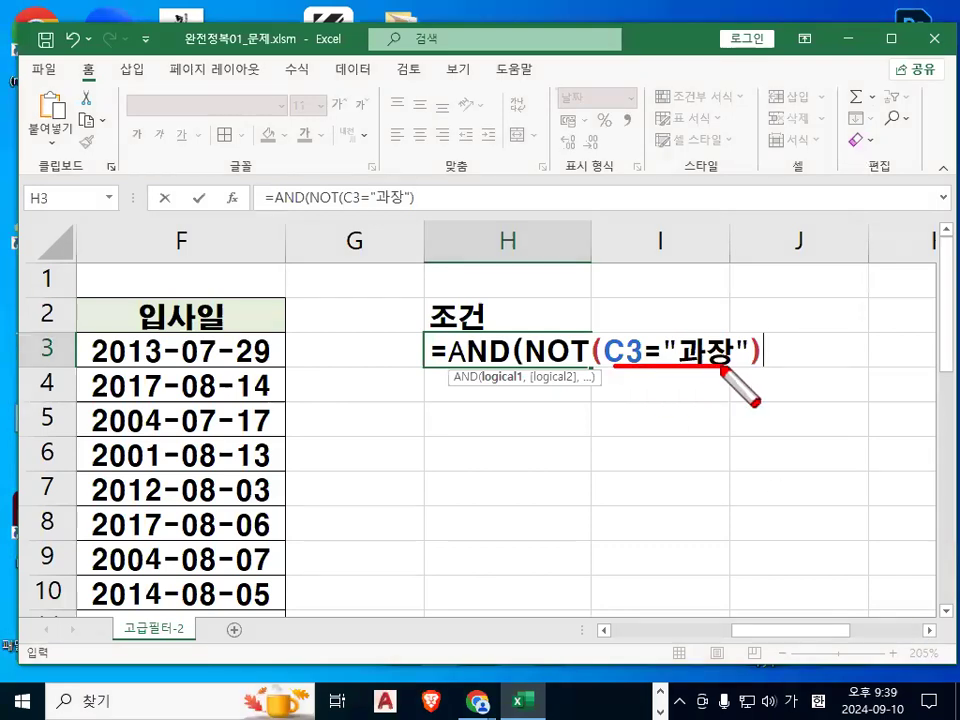
pyautogui.moveTo(601, 404)
pyautogui.mouseDown()
pyautogui.moveTo(644, 404)
pyautogui.moveTo(650, 418)
pyautogui.mouseUp()
pyautogui.moveTo(645, 392); pyautogui.dragTo(612, 432)
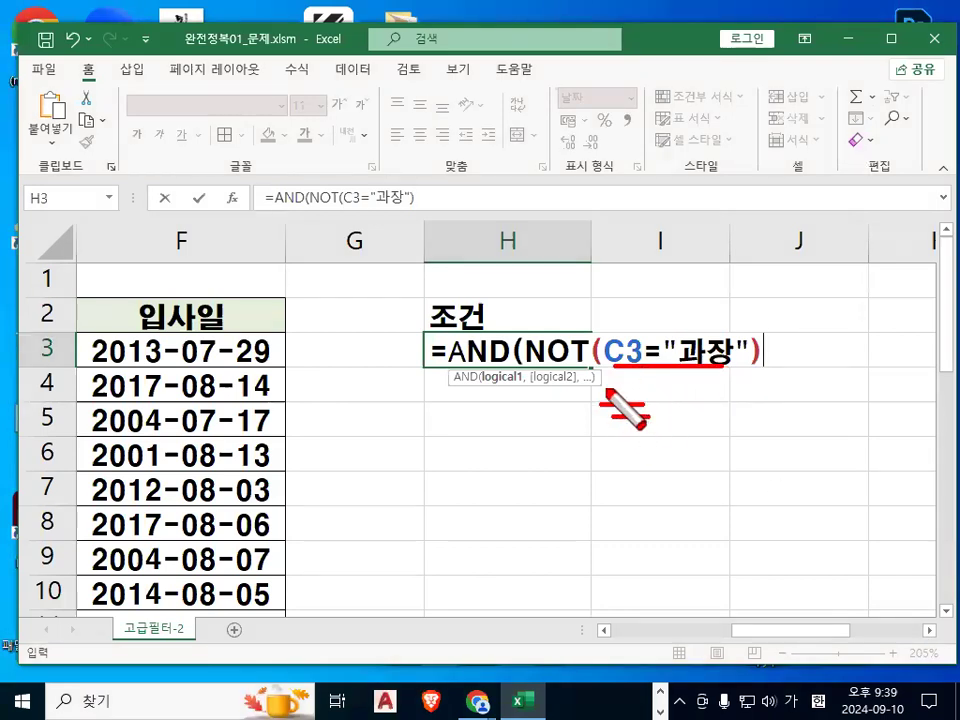
pyautogui.moveTo(555, 325)
pyautogui.mouseDown()
pyautogui.moveTo(583, 340)
pyautogui.moveTo(589, 356)
pyautogui.mouseUp()
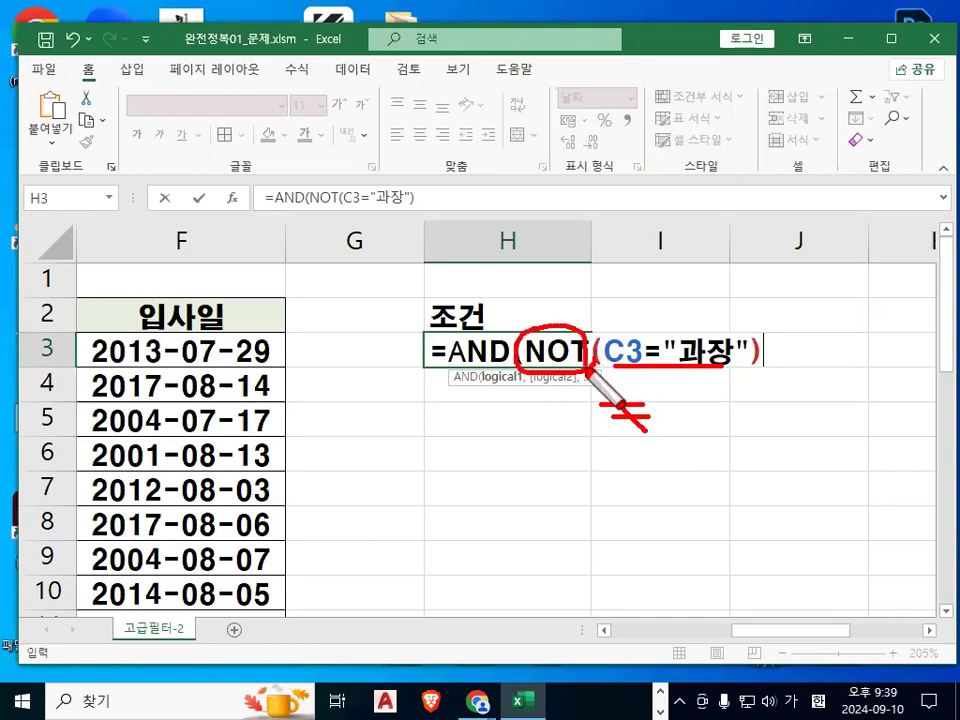
pyautogui.moveTo(740, 348)
pyautogui.mouseDown()
pyautogui.moveTo(561, 369)
pyautogui.moveTo(746, 345)
pyautogui.mouseUp()
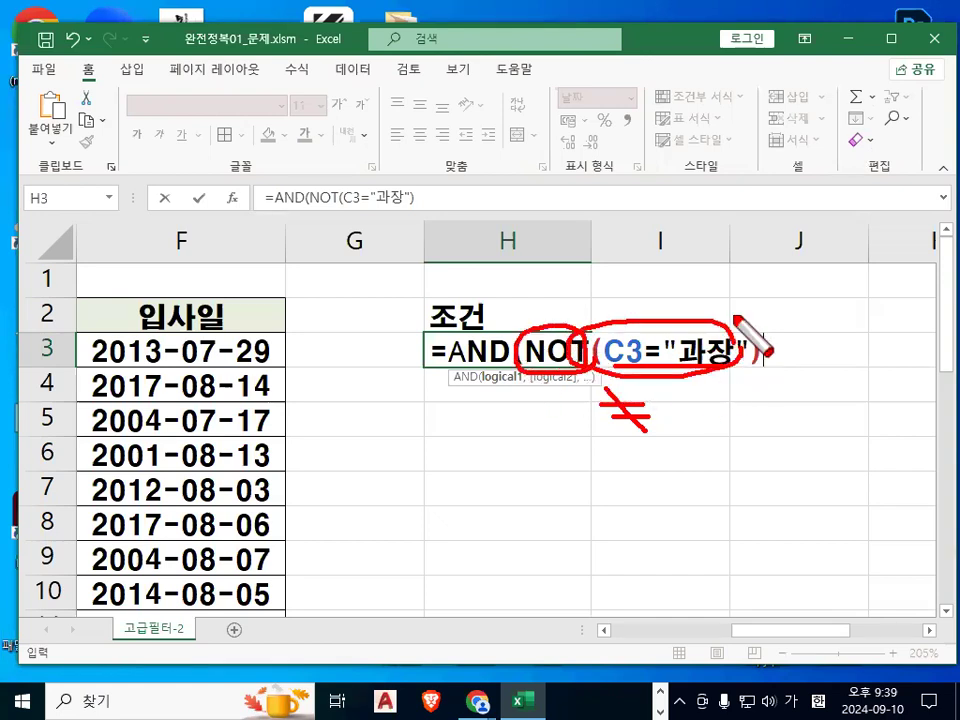
pyautogui.press('Escape')
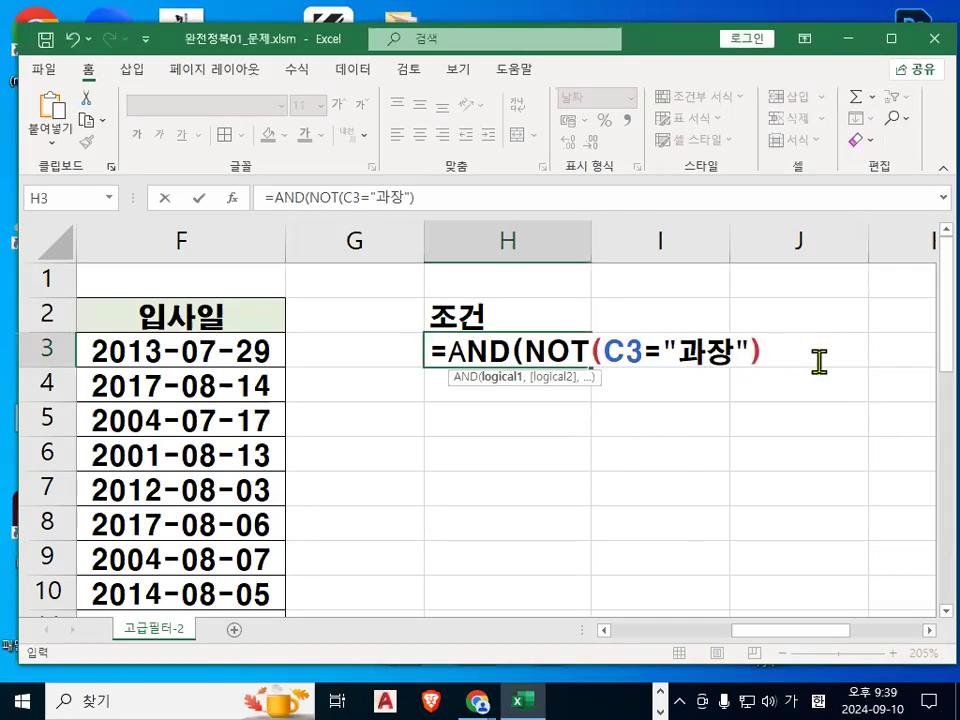
pyautogui.write('),')
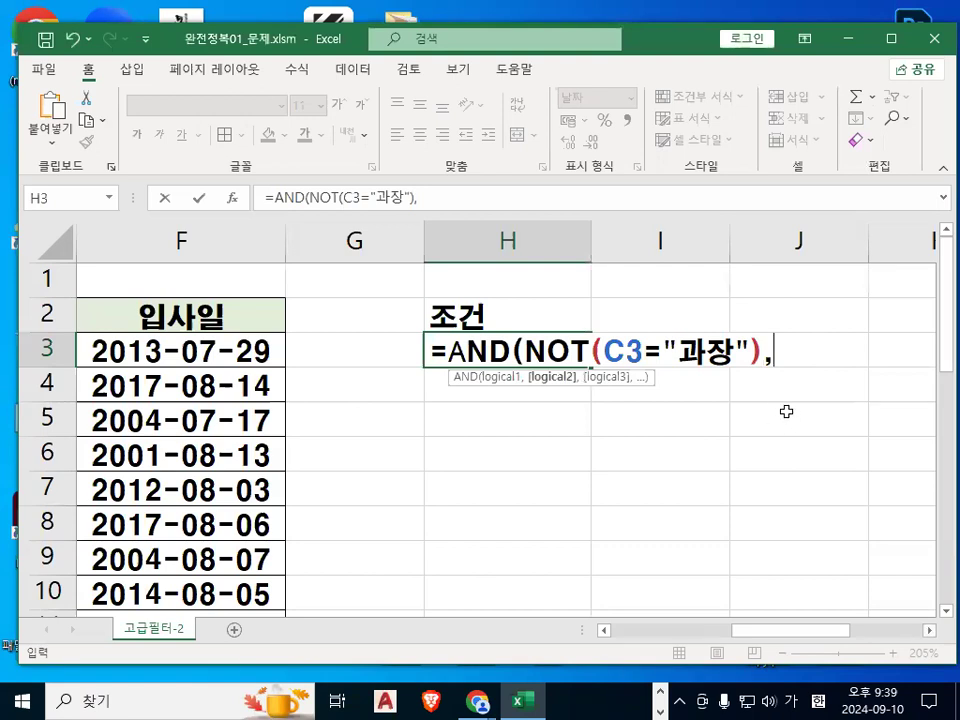
pyautogui.moveTo(806, 632); pyautogui.dragTo(762, 643)
pyautogui.click(398, 356)
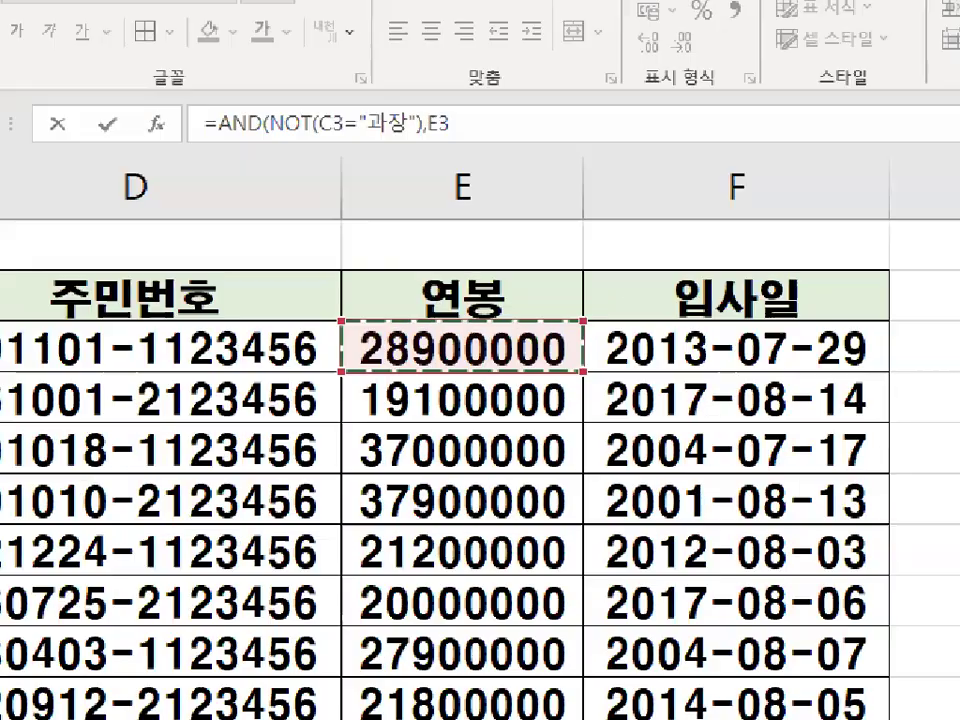
pyautogui.moveTo(580, 367)
pyautogui.mouseDown()
pyautogui.moveTo(392, 360)
pyautogui.moveTo(584, 325)
pyautogui.mouseUp()
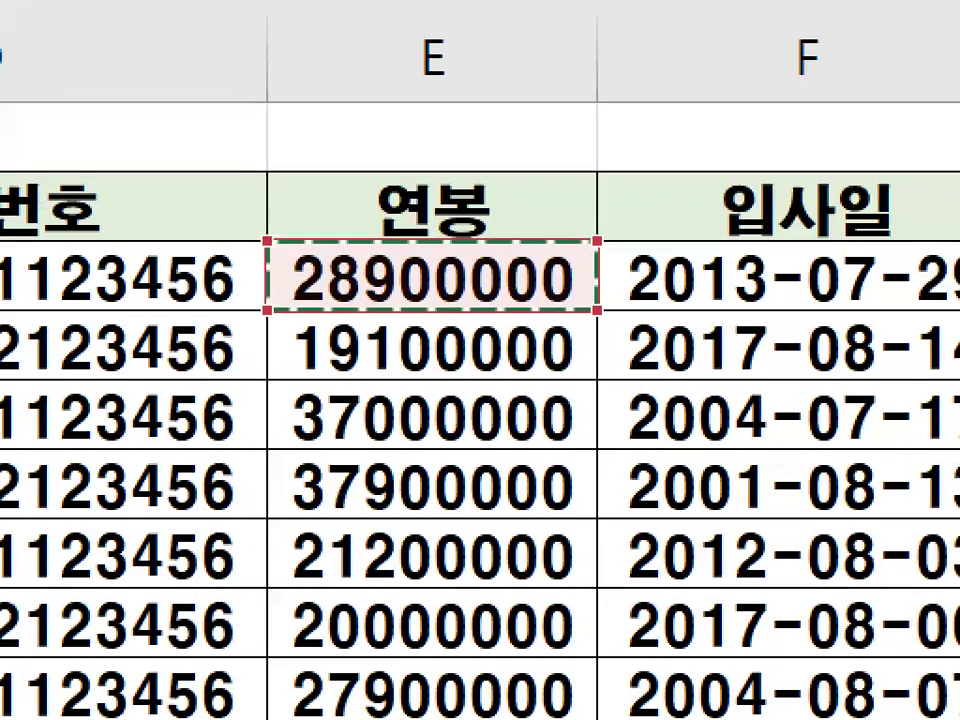
pyautogui.moveTo(391, 331); pyautogui.dragTo(370, 557)
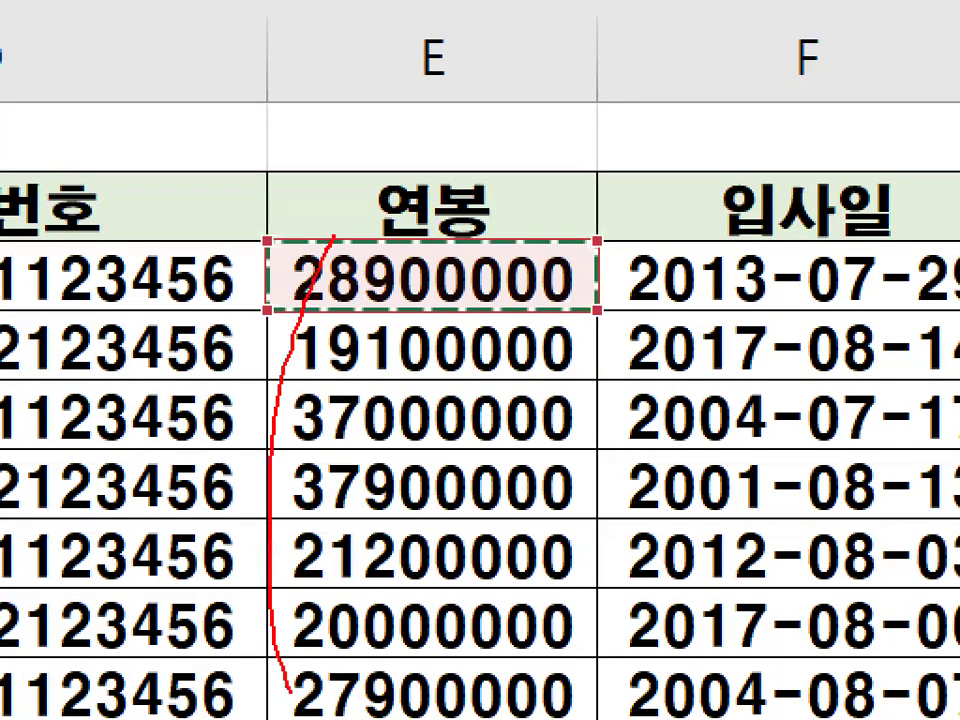
pyautogui.moveTo(463, 102)
pyautogui.mouseDown()
pyautogui.moveTo(508, 150)
pyautogui.moveTo(452, 291)
pyautogui.mouseUp()
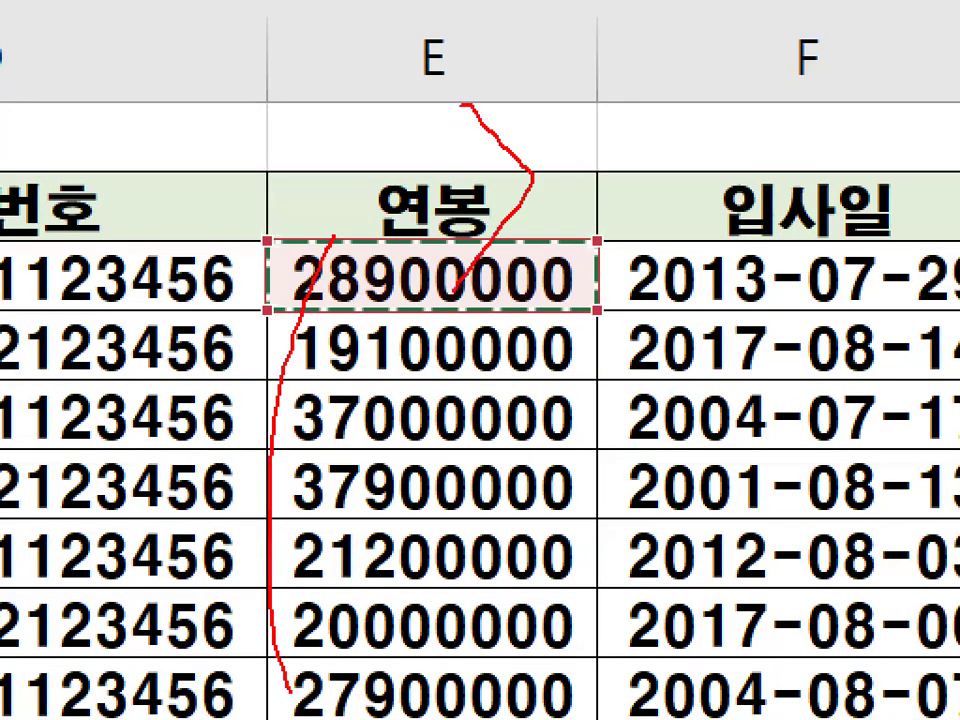
pyautogui.moveTo(472, 103); pyautogui.dragTo(485, 290)
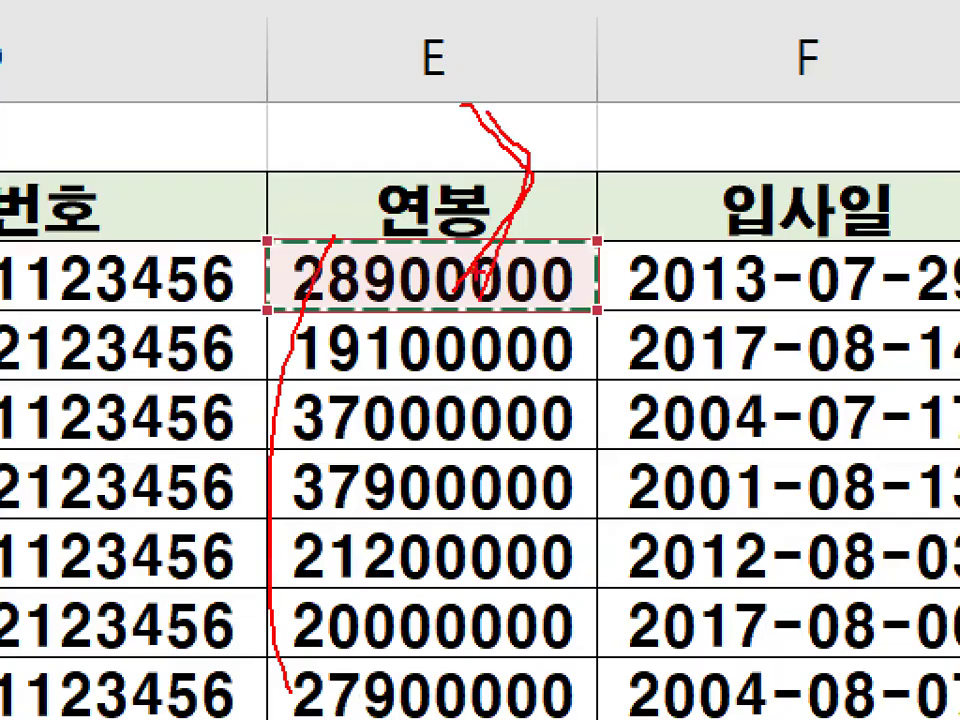
pyautogui.press('Escape')
pyautogui.click(918, 630)
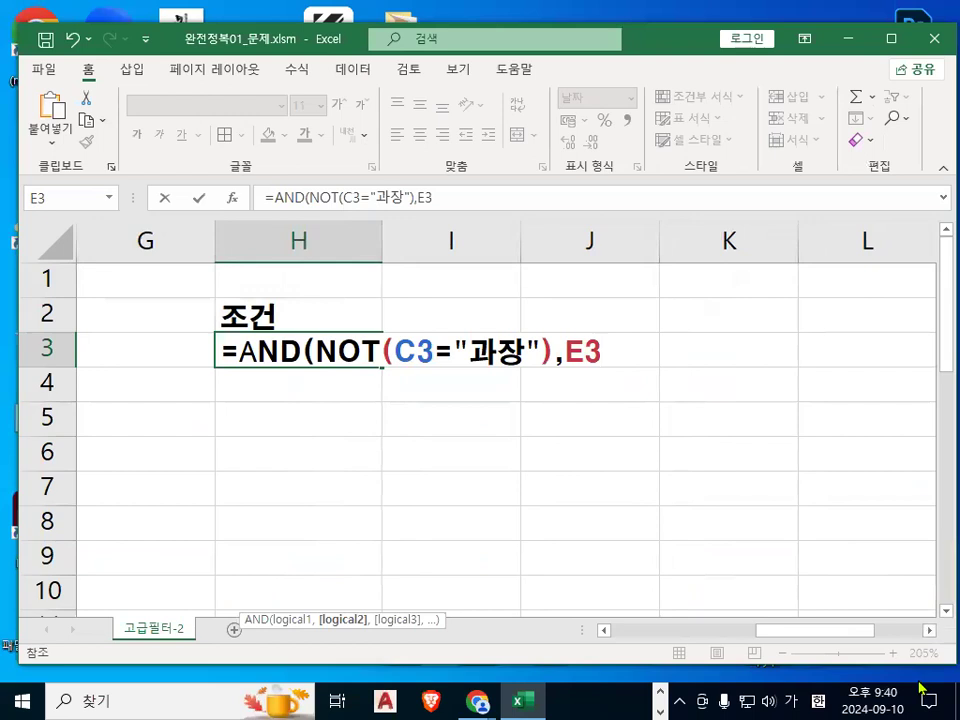
# Extend the second argument to E3>MEDIAN( and open the Function Arguments dialog for MEDIAN.
pyautogui.write('>')
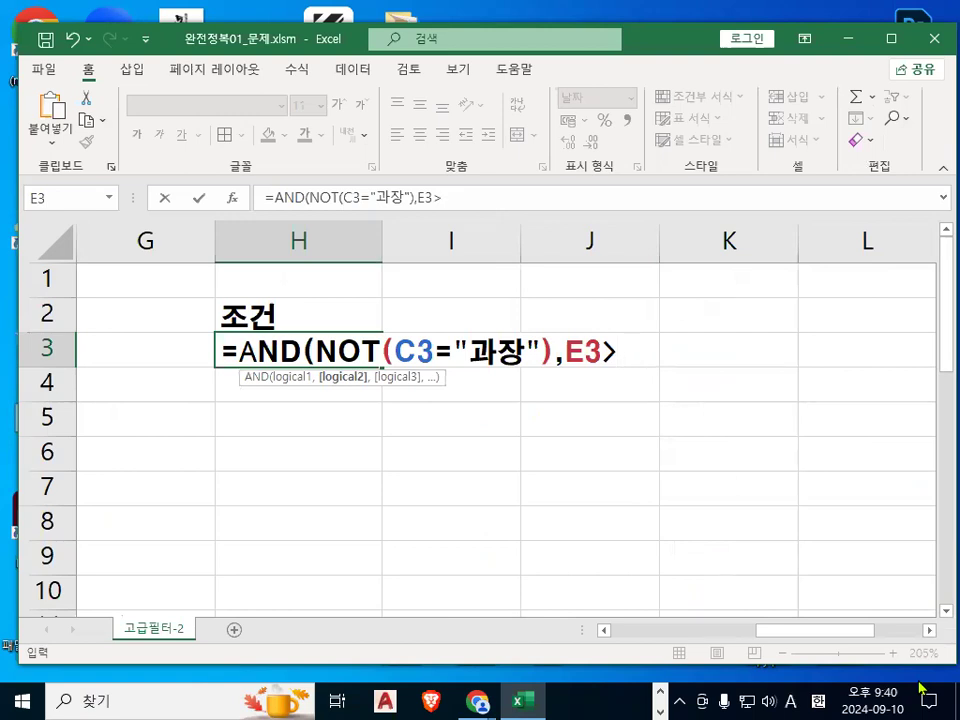
pyautogui.write('ME')
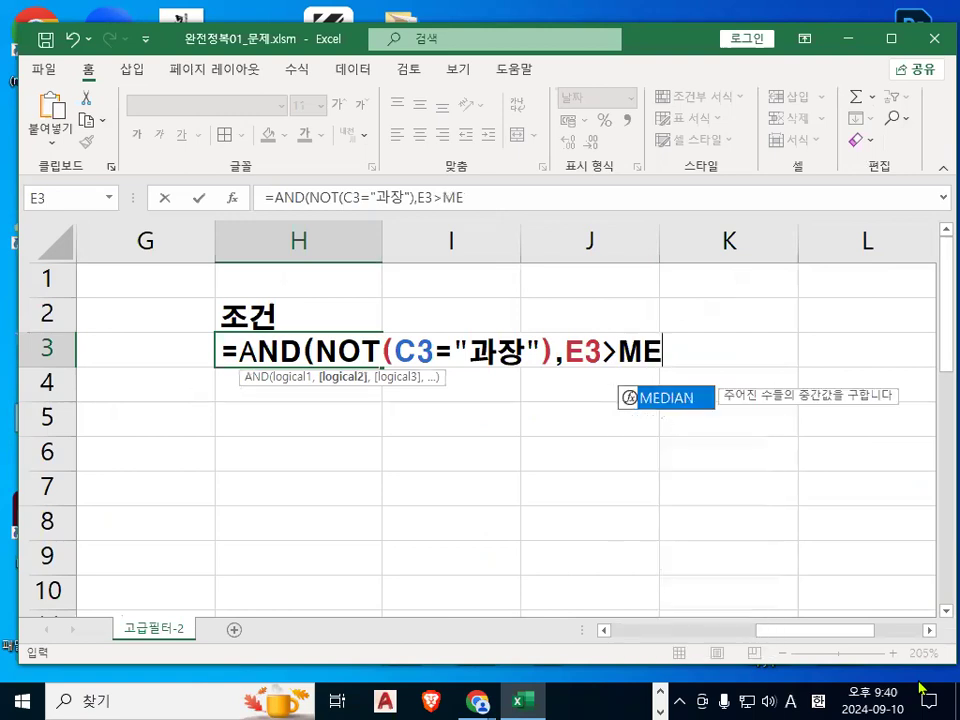
pyautogui.doubleClick(671, 398)
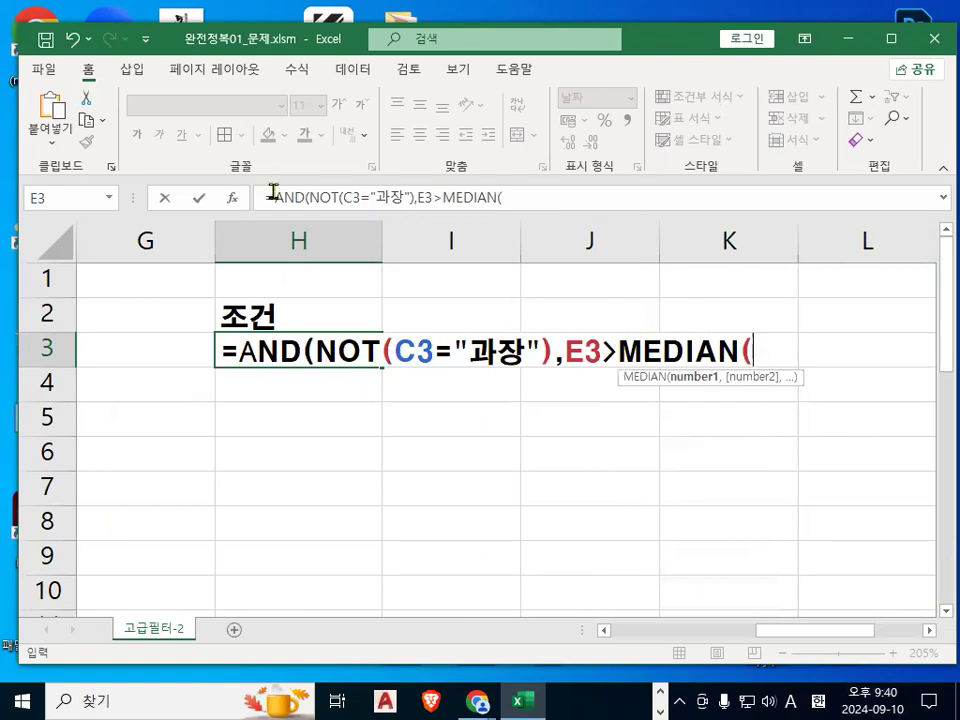
pyautogui.click(232, 197)
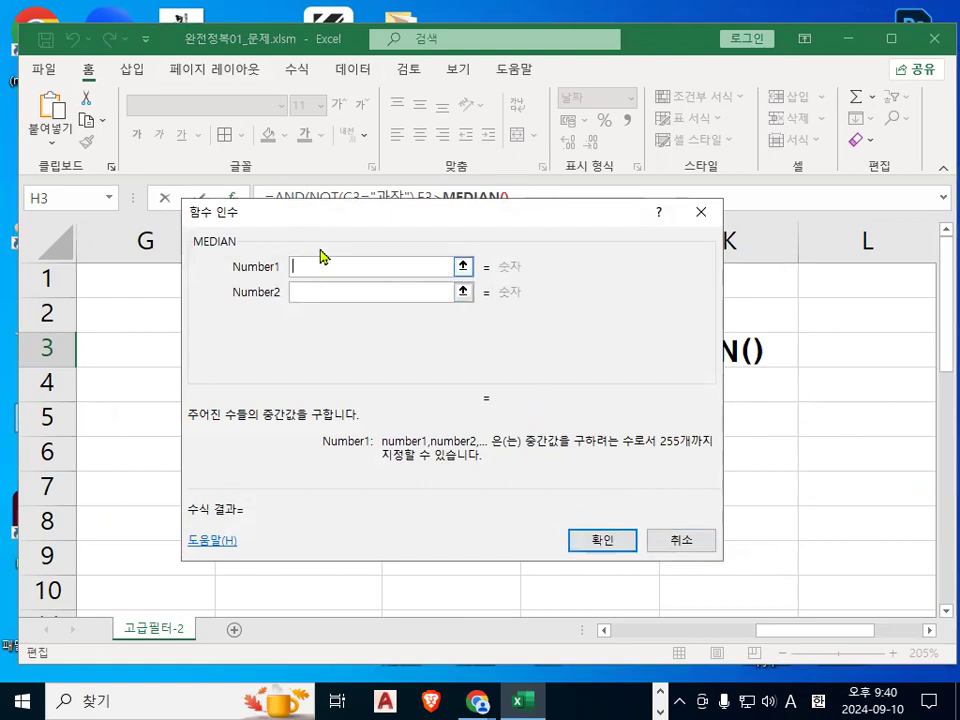
# Set MEDIAN's Number1 argument to the absolute salary range $E$3:$E$27, confirm the dialog and accept the corrected formula.
pyautogui.moveTo(269, 256); pyautogui.dragTo(398, 551)
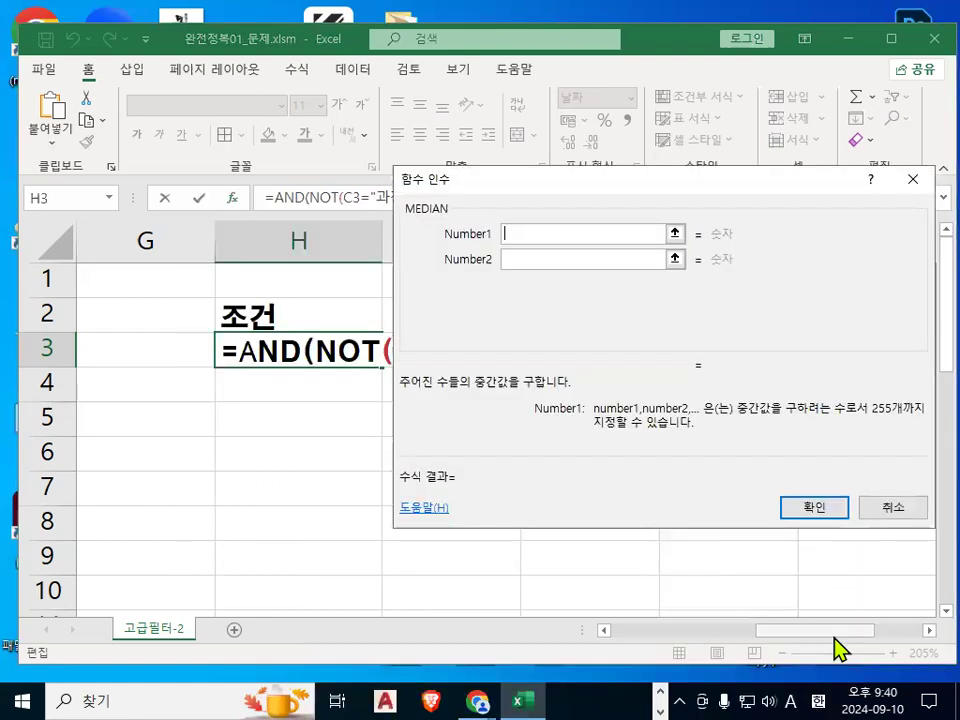
pyautogui.moveTo(836, 647); pyautogui.dragTo(786, 648)
pyautogui.moveTo(190, 348); pyautogui.dragTo(197, 551)
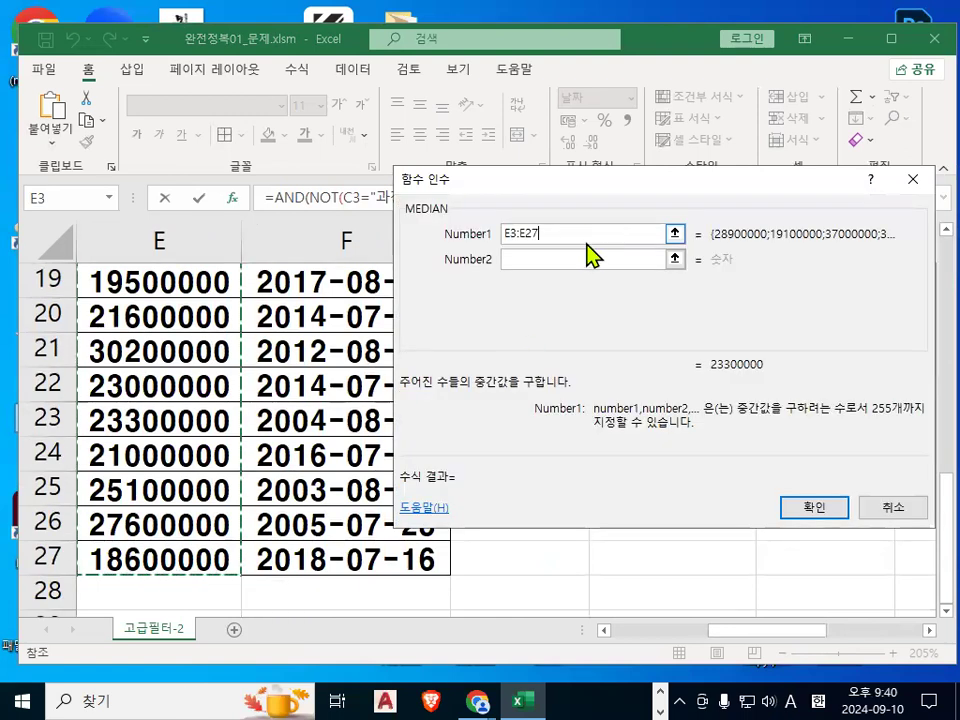
pyautogui.press('F4')
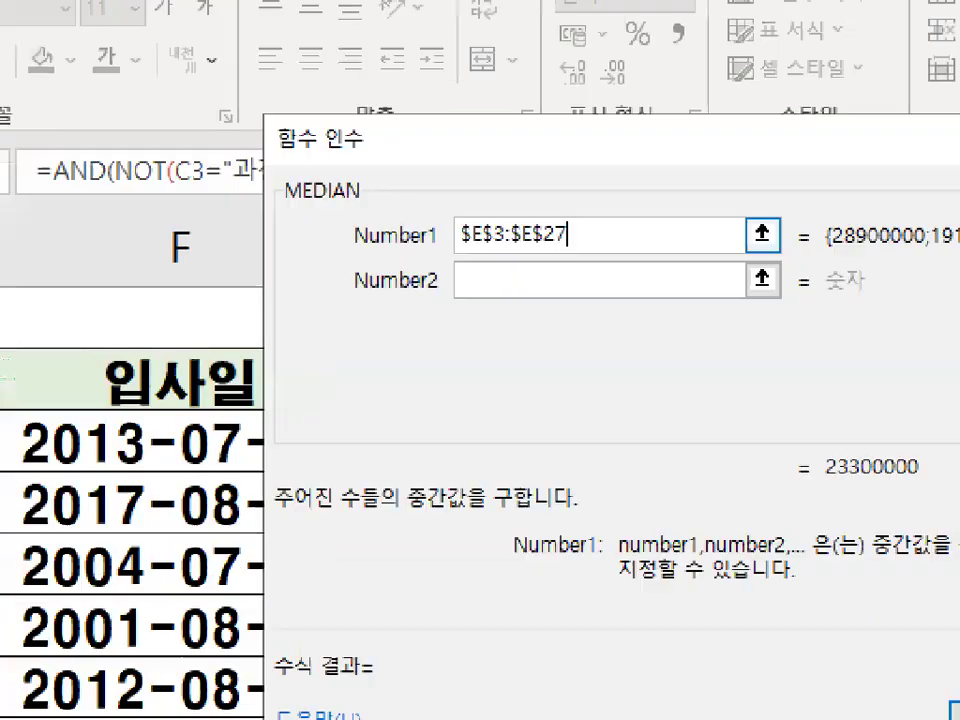
pyautogui.moveTo(570, 224)
pyautogui.mouseDown()
pyautogui.moveTo(484, 266)
pyautogui.moveTo(574, 250)
pyautogui.mouseUp()
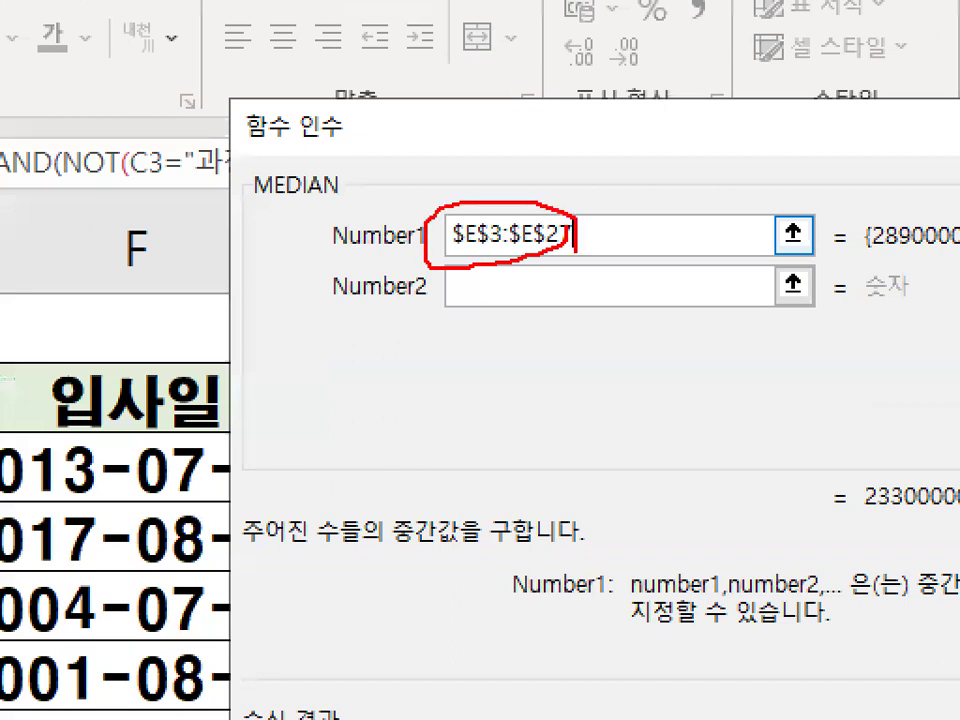
pyautogui.press('Escape')
pyautogui.click(835, 509)
pyautogui.click(452, 421)
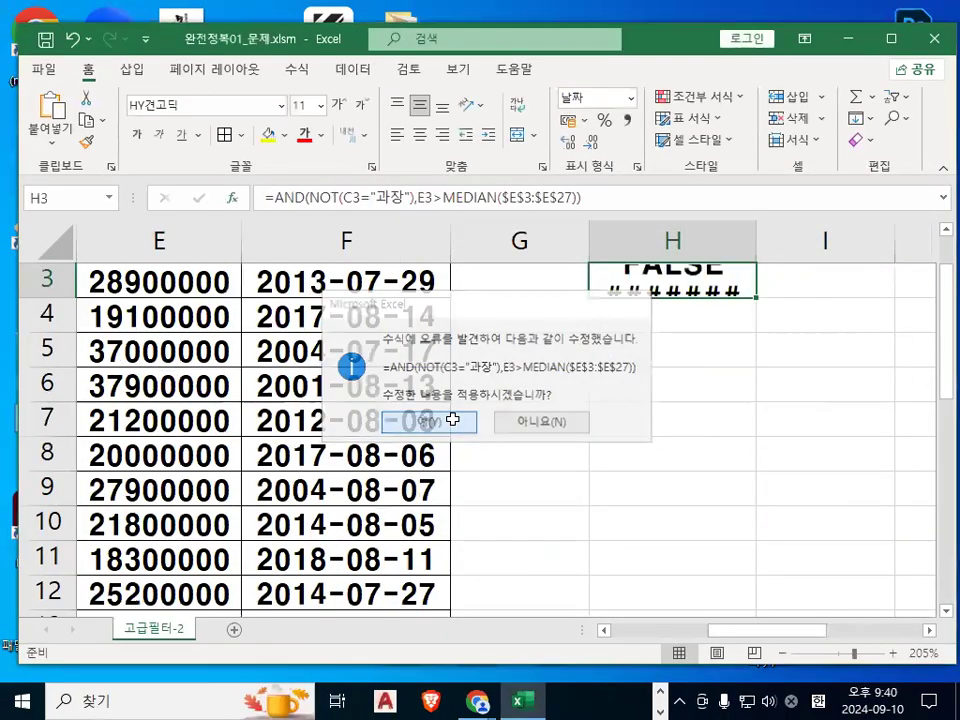
# Open the H3 formula for editing to inspect its closing parentheses, re-enter it and reselect H3.
pyautogui.doubleClick(712, 281)
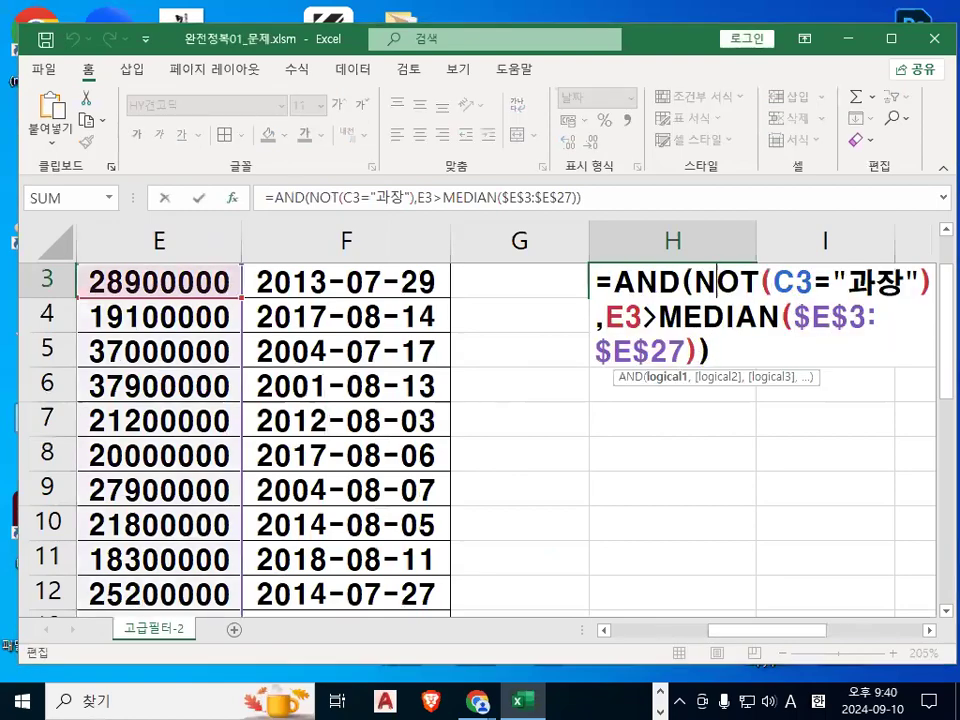
pyautogui.hotkey('ctrl', '1')
pyautogui.click(697, 349)
pyautogui.moveTo(670, 320); pyautogui.dragTo(700, 368)
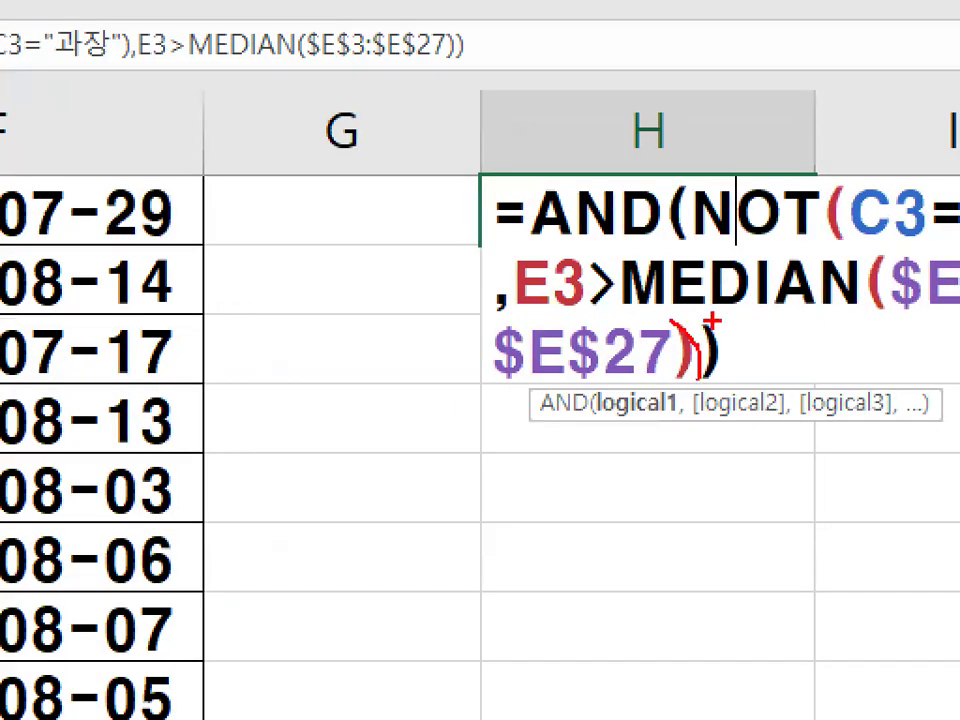
pyautogui.moveTo(712, 320); pyautogui.dragTo(713, 382)
pyautogui.press('Escape')
pyautogui.moveTo(834, 323); pyautogui.dragTo(686, 343)
pyautogui.hotkey('ctrl', '1')
pyautogui.click(890, 300)
pyautogui.moveTo(909, 303)
pyautogui.mouseDown()
pyautogui.moveTo(857, 327)
pyautogui.moveTo(866, 302)
pyautogui.mouseUp()
pyautogui.press('Escape')
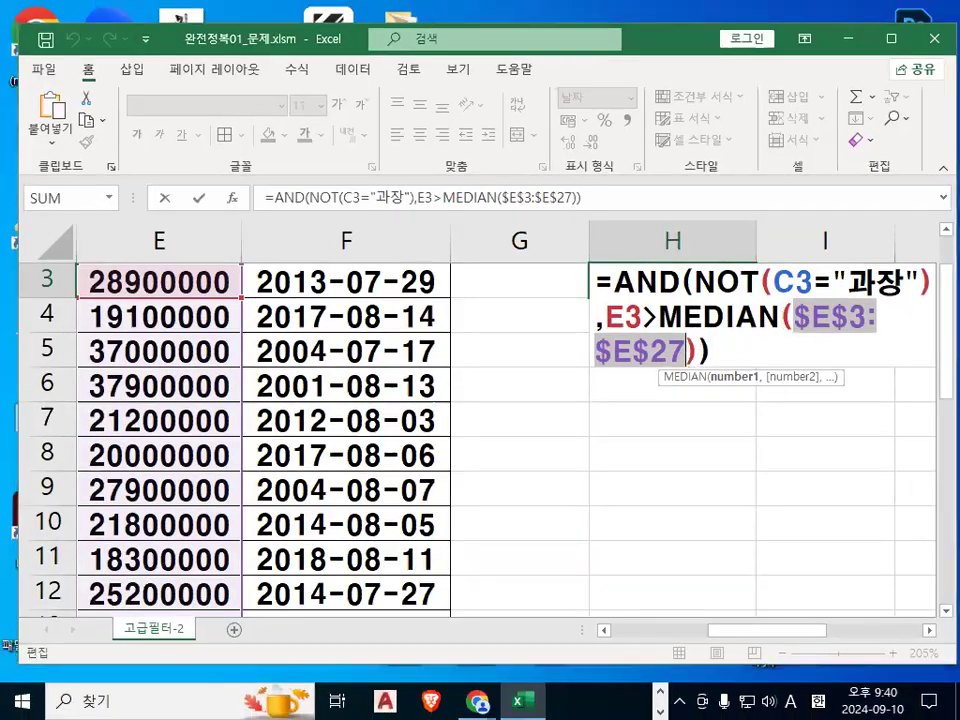
pyautogui.hotkey('ctrl', '1')
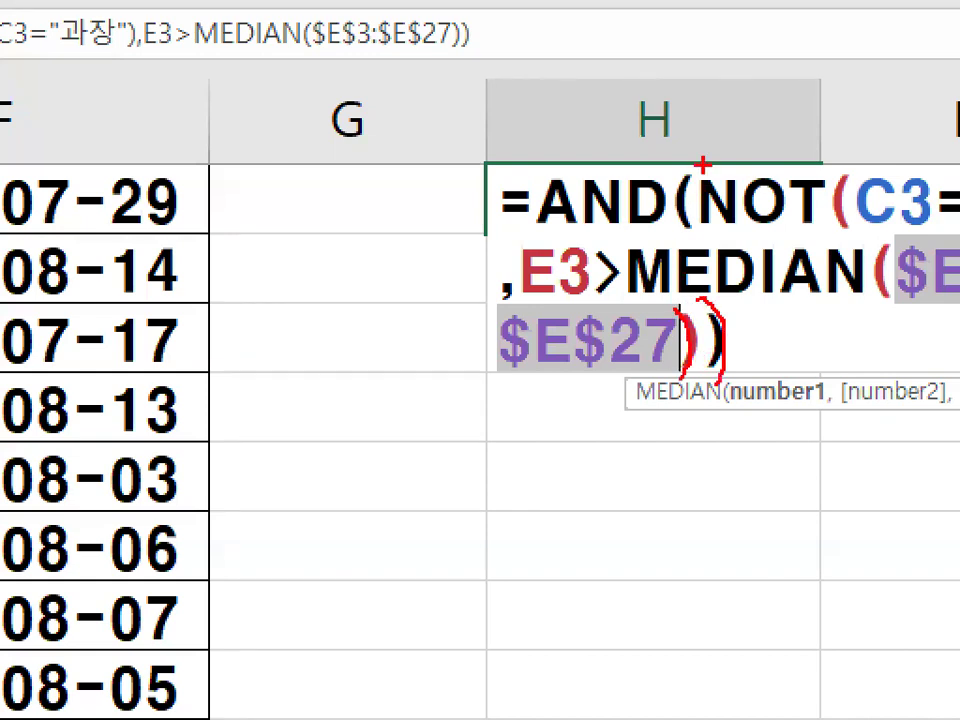
pyautogui.press('Escape')
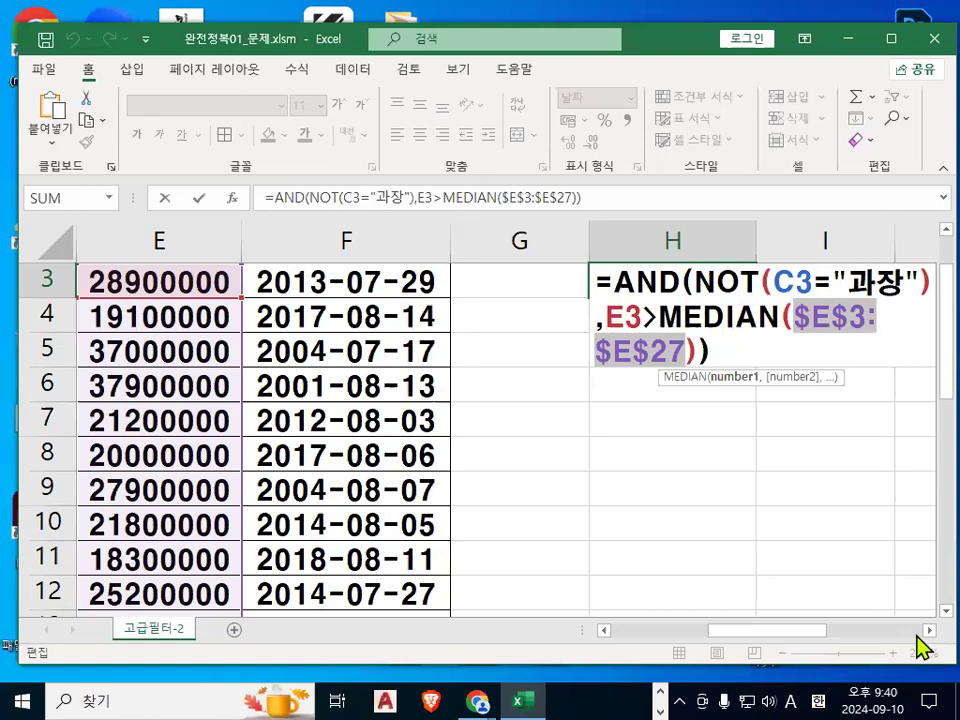
pyautogui.click(925, 631)
pyautogui.click(925, 631)
pyautogui.hotkey('ctrl', '2')
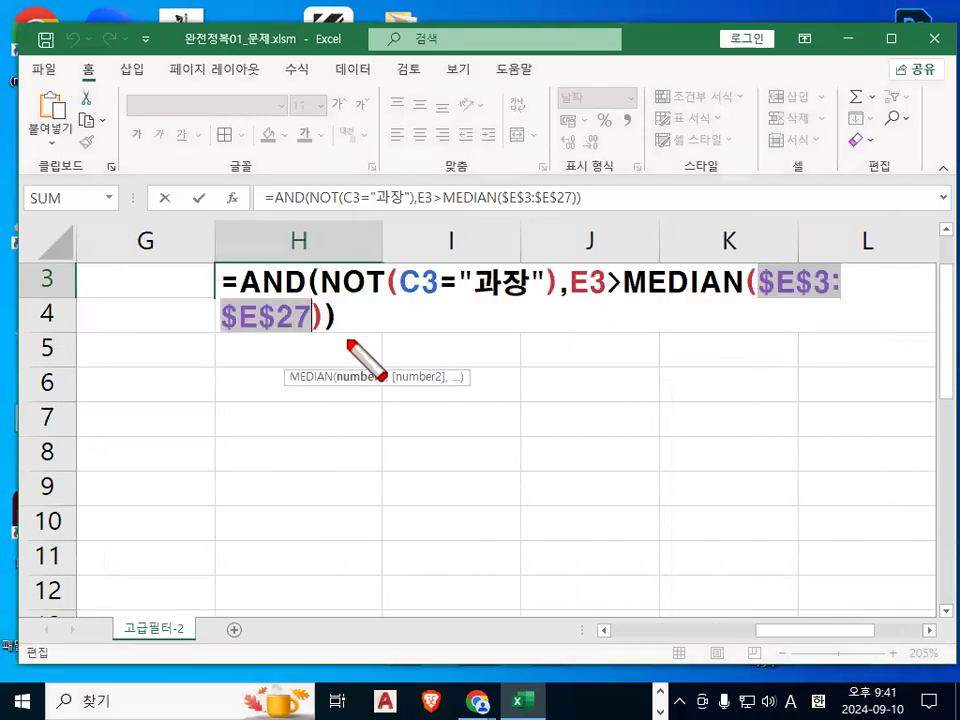
pyautogui.moveTo(348, 296)
pyautogui.mouseDown()
pyautogui.moveTo(338, 335)
pyautogui.moveTo(360, 328)
pyautogui.moveTo(357, 350)
pyautogui.mouseUp()
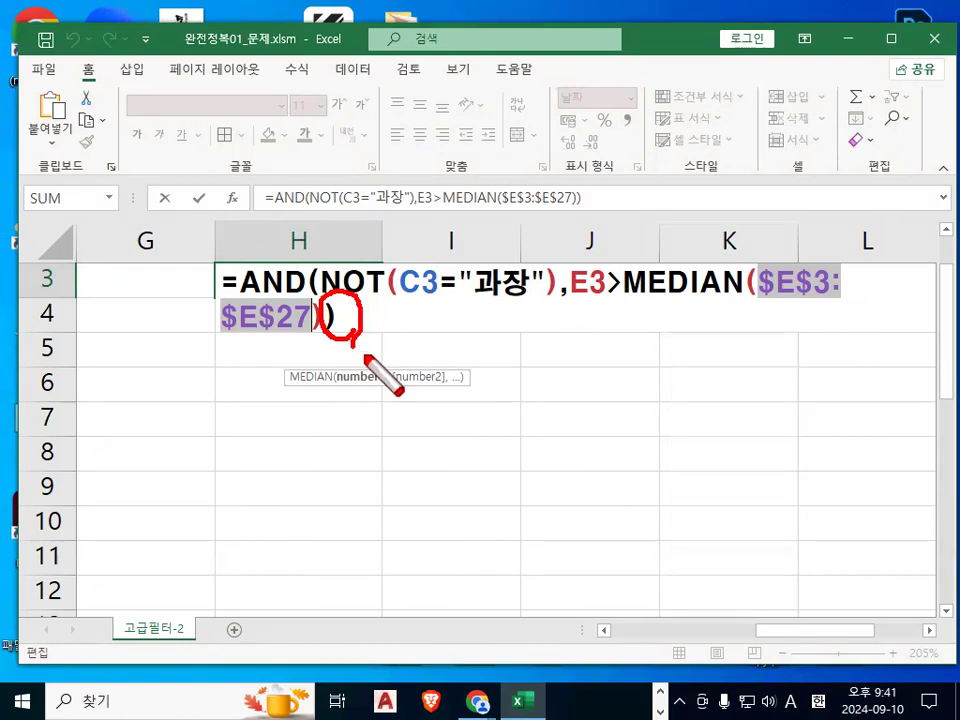
pyautogui.press('Escape')
pyautogui.press('Return')
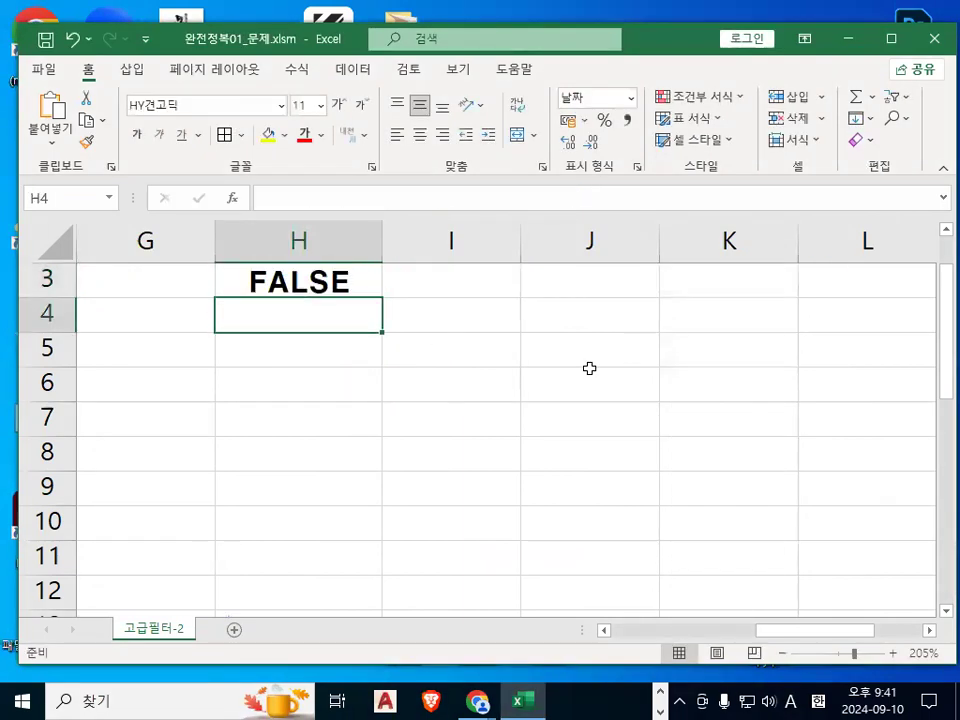
pyautogui.scroll(1, 239, 345)
pyautogui.click(333, 348)
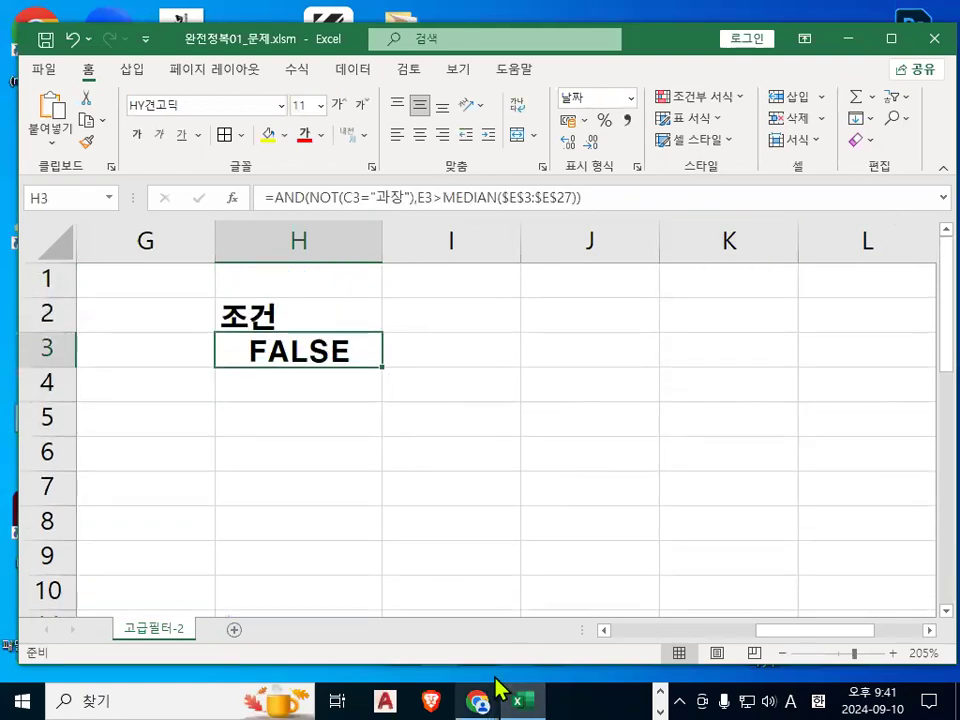
# Switch to Notepad and add blank lines at the end of the class notes.
pyautogui.hotkey('alt', 'Tab')
pyautogui.click(221, 496)
pyautogui.scroll(-3, 225, 489)
pyautogui.scroll(-1, 230, 487)
pyautogui.click(159, 389)
pyautogui.press('Return')
pyautogui.press('Return')
pyautogui.press('Return')
pyautogui.press('Return')
pyautogui.press('Return')
pyautogui.press('Return')
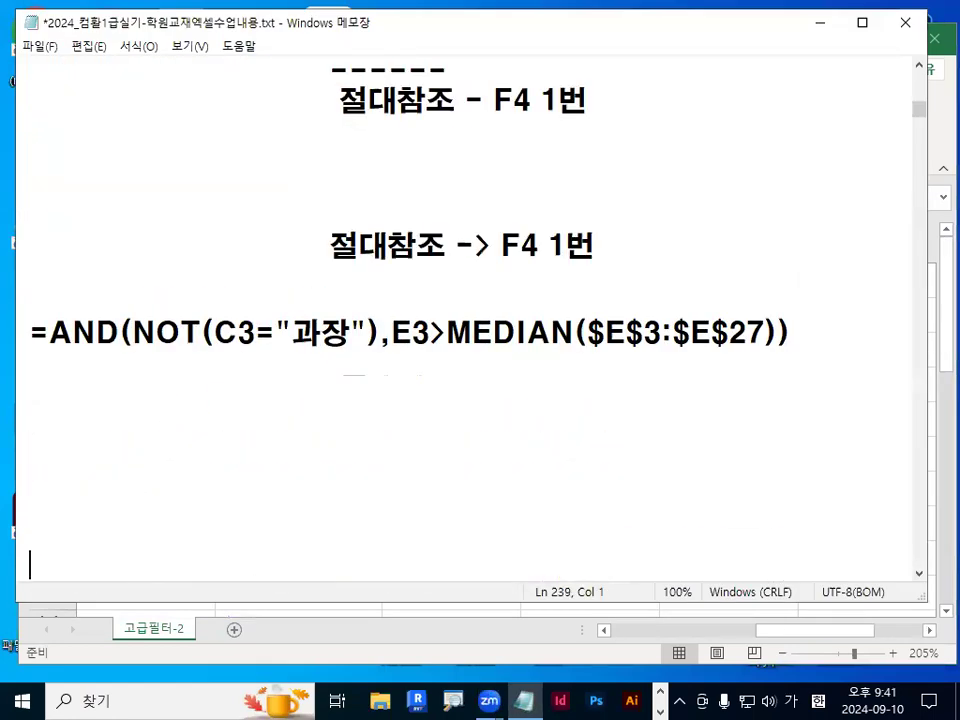
# Compare the reference formula and F4 absolute-reference note in Notepad, then minimize Notepad.
pyautogui.moveTo(220, 351); pyautogui.dragTo(332, 349)
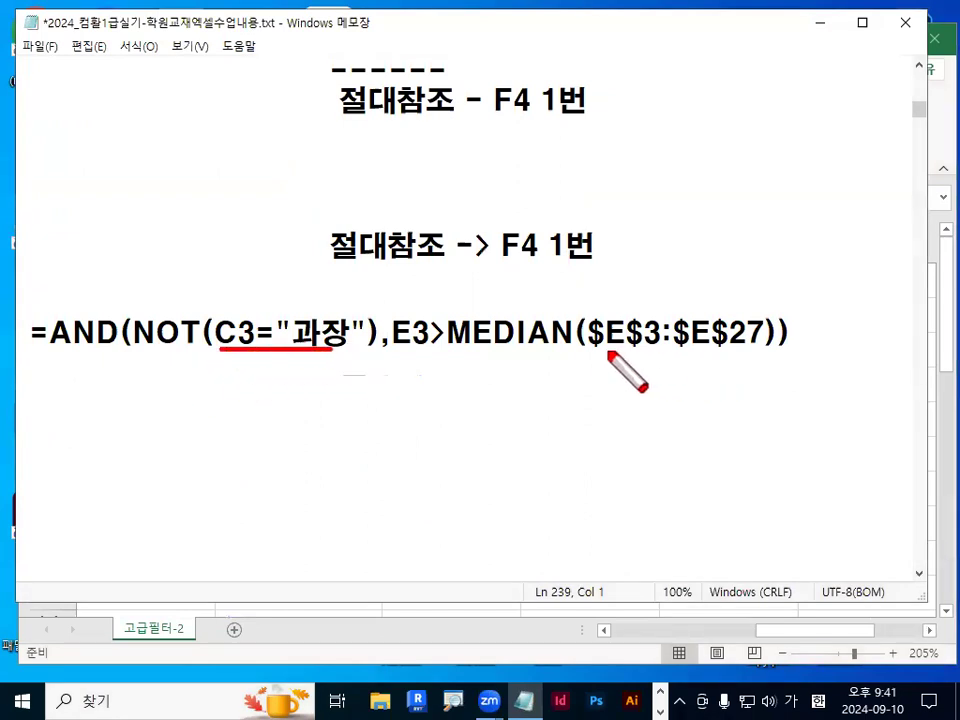
pyautogui.moveTo(591, 351); pyautogui.dragTo(760, 351)
pyautogui.moveTo(594, 264)
pyautogui.mouseDown()
pyautogui.moveTo(495, 246)
pyautogui.moveTo(596, 224)
pyautogui.moveTo(602, 262)
pyautogui.mouseUp()
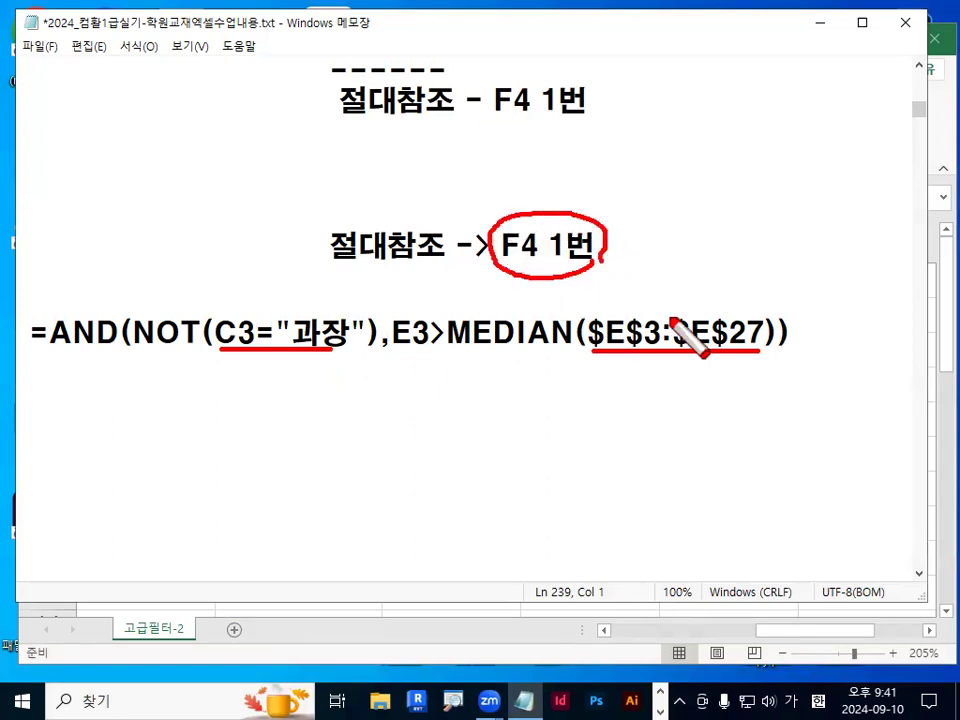
pyautogui.moveTo(677, 298); pyautogui.dragTo(716, 270)
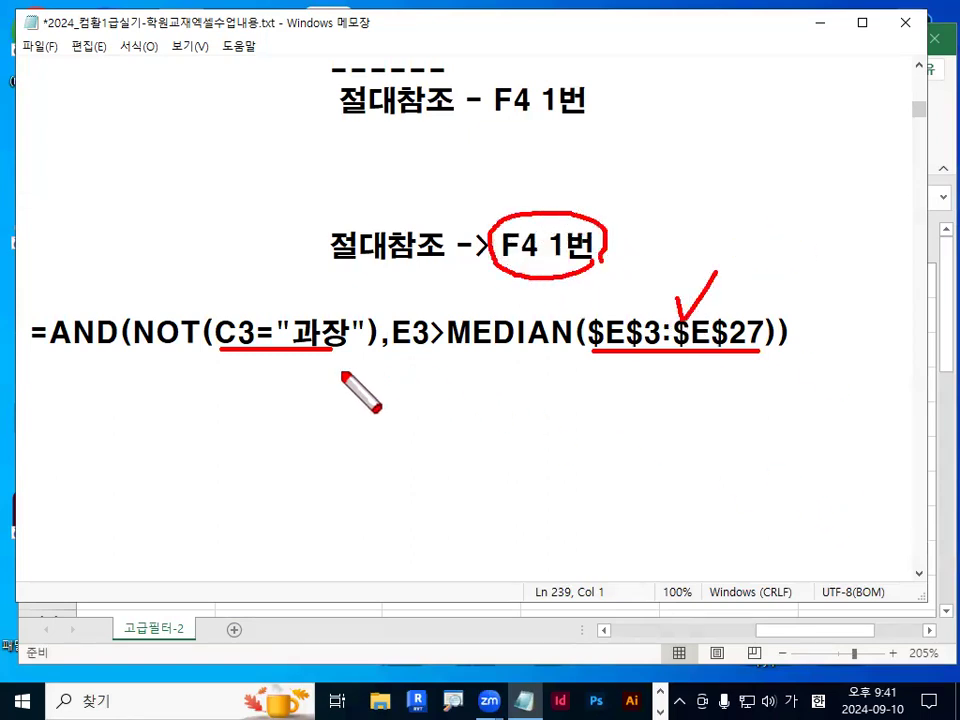
pyautogui.moveTo(48, 352); pyautogui.dragTo(128, 350)
pyautogui.moveTo(335, 351); pyautogui.dragTo(590, 352)
pyautogui.press('Escape')
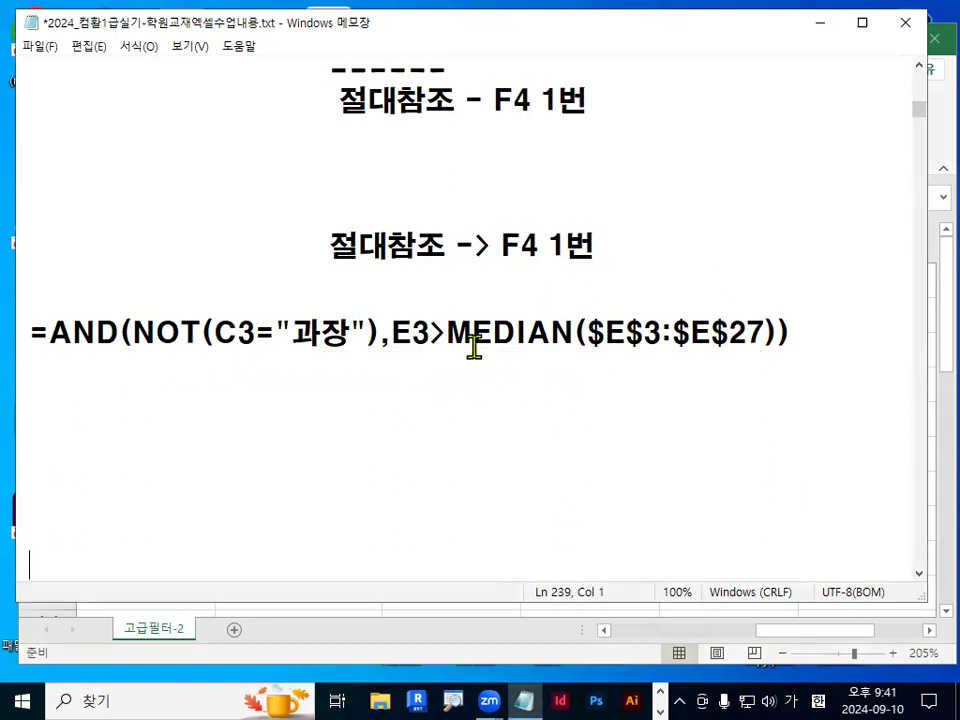
pyautogui.click(457, 322)
pyautogui.click(820, 23)
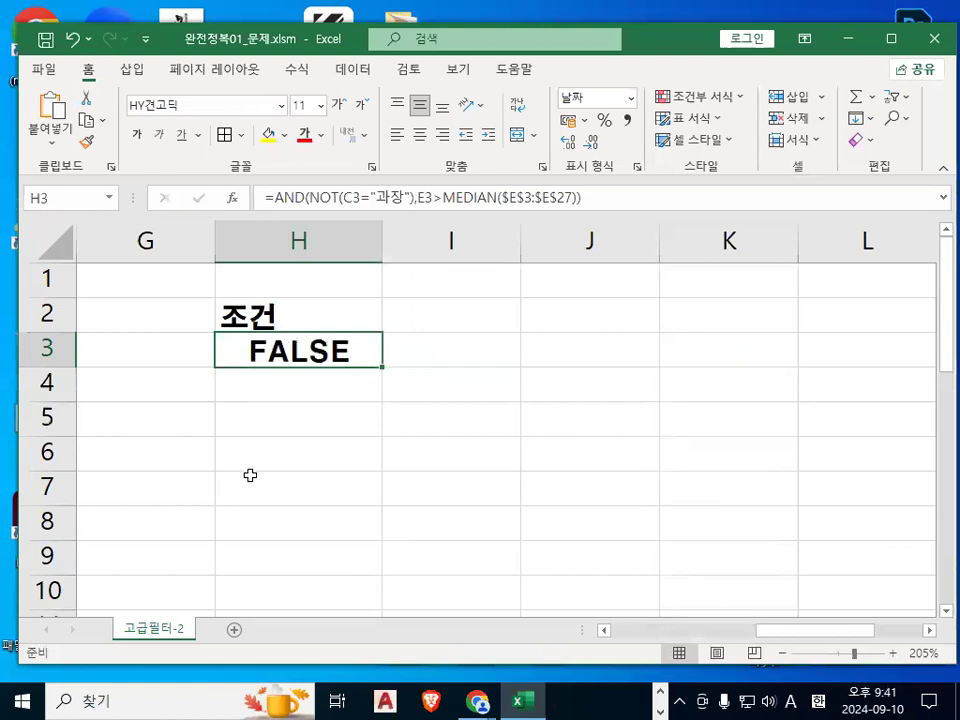
# Point out the empty cells H5 to J5 as the area for the filter output, then select J3.
pyautogui.click(260, 429)
pyautogui.hotkey('ctrl', '1')
pyautogui.click(261, 429)
pyautogui.moveTo(460, 418); pyautogui.dragTo(478, 432)
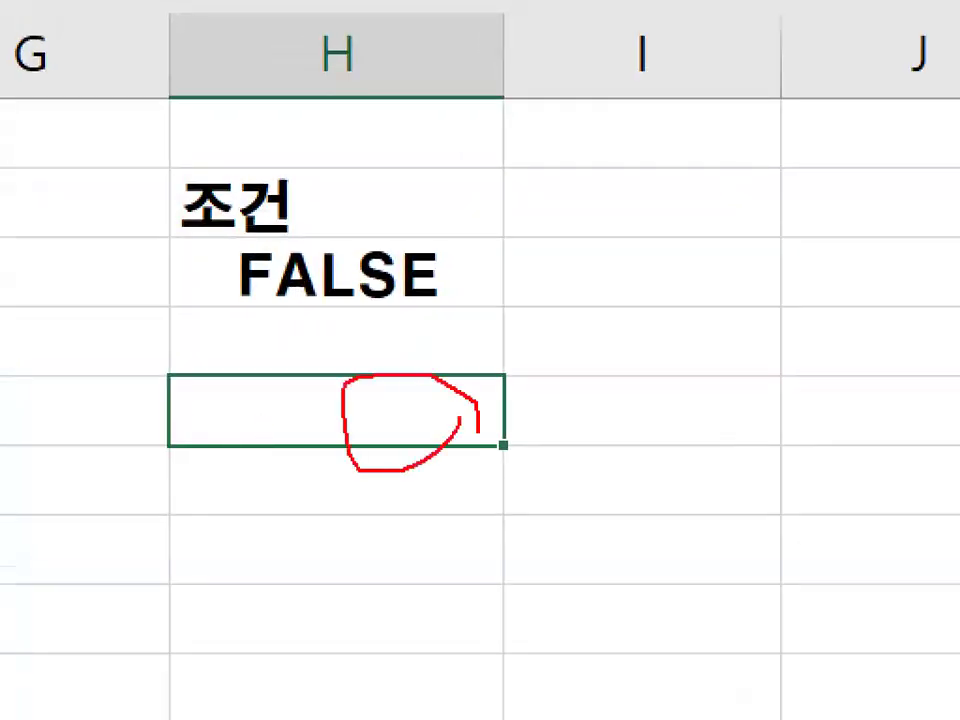
pyautogui.moveTo(763, 413); pyautogui.dragTo(753, 407)
pyautogui.moveTo(950, 385)
pyautogui.mouseDown()
pyautogui.moveTo(943, 439)
pyautogui.moveTo(955, 410)
pyautogui.mouseUp()
pyautogui.press('Escape')
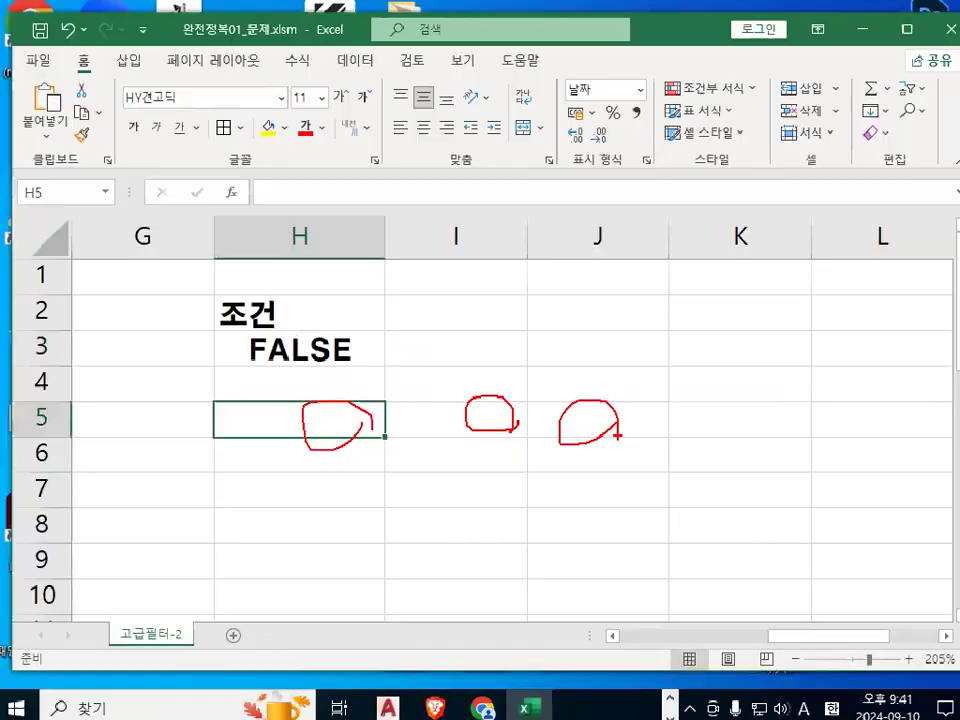
pyautogui.moveTo(406, 415); pyautogui.dragTo(582, 411)
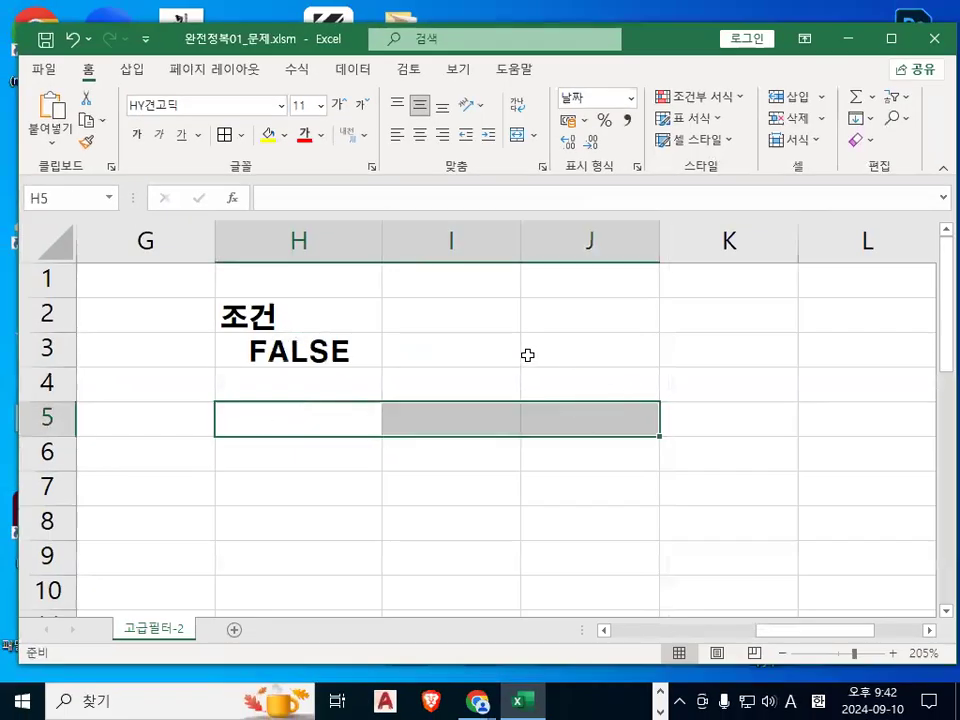
pyautogui.click(527, 355)
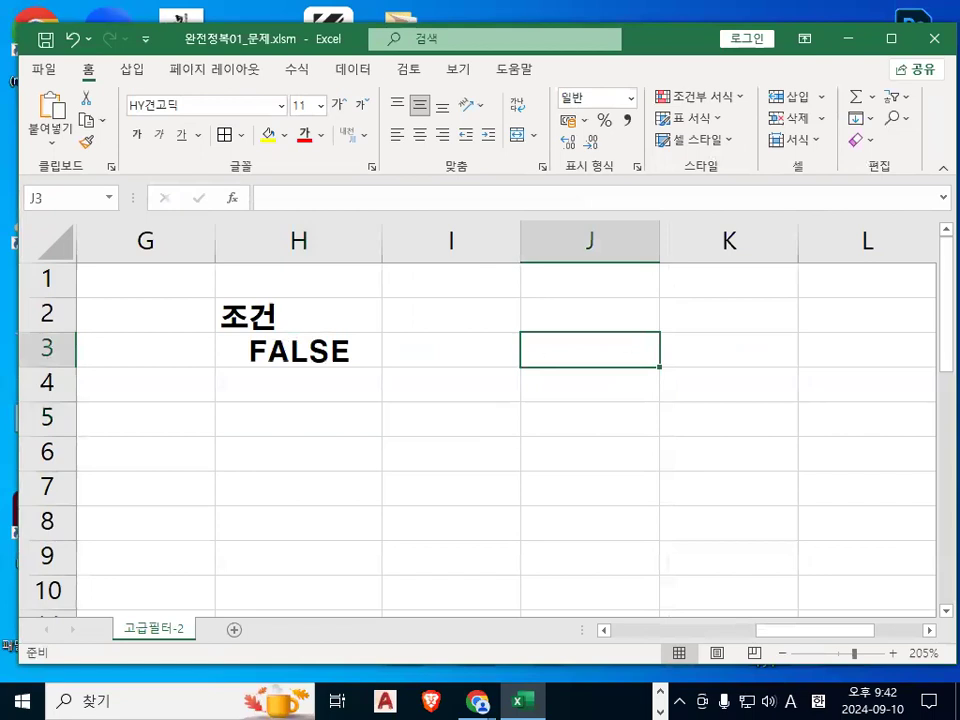
# Switch to Notepad and scroll through the notes on the advanced filter procedure.
pyautogui.hotkey('alt', 'Tab')
pyautogui.scroll(5, 404, 523)
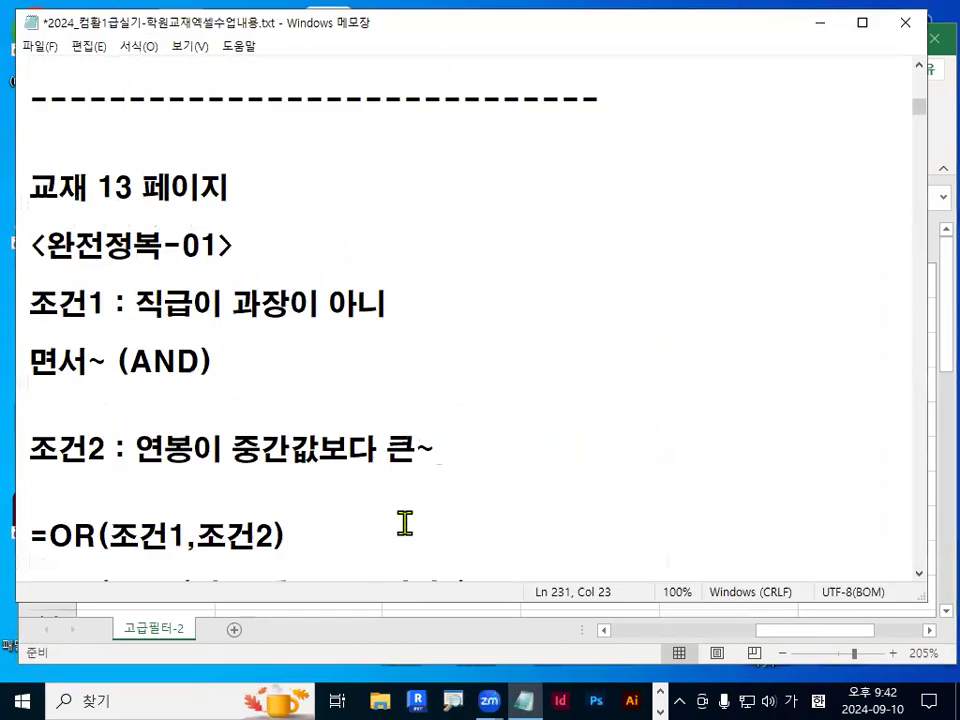
pyautogui.scroll(1, 404, 523)
pyautogui.scroll(4, 410, 515)
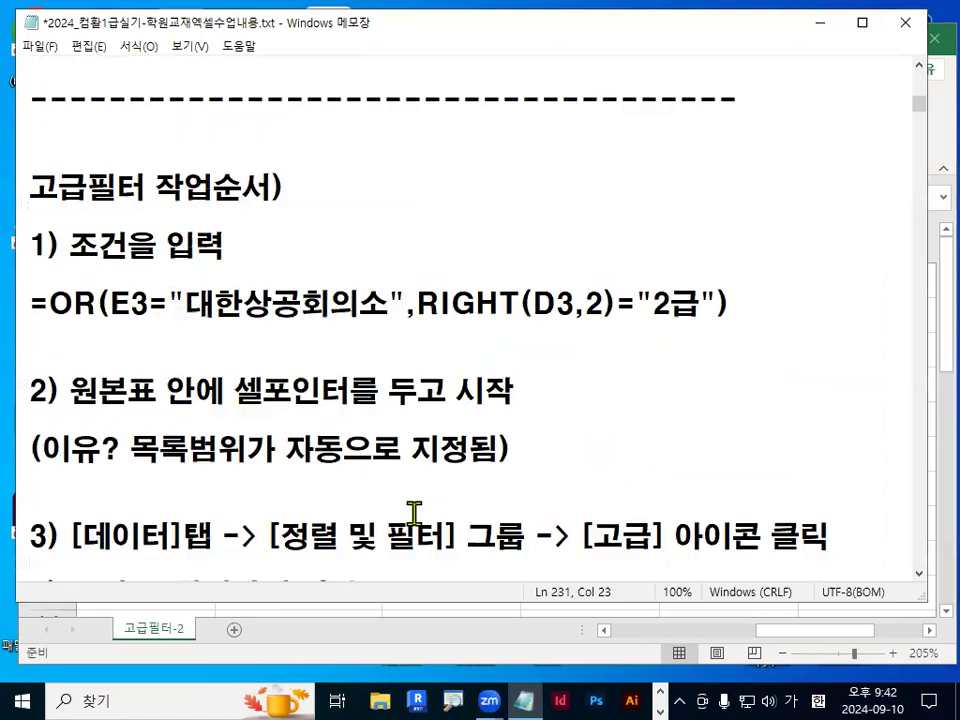
pyautogui.scroll(-10, 414, 513)
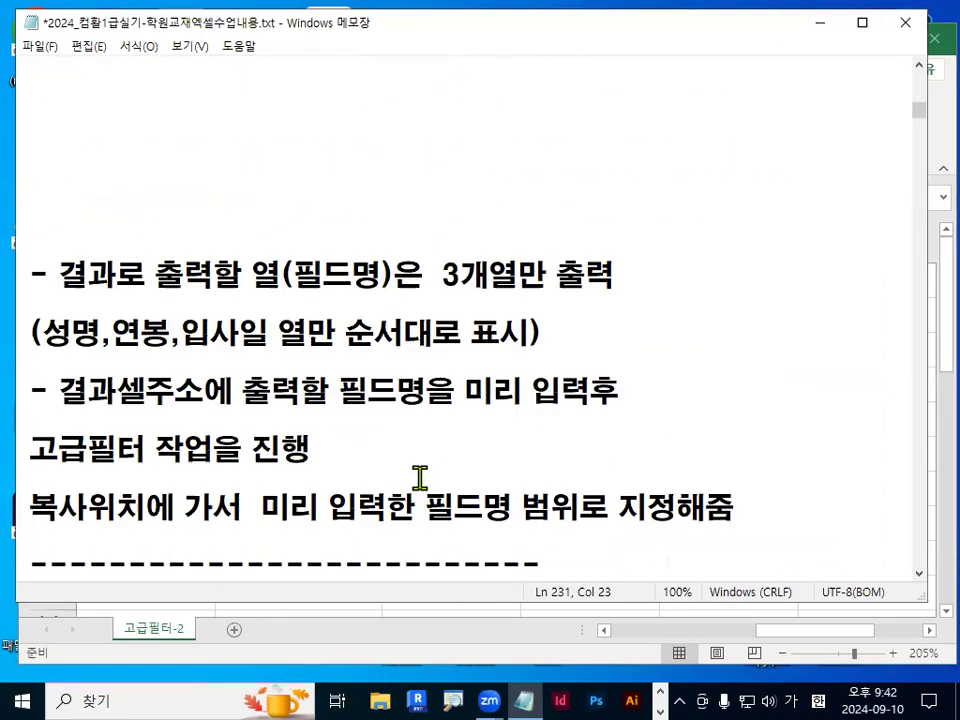
pyautogui.scroll(-3, 419, 476)
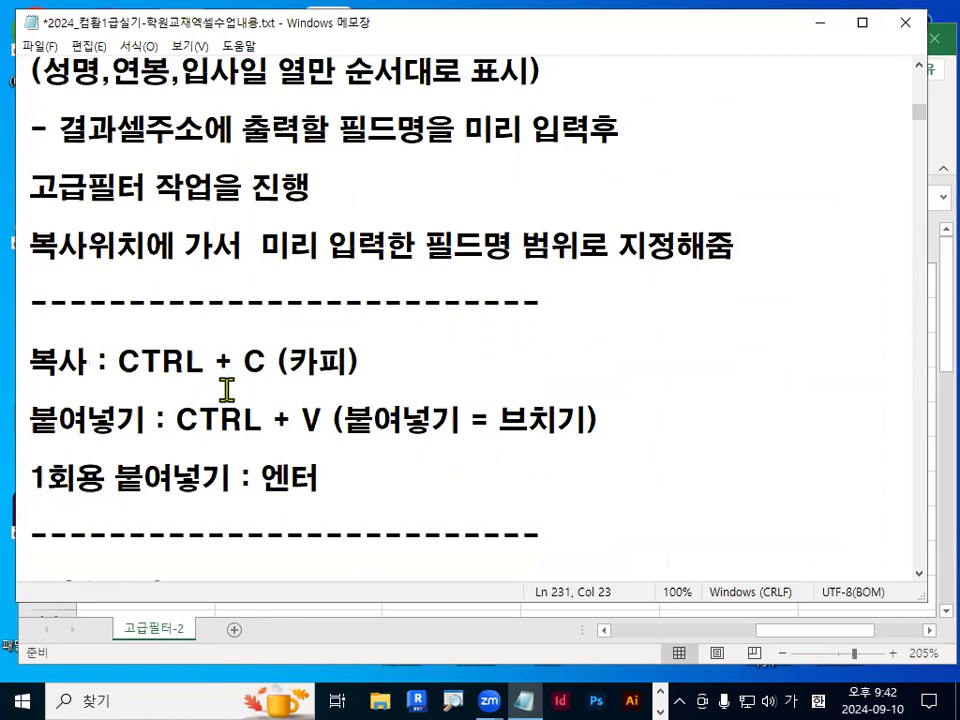
# Review the notes on the copy, paste and one-time paste shortcuts.
pyautogui.moveTo(118, 379); pyautogui.dragTo(358, 379)
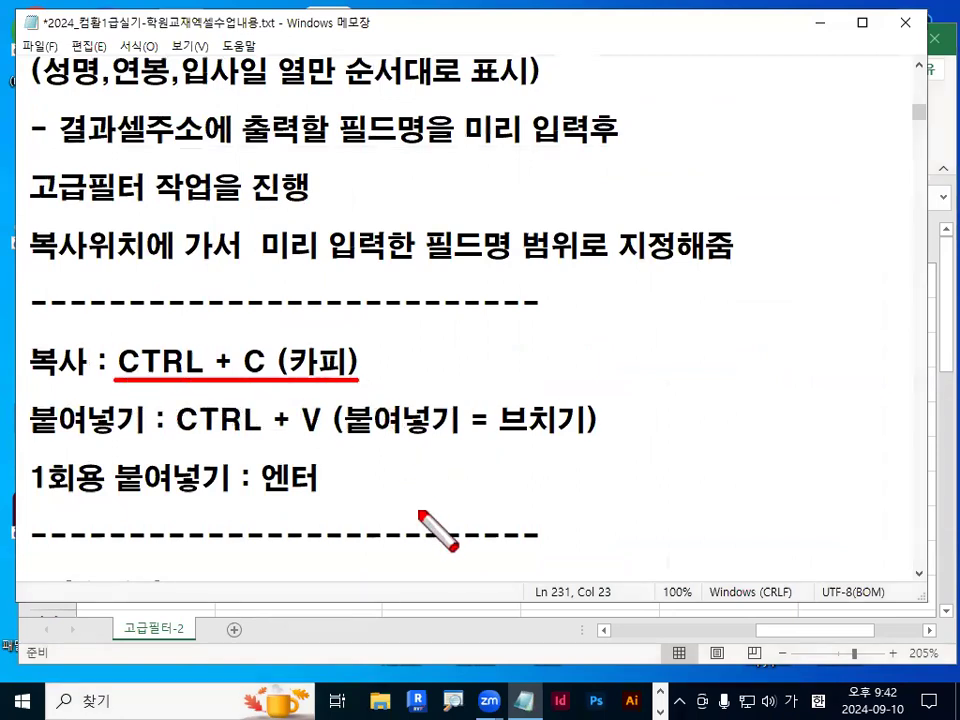
pyautogui.moveTo(130, 441); pyautogui.dragTo(350, 441)
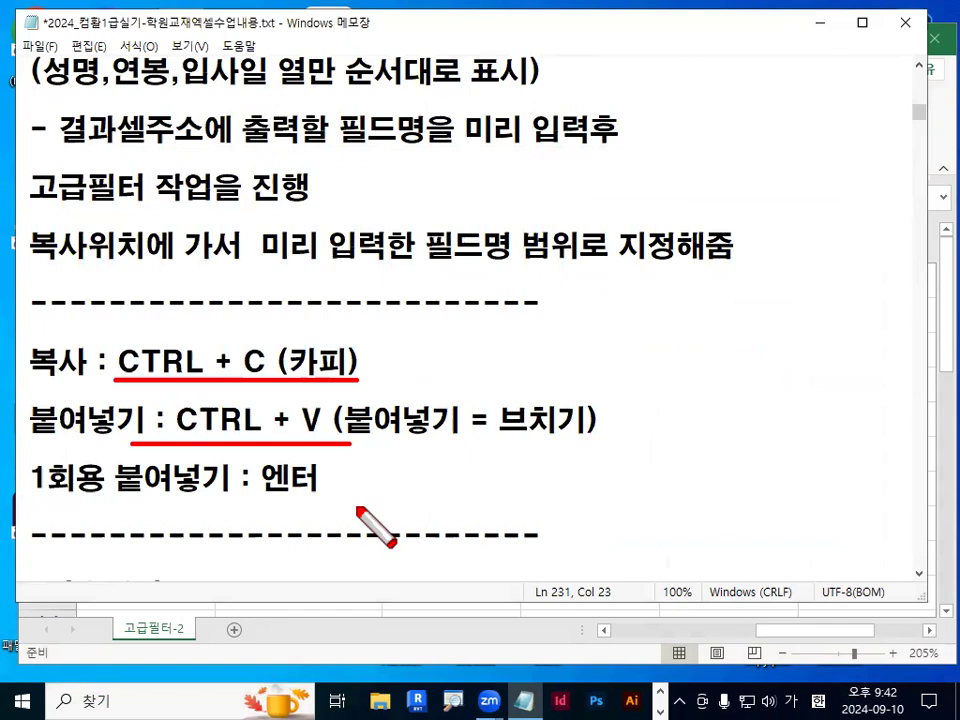
pyautogui.moveTo(18, 505); pyautogui.dragTo(260, 505)
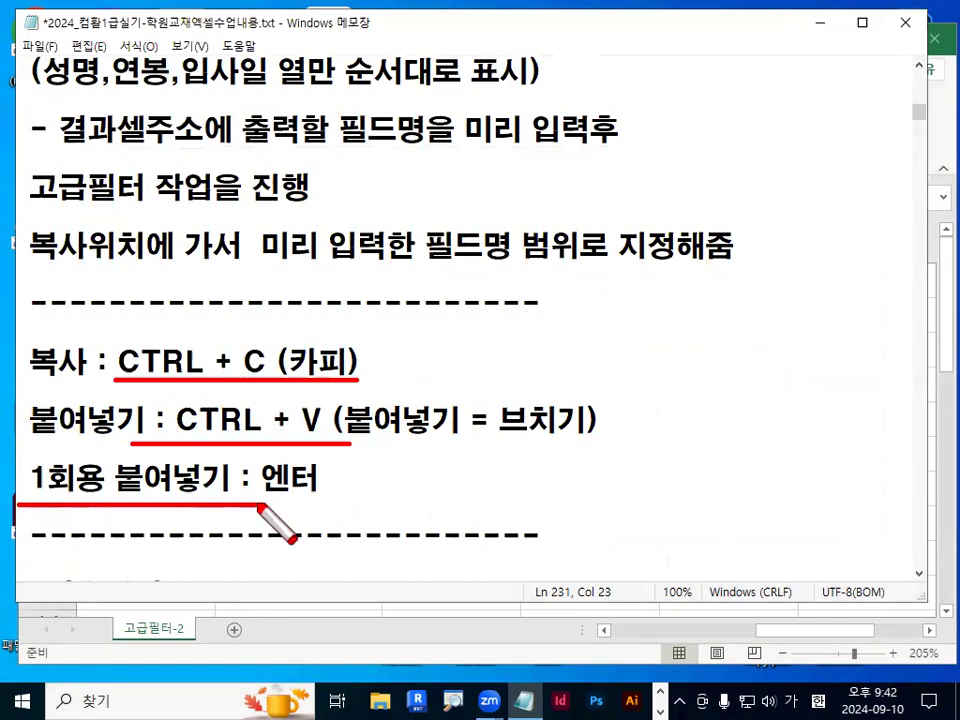
pyautogui.moveTo(328, 516)
pyautogui.mouseDown()
pyautogui.moveTo(347, 495)
pyautogui.moveTo(345, 514)
pyautogui.mouseUp()
pyautogui.moveTo(202, 447); pyautogui.dragTo(211, 512)
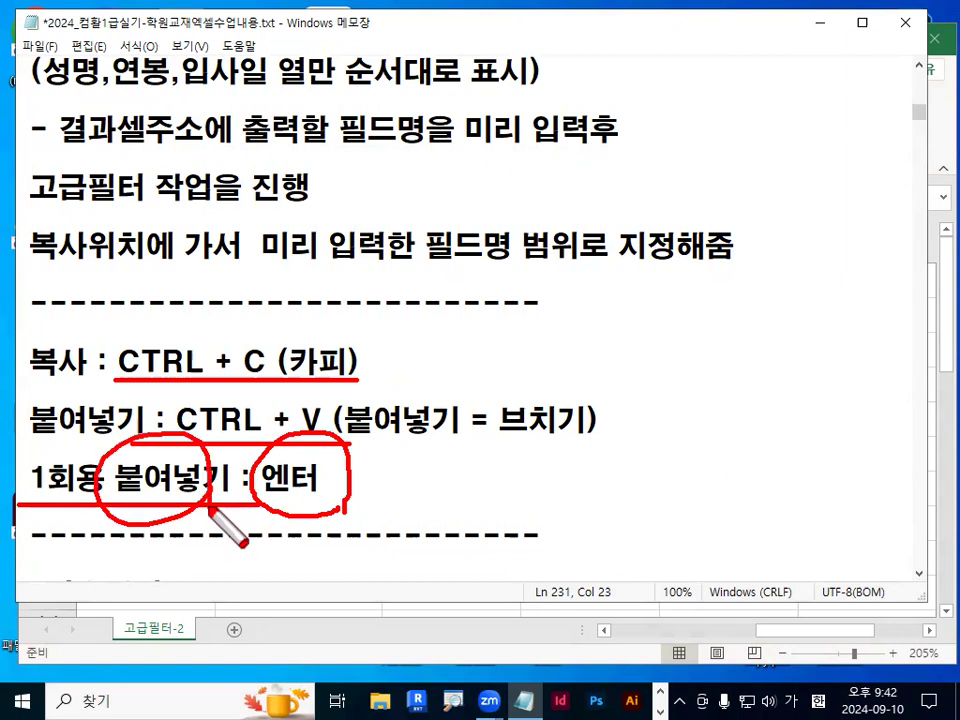
pyautogui.press('Escape')
pyautogui.doubleClick(257, 360)
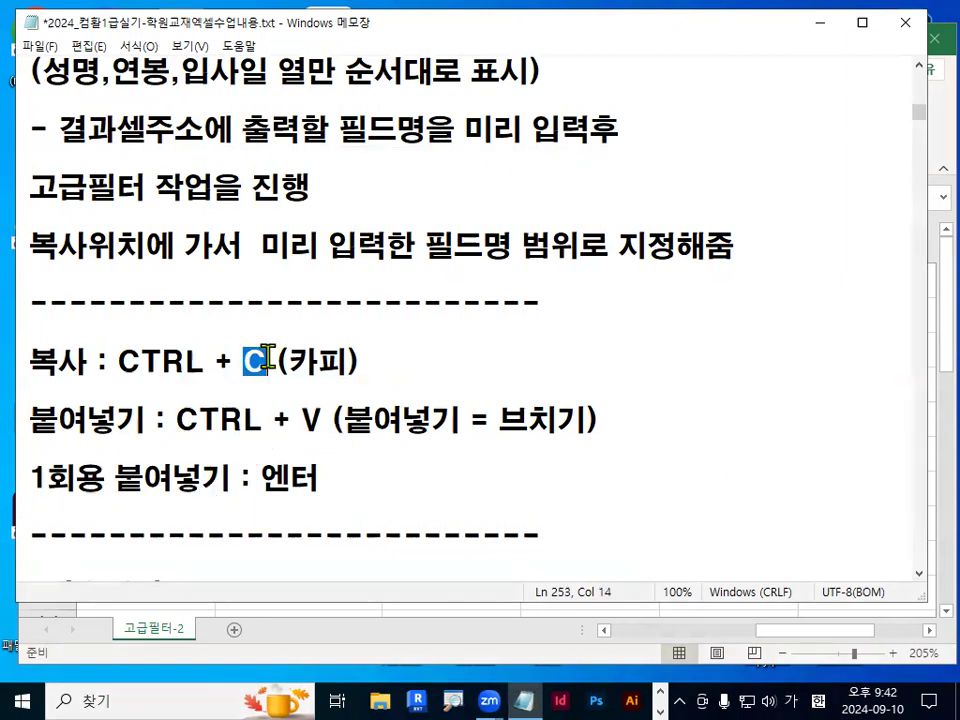
pyautogui.doubleClick(312, 420)
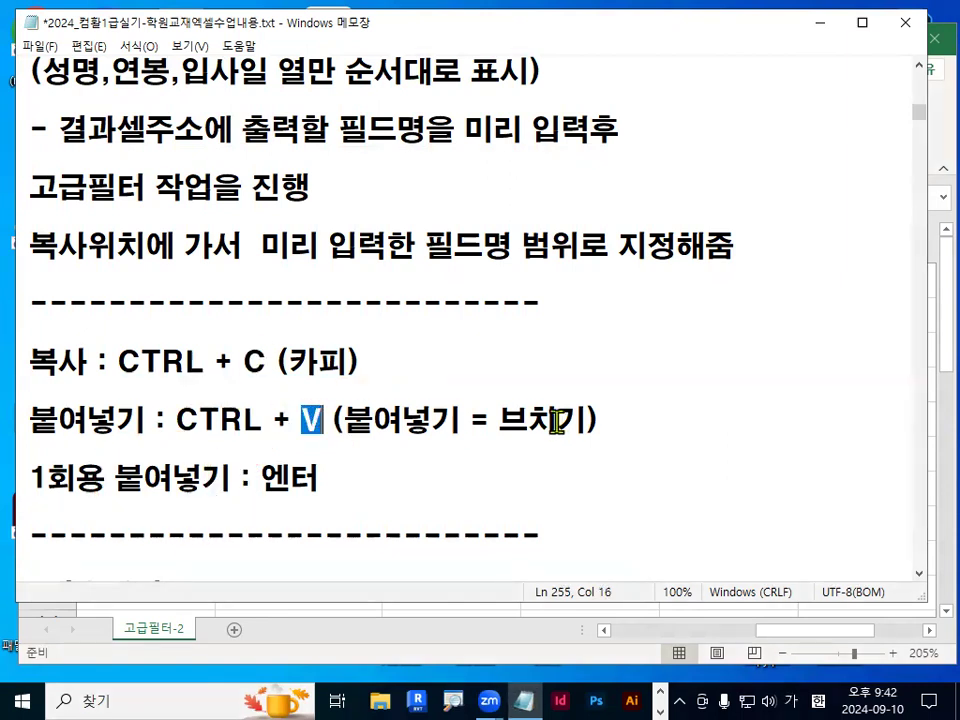
pyautogui.moveTo(500, 418); pyautogui.dragTo(578, 415)
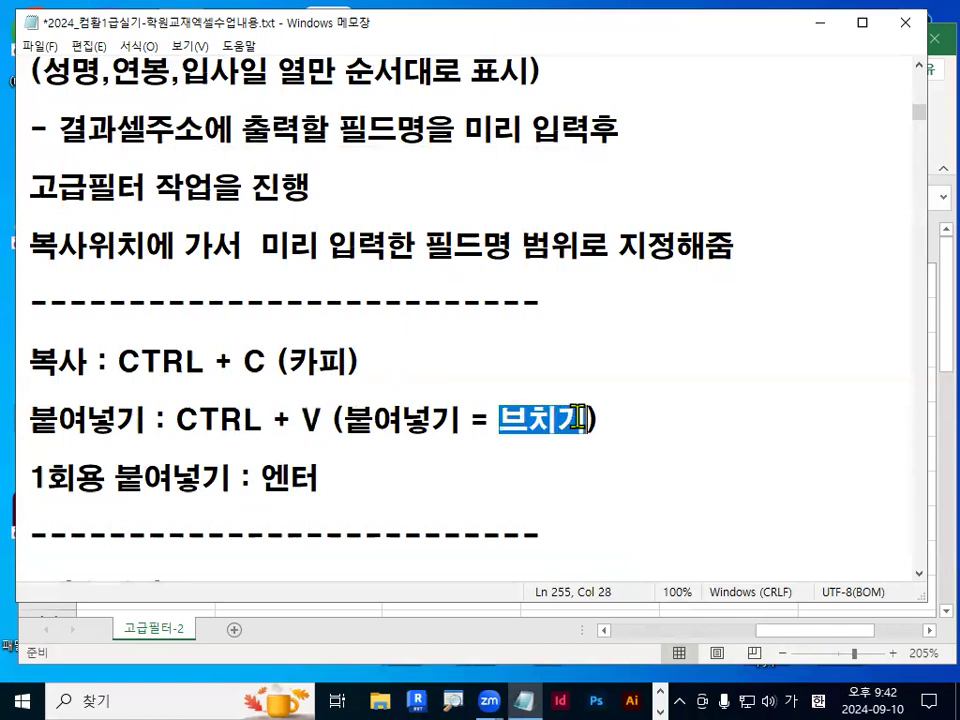
# Highlight the copy and paste shortcut lines in the notes, then minimize Notepad.
pyautogui.click(609, 489)
pyautogui.moveTo(118, 361); pyautogui.dragTo(288, 362)
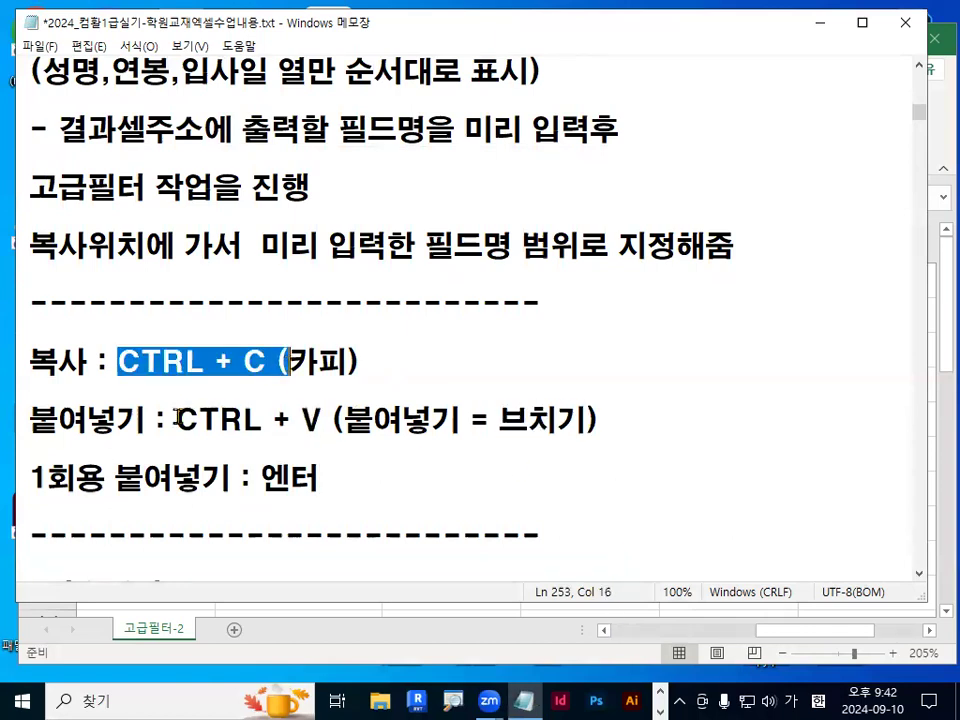
pyautogui.moveTo(176, 420); pyautogui.dragTo(372, 420)
pyautogui.click(372, 418)
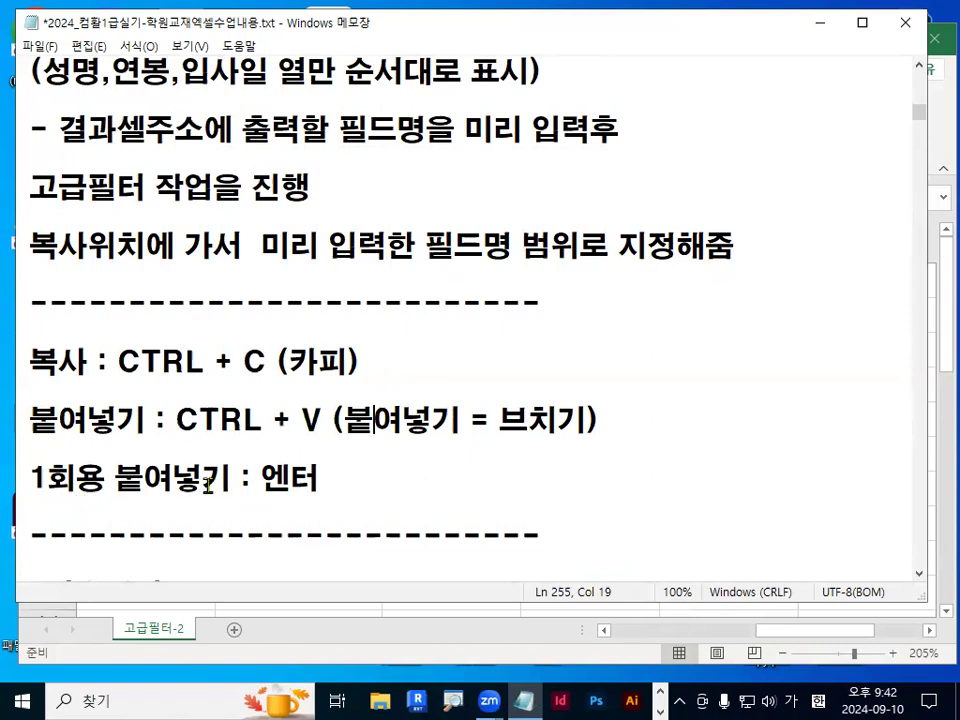
pyautogui.moveTo(177, 420); pyautogui.dragTo(343, 418)
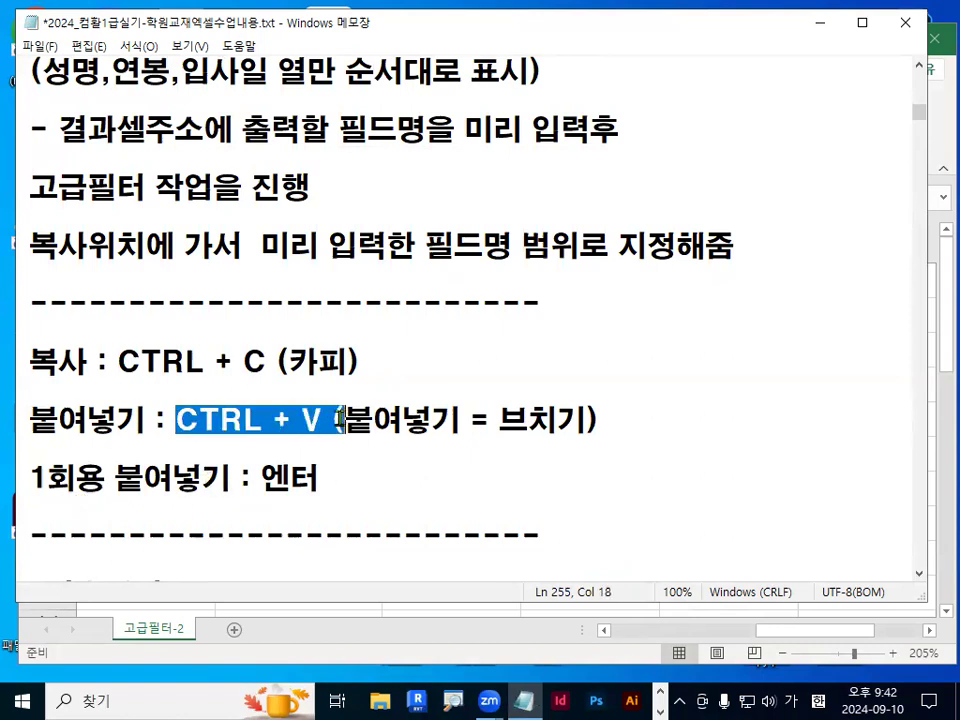
pyautogui.moveTo(262, 478); pyautogui.dragTo(337, 481)
pyautogui.moveTo(176, 420); pyautogui.dragTo(335, 418)
pyautogui.moveTo(118, 361); pyautogui.dragTo(266, 360)
pyautogui.click(818, 30)
# Select the 성명, 연봉 and 입사일 header cells A2, E2 and F2 together and copy them.
pyautogui.click(537, 430)
pyautogui.moveTo(800, 638); pyautogui.dragTo(591, 621)
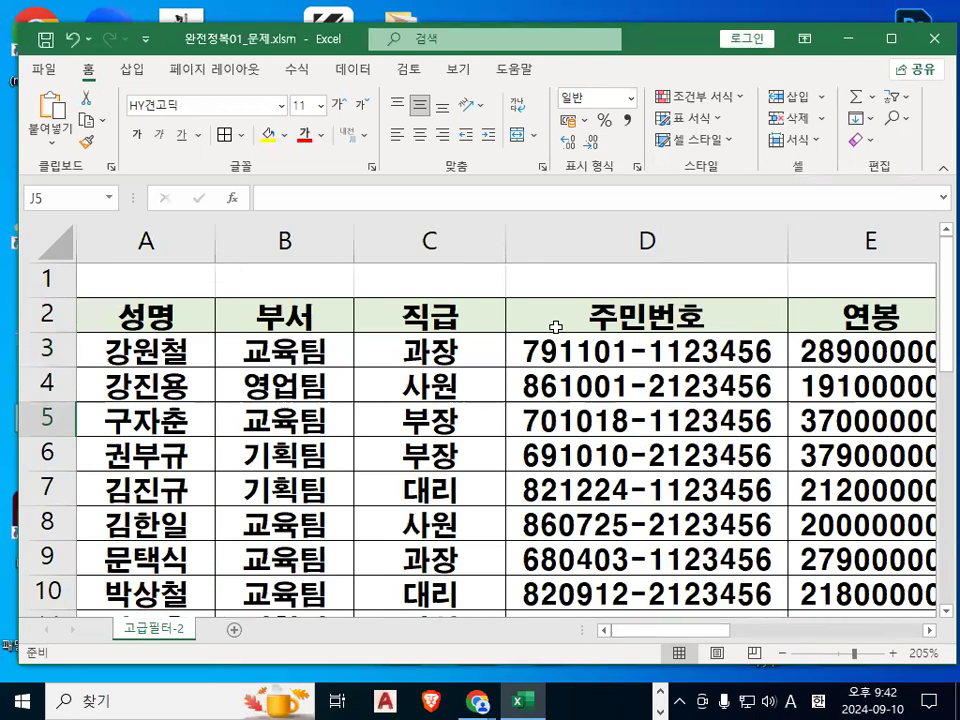
pyautogui.click(148, 310)
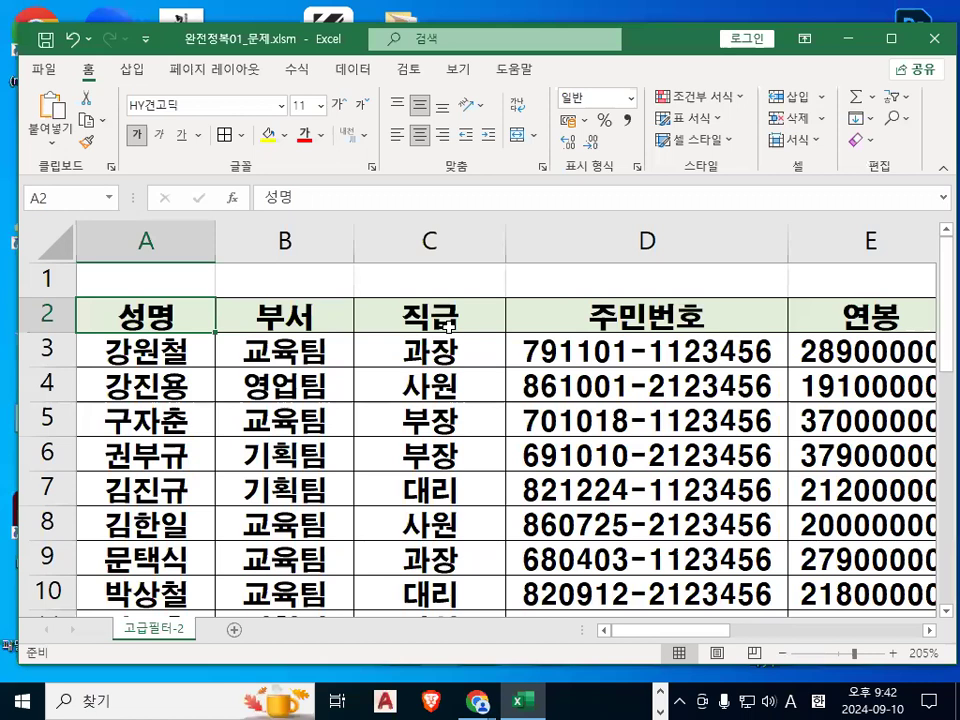
pyautogui.click(929, 631)
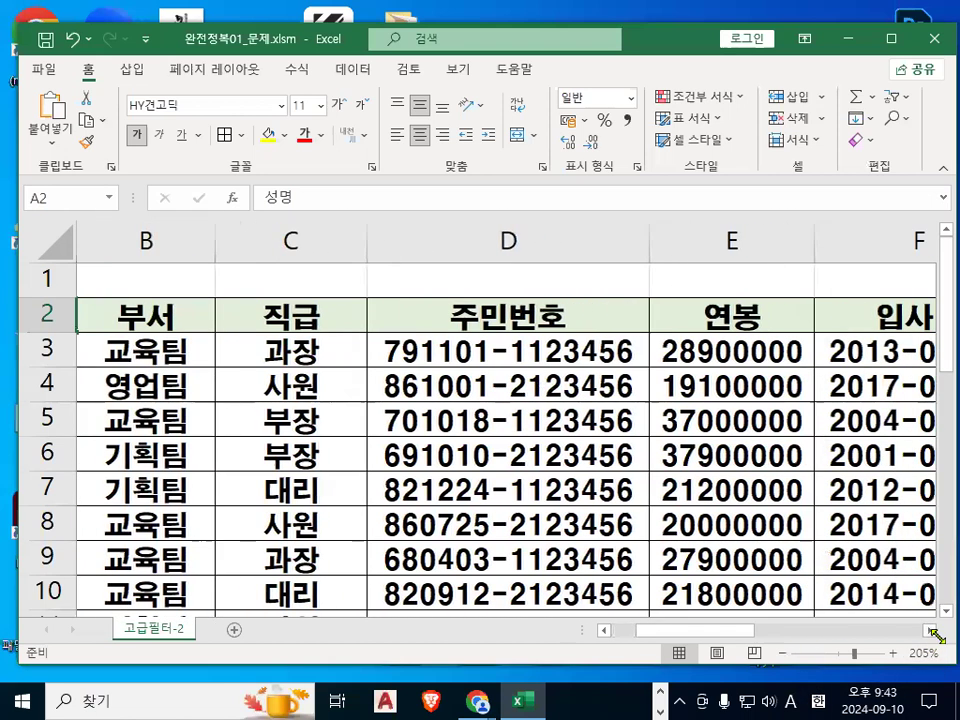
pyautogui.keyDown('ctrl'); pyautogui.click(732, 320); pyautogui.keyUp('ctrl')
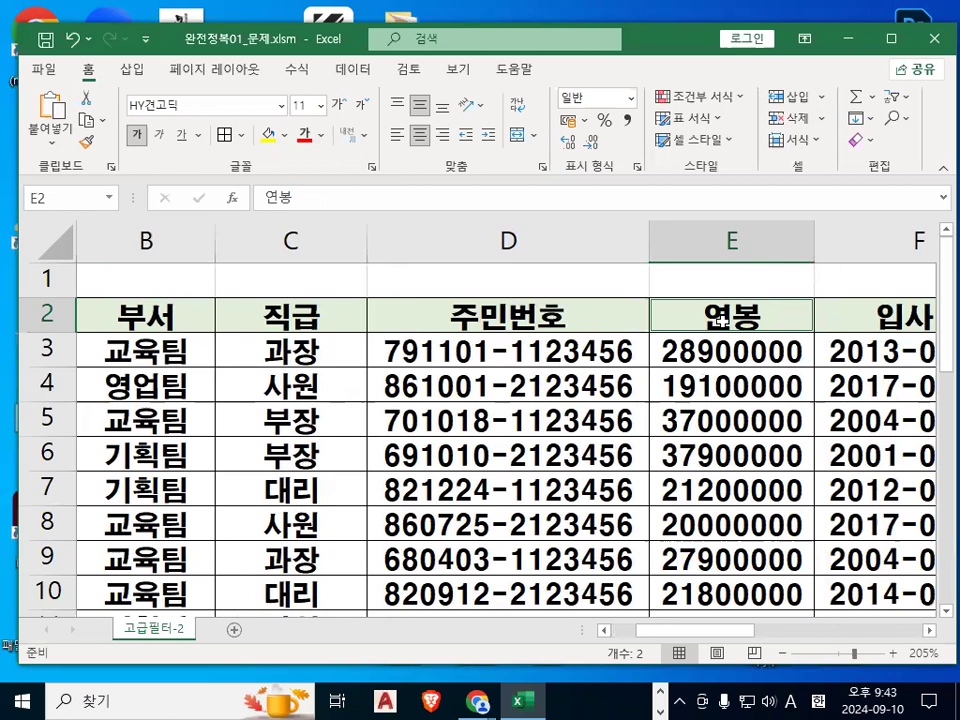
pyautogui.keyDown('ctrl'); pyautogui.click(888, 322); pyautogui.keyUp('ctrl')
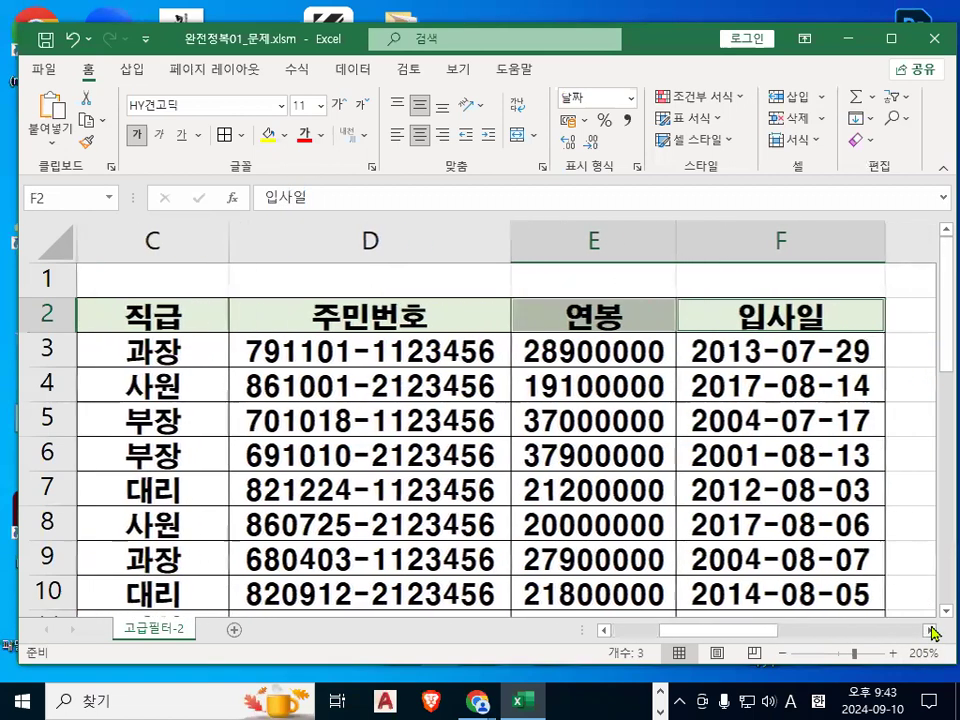
pyautogui.hotkey('ctrl', '2')
pyautogui.moveTo(587, 289)
pyautogui.mouseDown()
pyautogui.moveTo(708, 286)
pyautogui.moveTo(711, 312)
pyautogui.mouseUp()
pyautogui.moveTo(818, 280)
pyautogui.mouseDown()
pyautogui.moveTo(810, 321)
pyautogui.moveTo(850, 318)
pyautogui.mouseUp()
pyautogui.moveTo(534, 329); pyautogui.dragTo(772, 325)
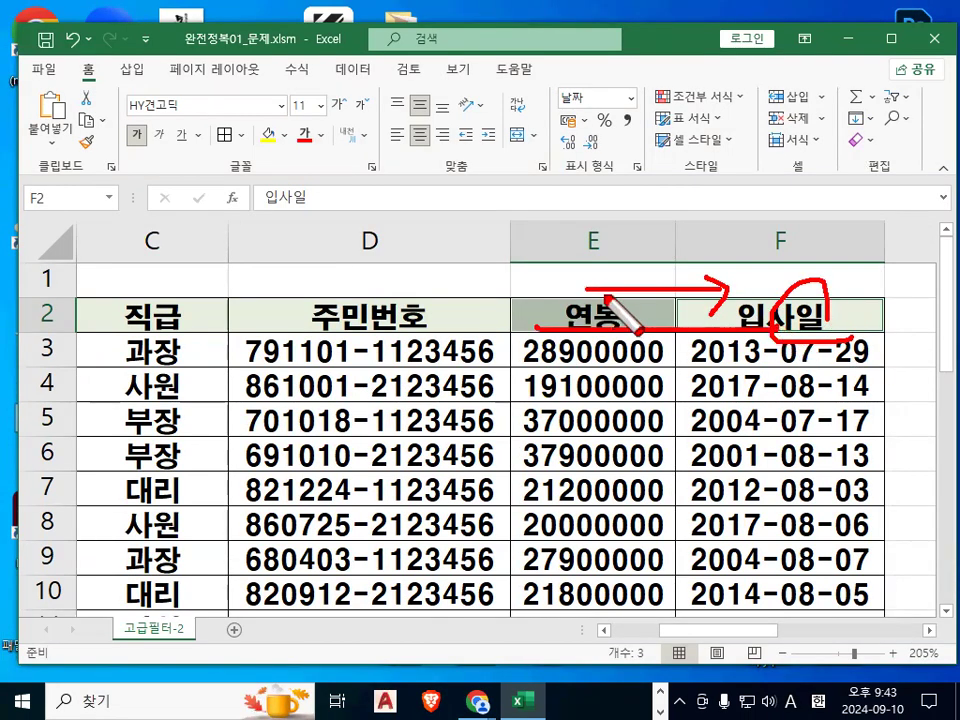
pyautogui.moveTo(659, 302); pyautogui.dragTo(619, 330)
pyautogui.moveTo(707, 277); pyautogui.dragTo(807, 217)
pyautogui.press('Escape')
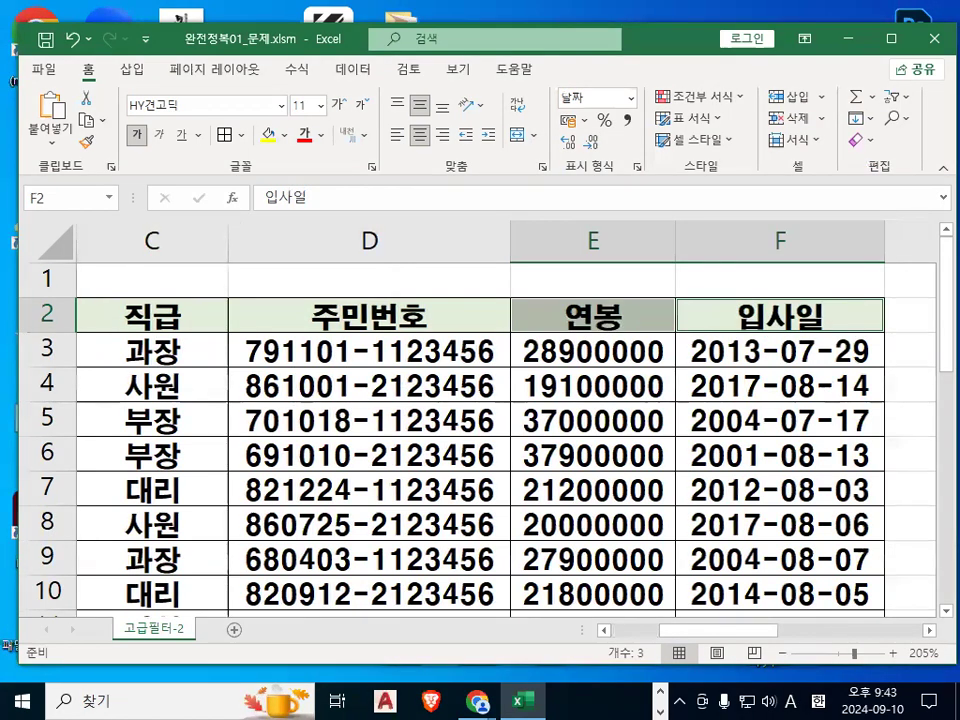
pyautogui.hotkey('ctrl', 'c')
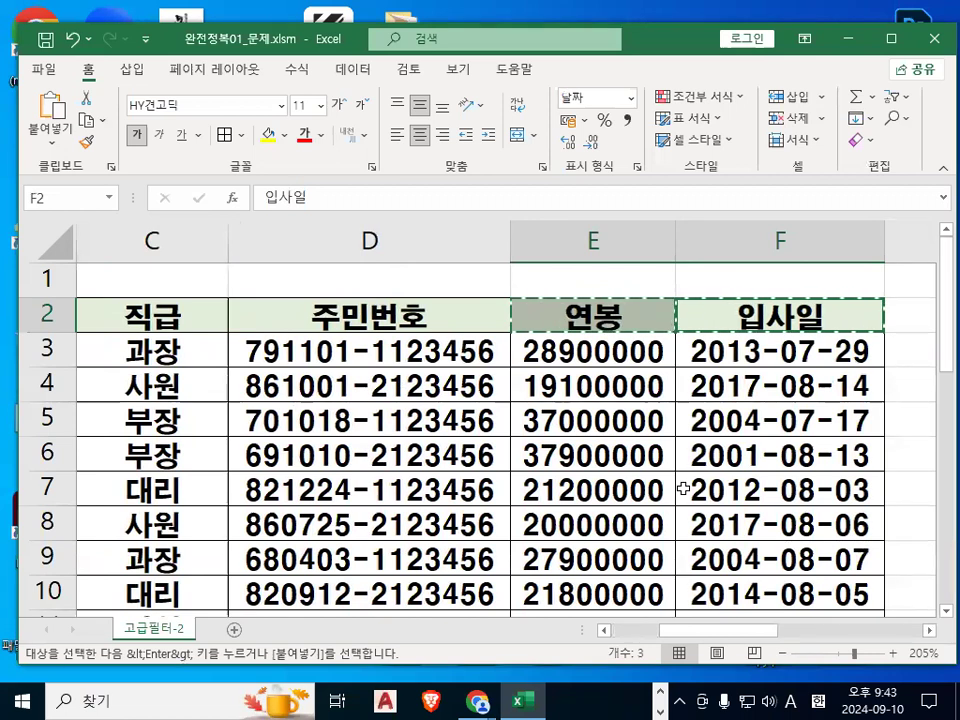
# Paste the copied headers into H5 so they fill H5:J5.
pyautogui.click(929, 631)
pyautogui.click(929, 631)
pyautogui.click(929, 631)
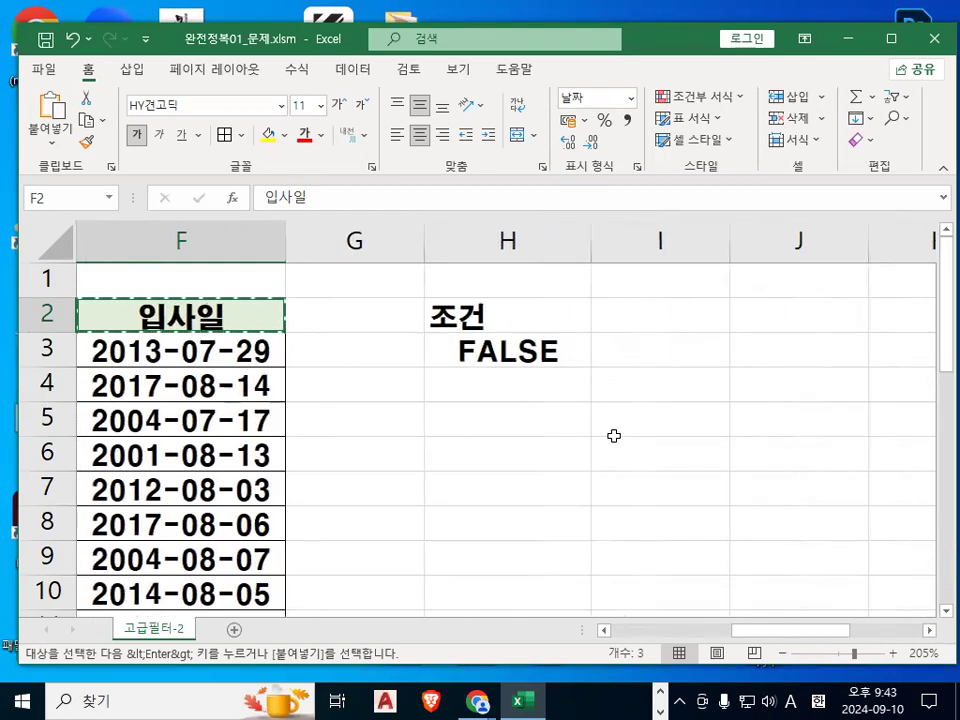
pyautogui.click(535, 426)
pyautogui.moveTo(492, 407)
pyautogui.mouseDown()
pyautogui.moveTo(499, 427)
pyautogui.moveTo(545, 369)
pyautogui.mouseUp()
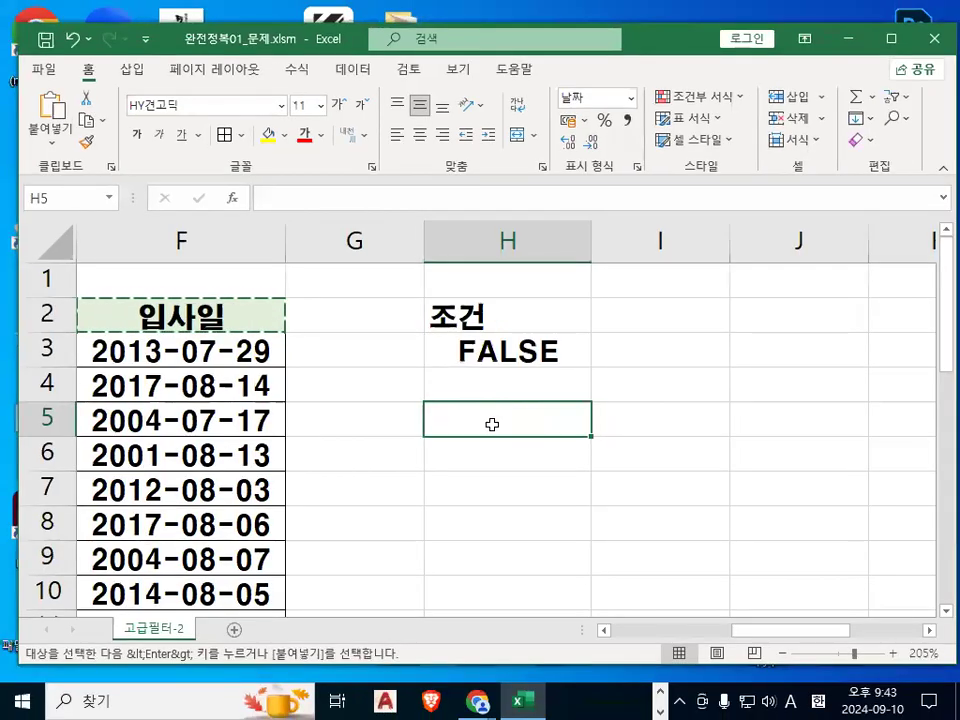
pyautogui.press('Return')
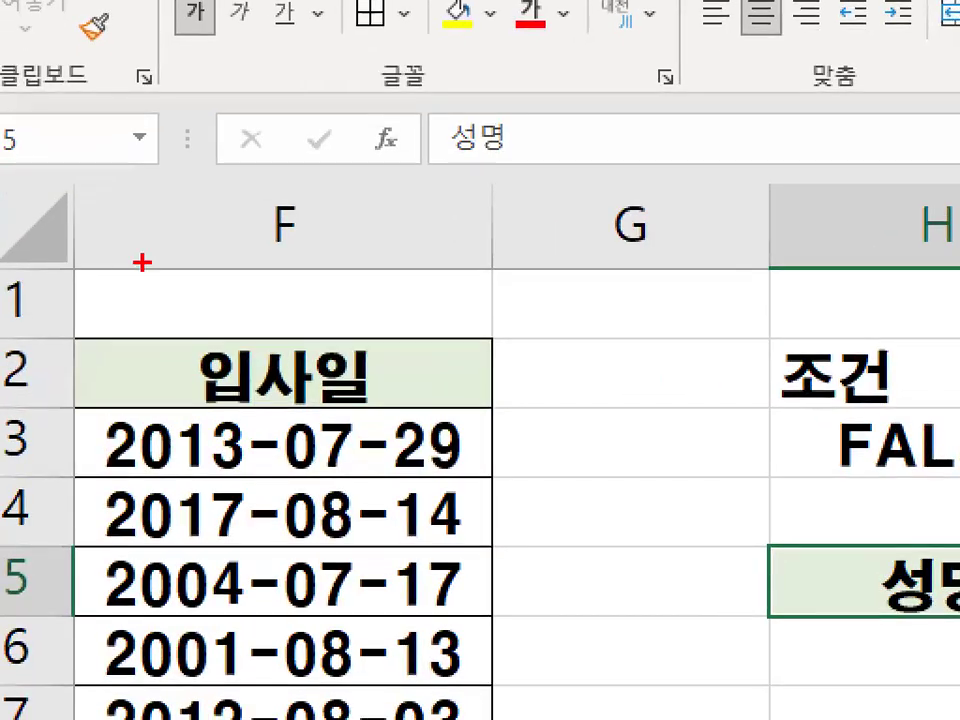
# Point out the pasted 성명, 연봉, 입사일 headers in H5:J5 as the filter output area.
pyautogui.moveTo(232, 330); pyautogui.dragTo(233, 316)
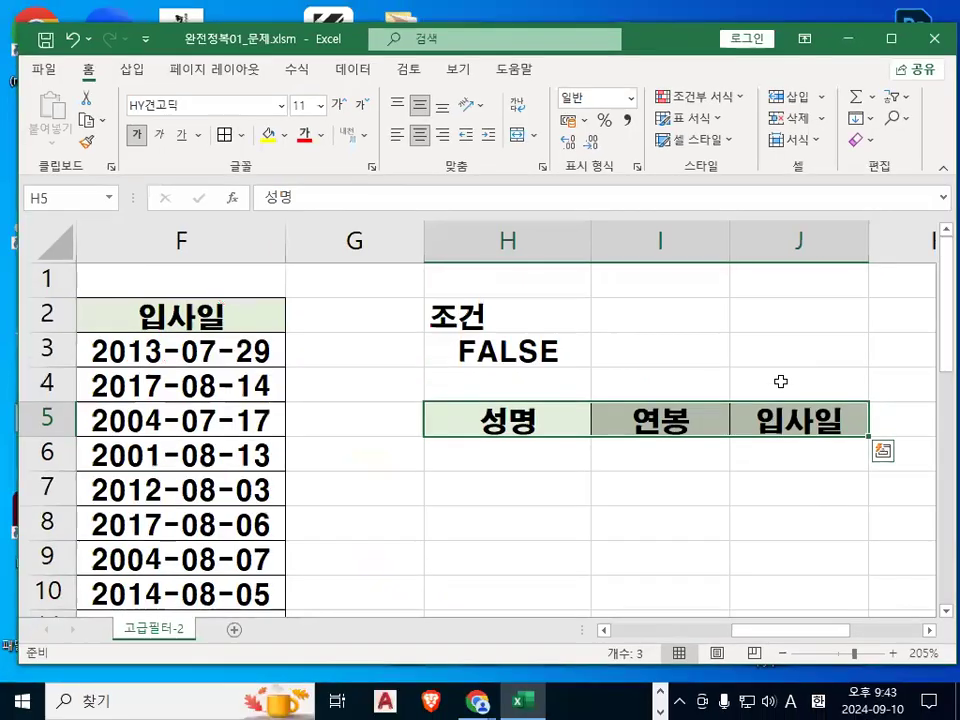
pyautogui.click(714, 520)
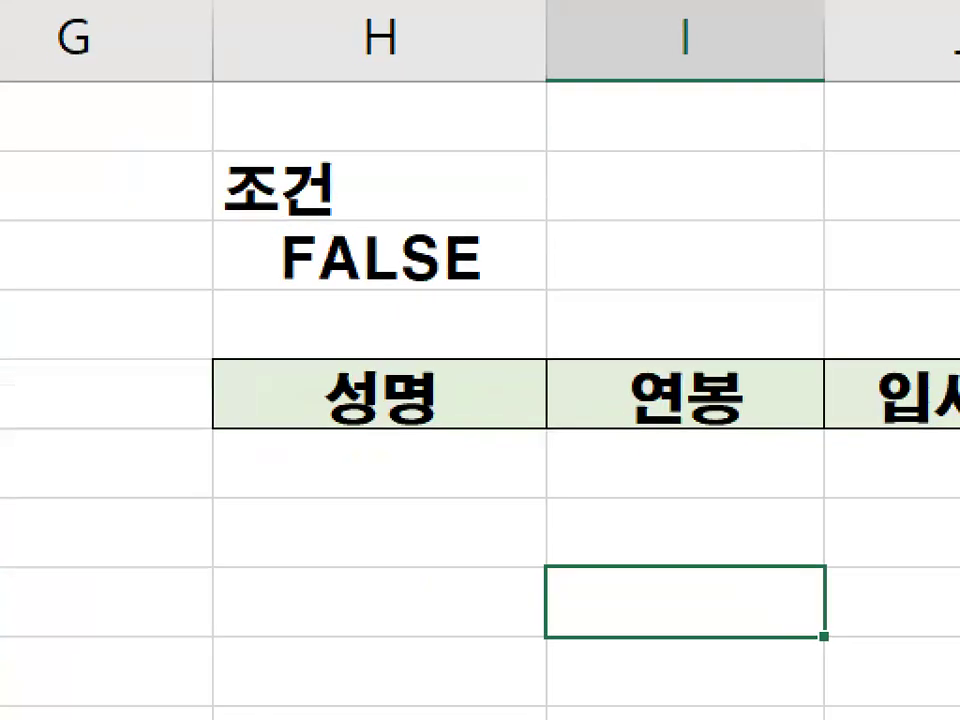
pyautogui.moveTo(528, 316); pyautogui.dragTo(606, 277)
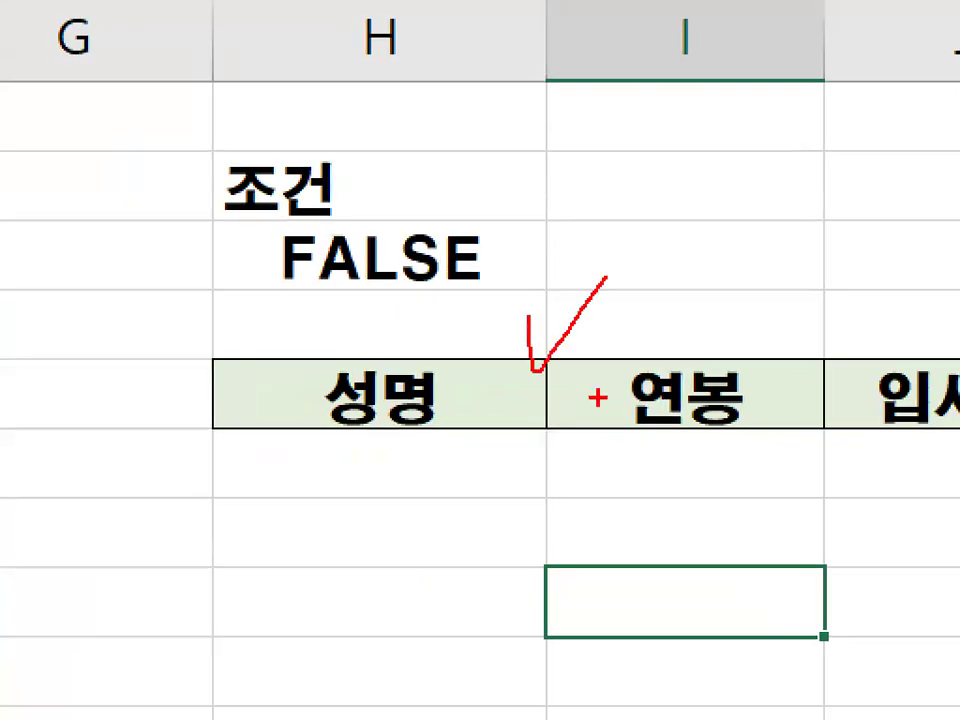
pyautogui.moveTo(474, 540); pyautogui.dragTo(550, 503)
pyautogui.press('Escape')
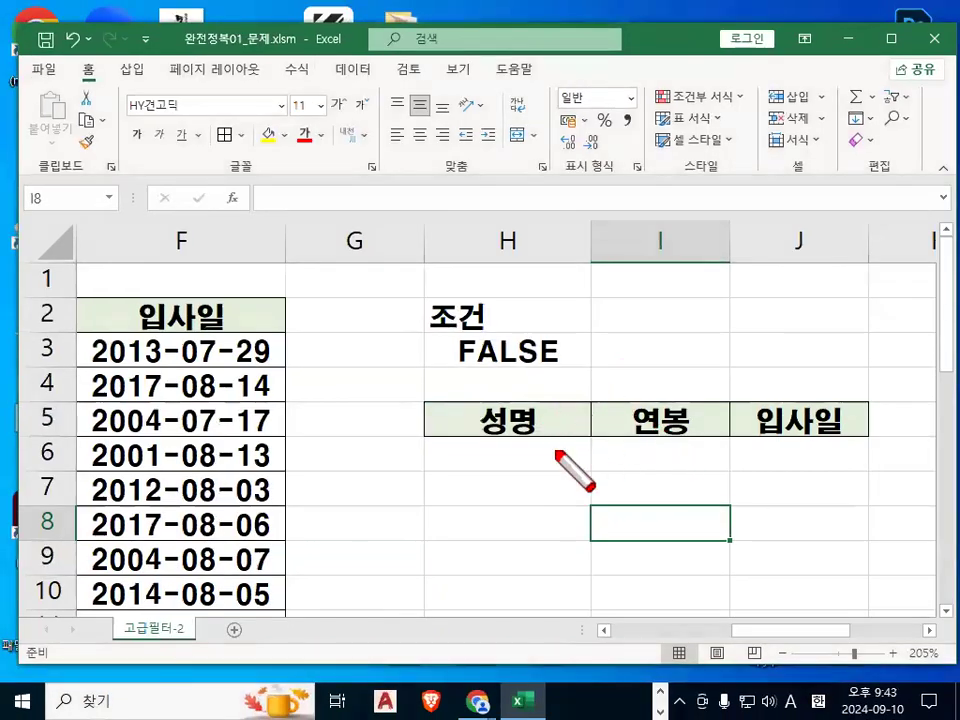
pyautogui.moveTo(588, 397); pyautogui.dragTo(553, 460)
pyautogui.moveTo(563, 396); pyautogui.dragTo(585, 458)
pyautogui.moveTo(737, 386); pyautogui.dragTo(708, 460)
pyautogui.moveTo(708, 368); pyautogui.dragTo(739, 438)
pyautogui.press('Escape')
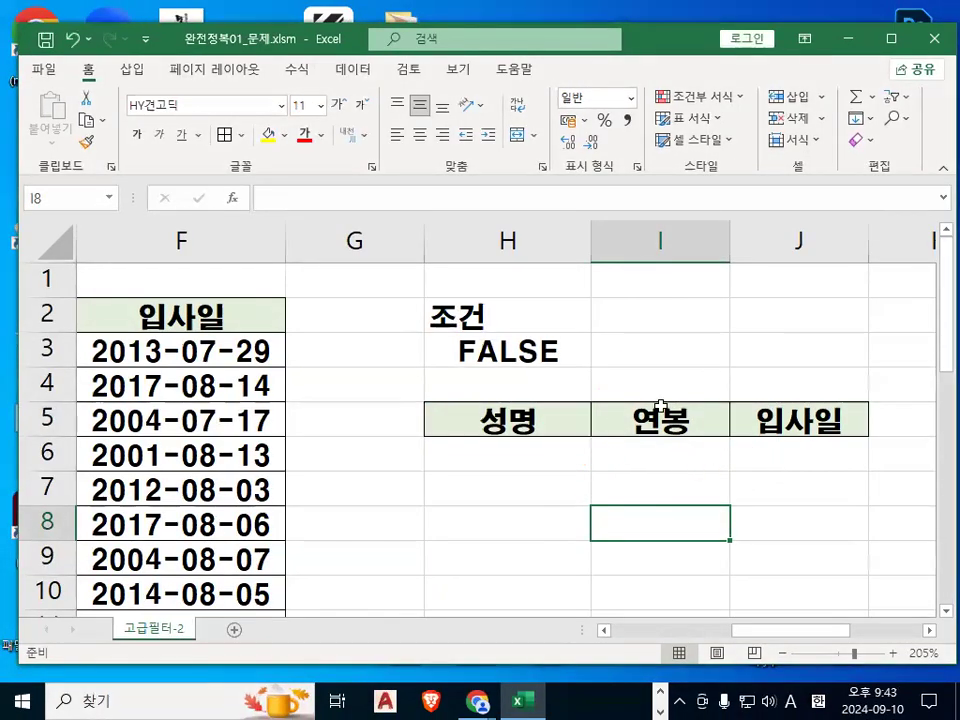
pyautogui.hotkey('ctrl', '2')
pyautogui.moveTo(535, 438); pyautogui.dragTo(489, 409)
pyautogui.moveTo(528, 396); pyautogui.dragTo(540, 431)
pyautogui.moveTo(708, 398); pyautogui.dragTo(697, 419)
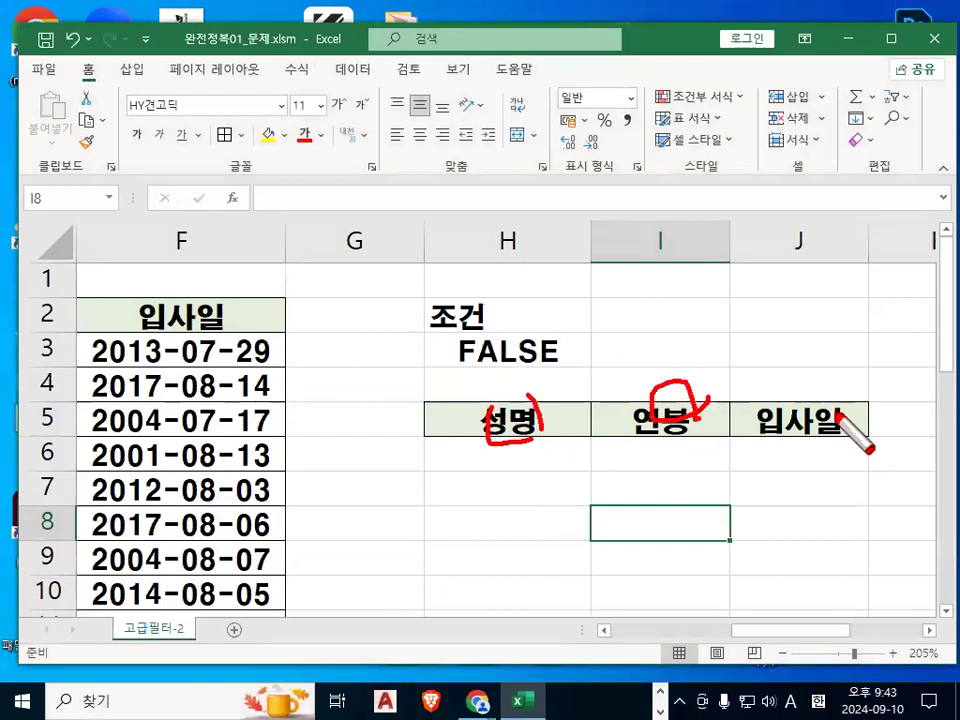
pyautogui.moveTo(835, 402); pyautogui.dragTo(864, 406)
pyautogui.moveTo(600, 384)
pyautogui.mouseDown()
pyautogui.moveTo(585, 450)
pyautogui.moveTo(612, 432)
pyautogui.mouseUp()
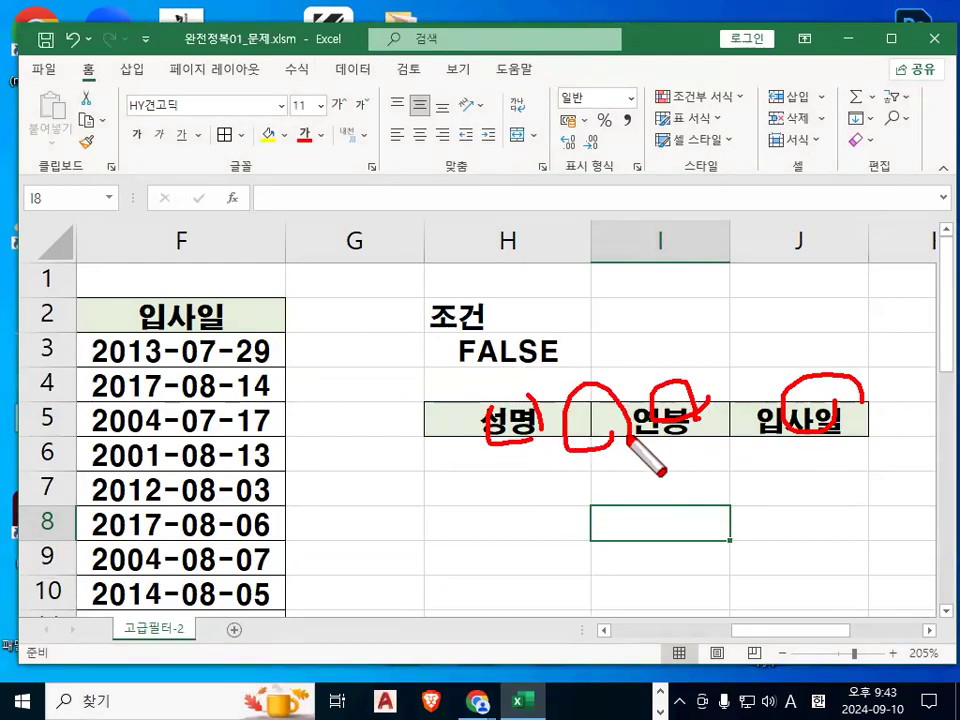
pyautogui.press('Escape')
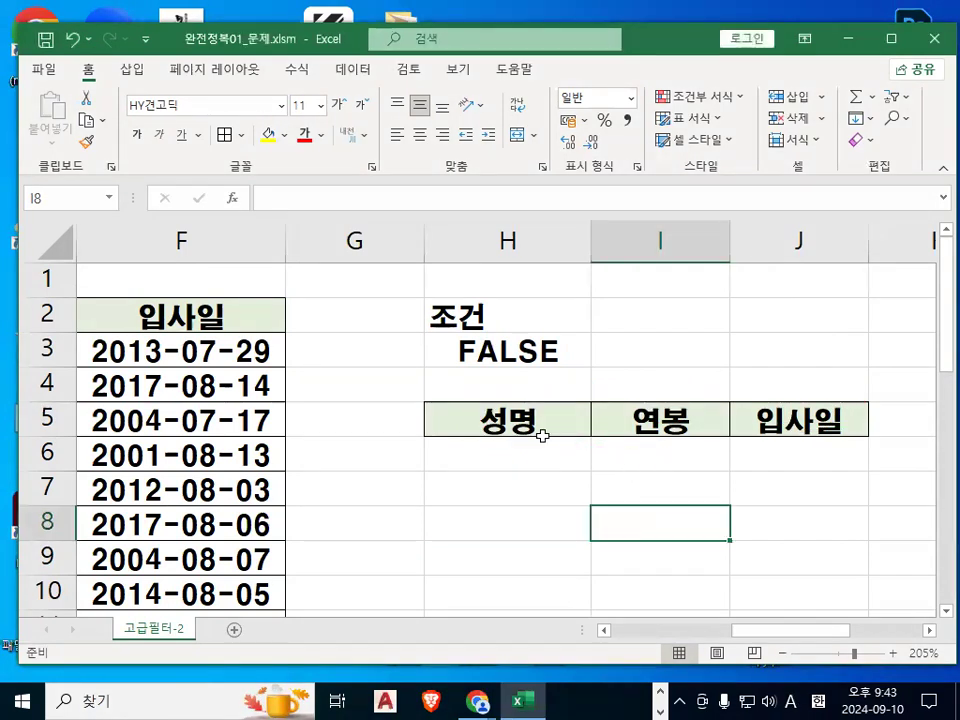
pyautogui.click(507, 424)
pyautogui.moveTo(507, 424); pyautogui.dragTo(772, 416)
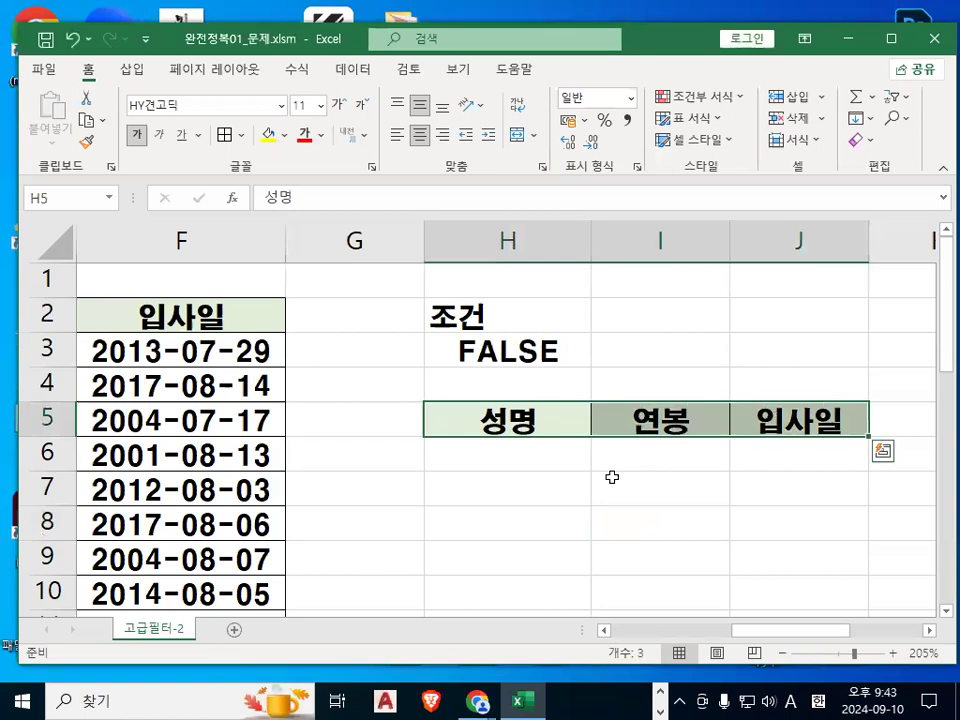
pyautogui.click(611, 477)
pyautogui.hotkey('ctrl', '1')
pyautogui.click(547, 467)
pyautogui.moveTo(958, 429)
pyautogui.mouseDown()
pyautogui.moveTo(586, 628)
pyautogui.moveTo(911, 212)
pyautogui.moveTo(903, 509)
pyautogui.mouseUp()
pyautogui.press('Escape')
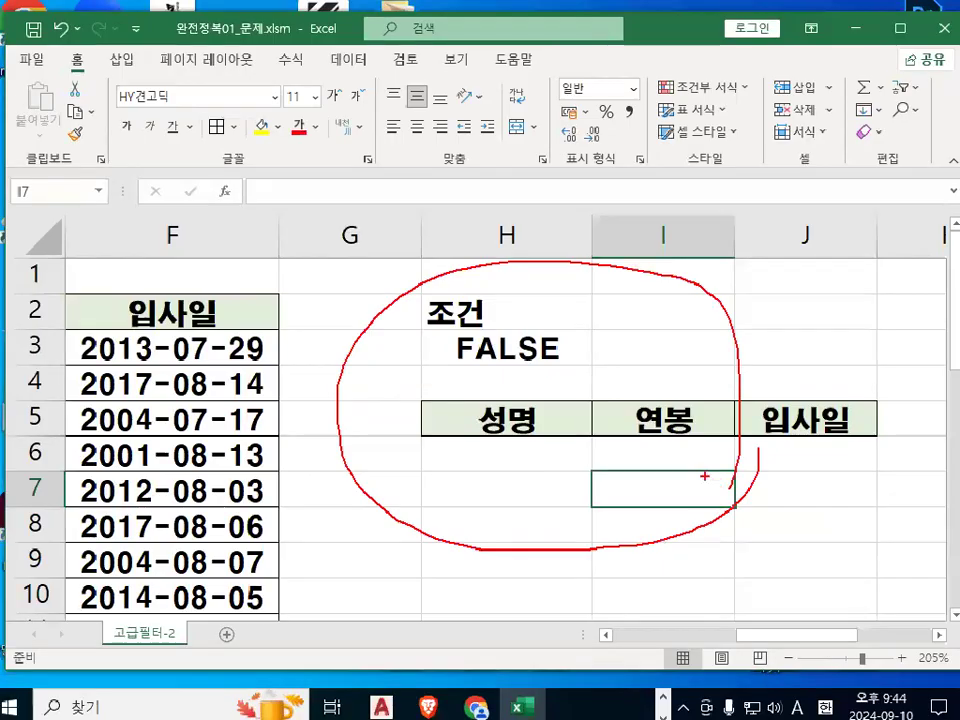
# Select a cell inside the employee list and open the Advanced Filter dialog.
pyautogui.moveTo(792, 638); pyautogui.dragTo(544, 636)
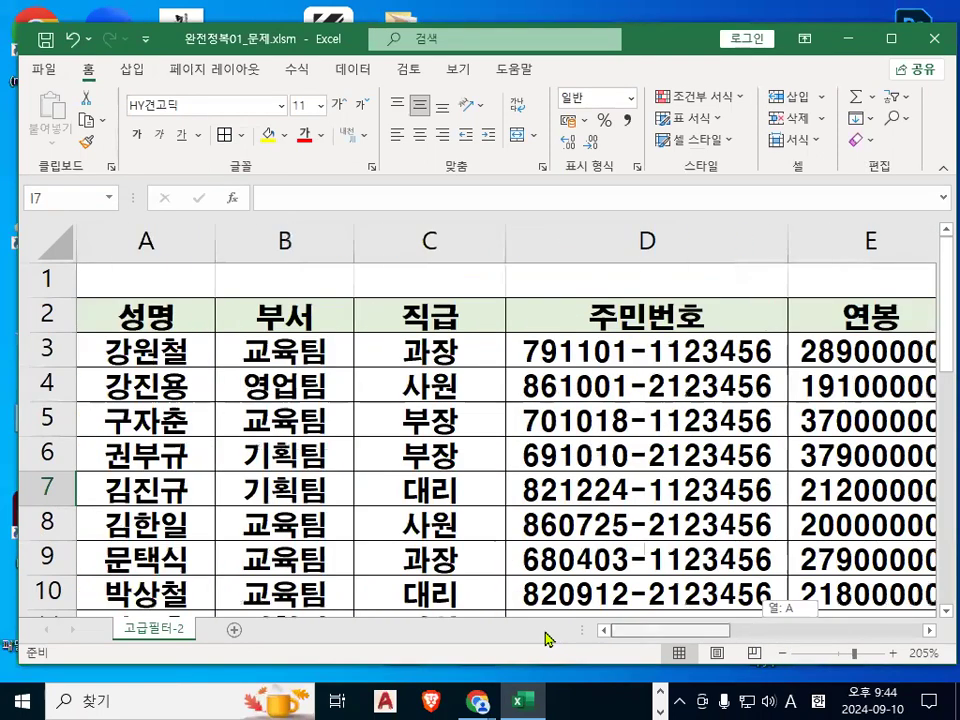
pyautogui.click(286, 385)
pyautogui.hotkey('ctrl', '1')
pyautogui.moveTo(263, 325); pyautogui.dragTo(380, 256)
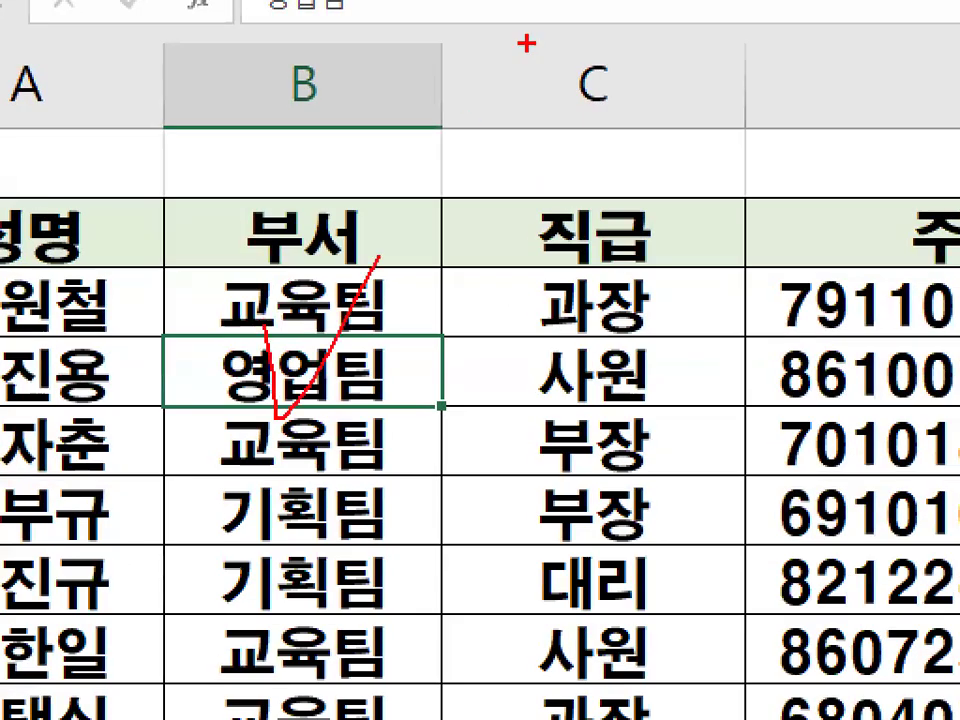
pyautogui.press('Escape')
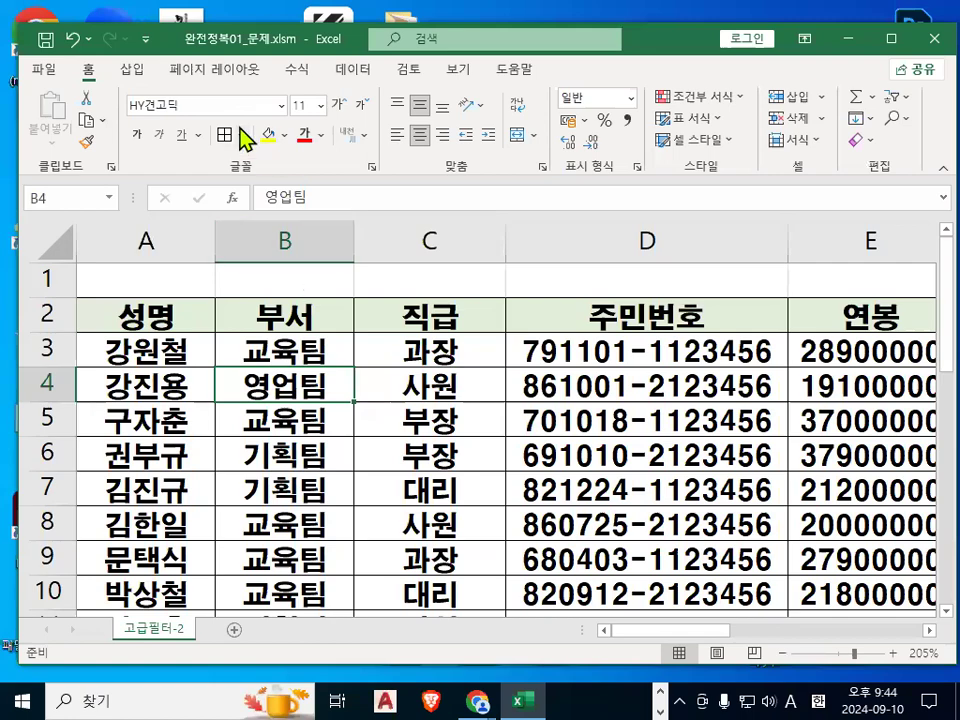
pyautogui.hotkey('ctrl', '1')
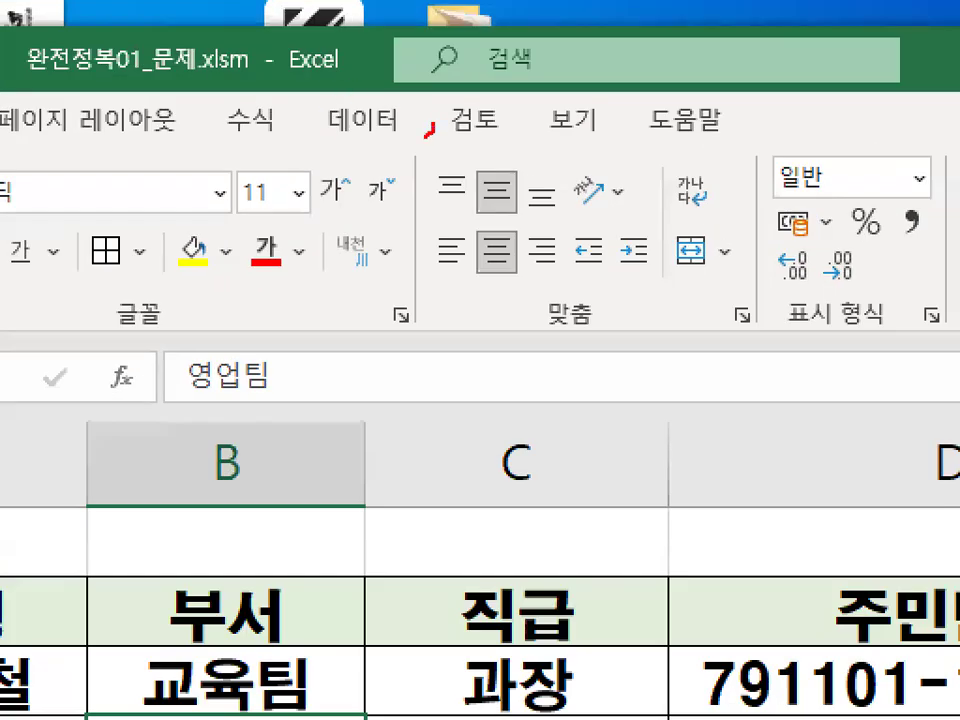
pyautogui.moveTo(428, 128); pyautogui.dragTo(322, 82)
pyautogui.press('Escape')
pyautogui.click(363, 120)
pyautogui.moveTo(220, 315); pyautogui.dragTo(355, 318)
pyautogui.moveTo(444, 274)
pyautogui.mouseDown()
pyautogui.moveTo(340, 245)
pyautogui.moveTo(428, 262)
pyautogui.mouseUp()
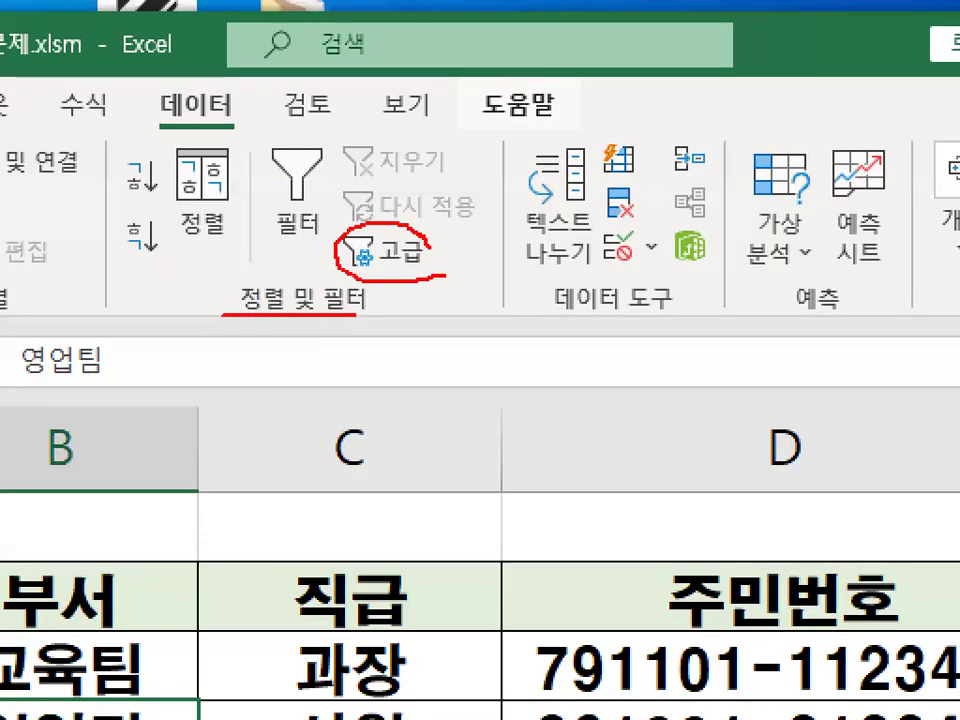
pyautogui.press('Escape')
pyautogui.click(398, 250)
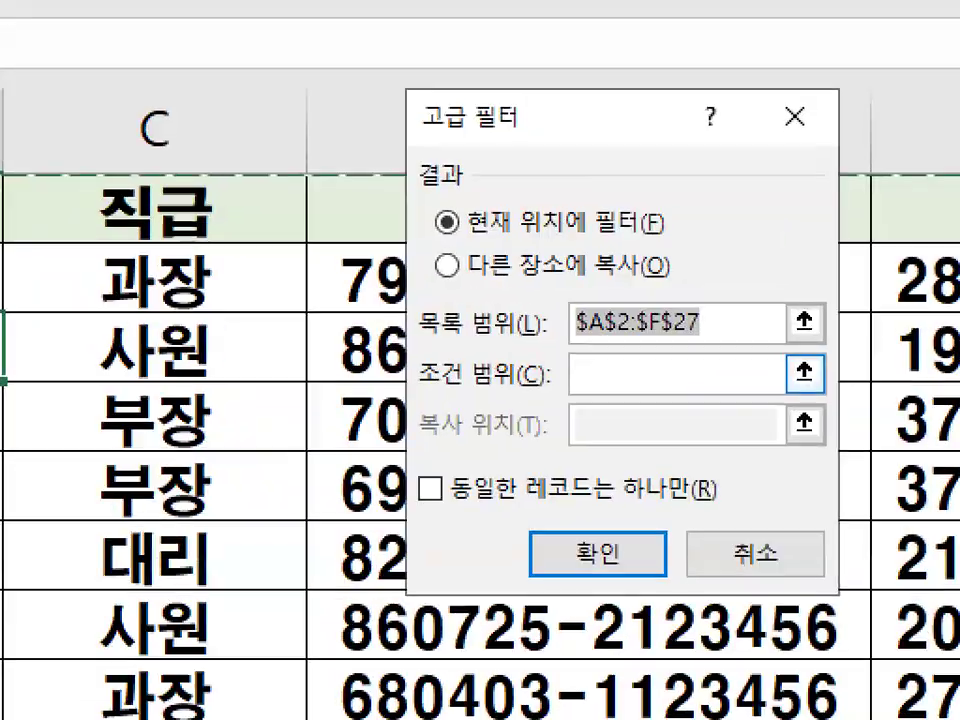
# Examine the list range $A$2:$F$27 entered in the Advanced Filter dialog.
pyautogui.moveTo(722, 347)
pyautogui.mouseDown()
pyautogui.moveTo(660, 350)
pyautogui.moveTo(716, 322)
pyautogui.moveTo(708, 333)
pyautogui.mouseUp()
pyautogui.press('Escape')
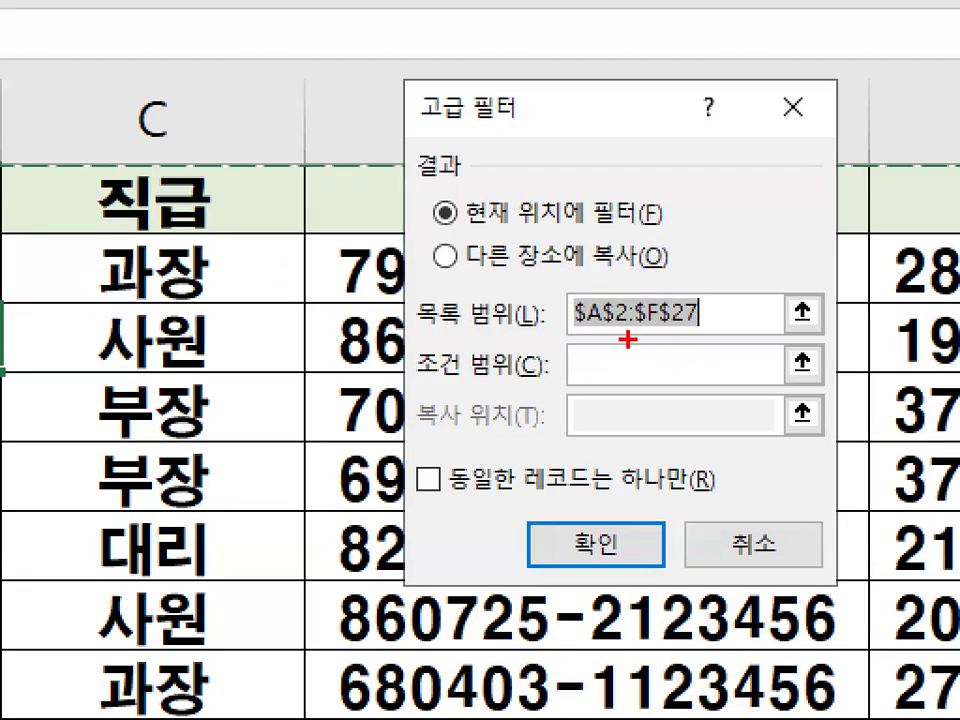
pyautogui.moveTo(571, 322); pyautogui.dragTo(696, 323)
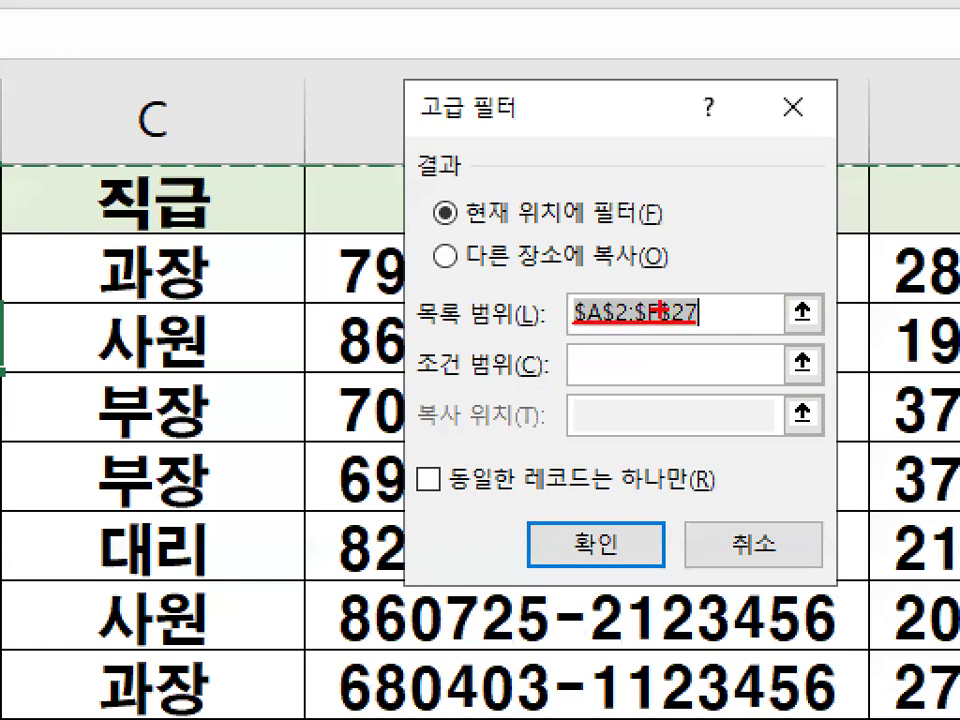
pyautogui.moveTo(622, 256); pyautogui.dragTo(716, 158)
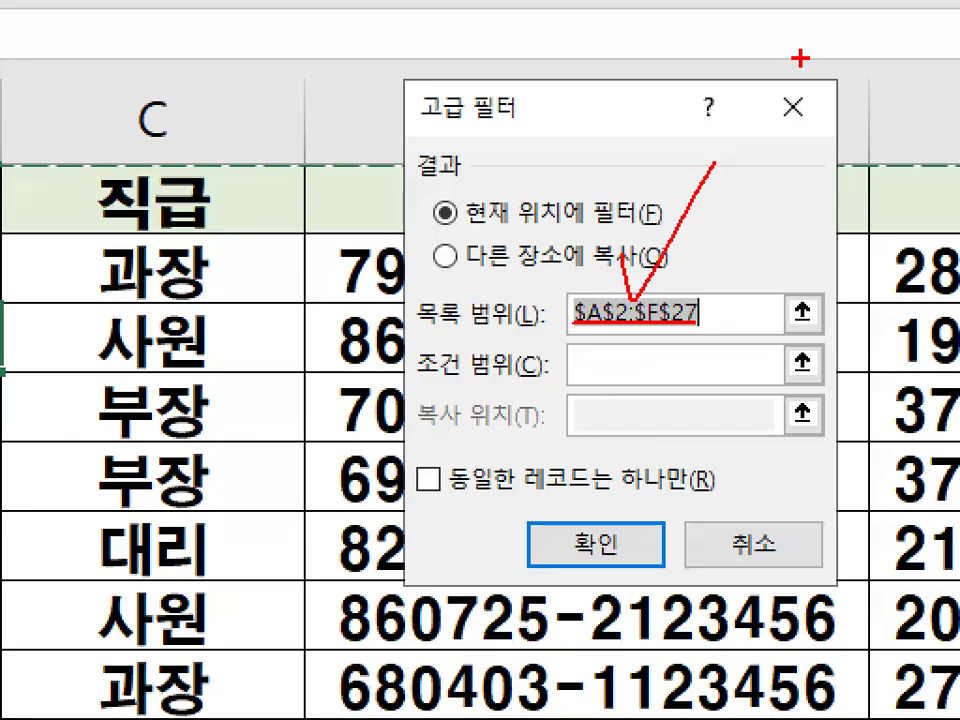
pyautogui.press('Escape')
pyautogui.hotkey('ctrl', '1')
pyautogui.moveTo(759, 338)
pyautogui.mouseDown()
pyautogui.moveTo(585, 298)
pyautogui.moveTo(750, 322)
pyautogui.mouseUp()
pyautogui.press('Escape')
# Choose to copy the filter results to another location.
pyautogui.click(590, 280)
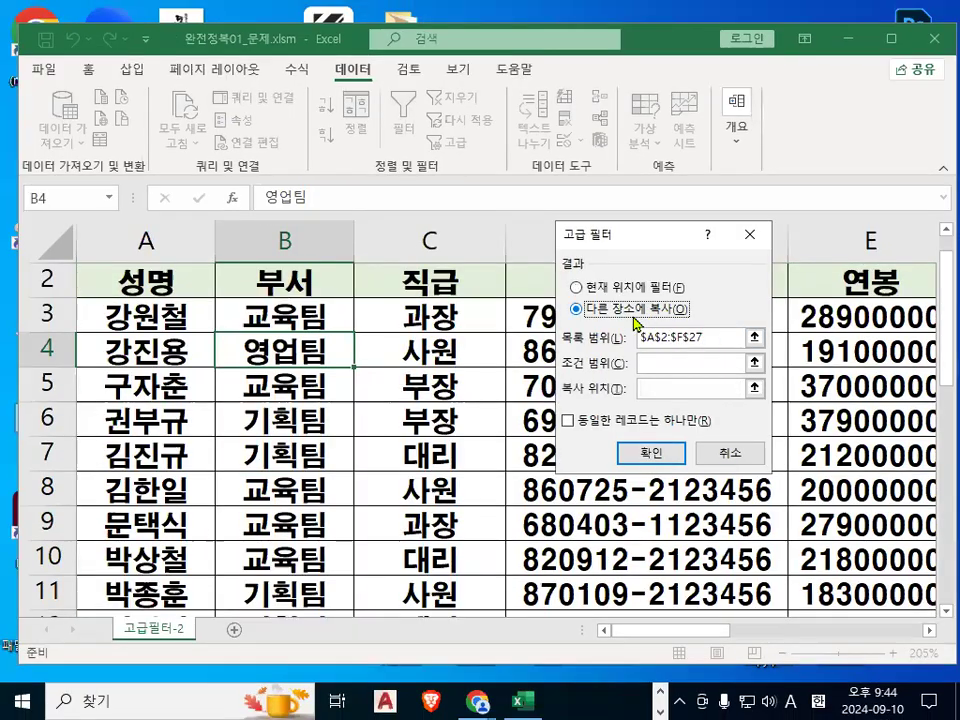
pyautogui.hotkey('ctrl', '1')
pyautogui.moveTo(596, 315)
pyautogui.mouseDown()
pyautogui.moveTo(557, 305)
pyautogui.moveTo(595, 302)
pyautogui.mouseUp()
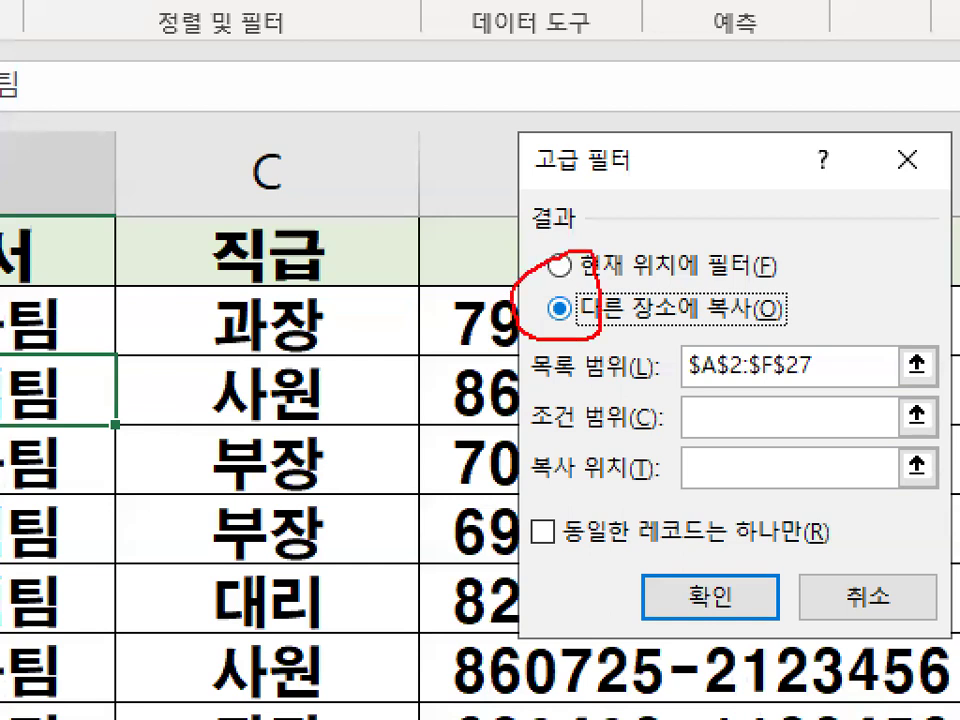
# Set the Advanced Filter criteria range to the condition cells H2:H3.
pyautogui.press('Escape')
pyautogui.click(664, 362)
pyautogui.hscroll(6, 931, 640)
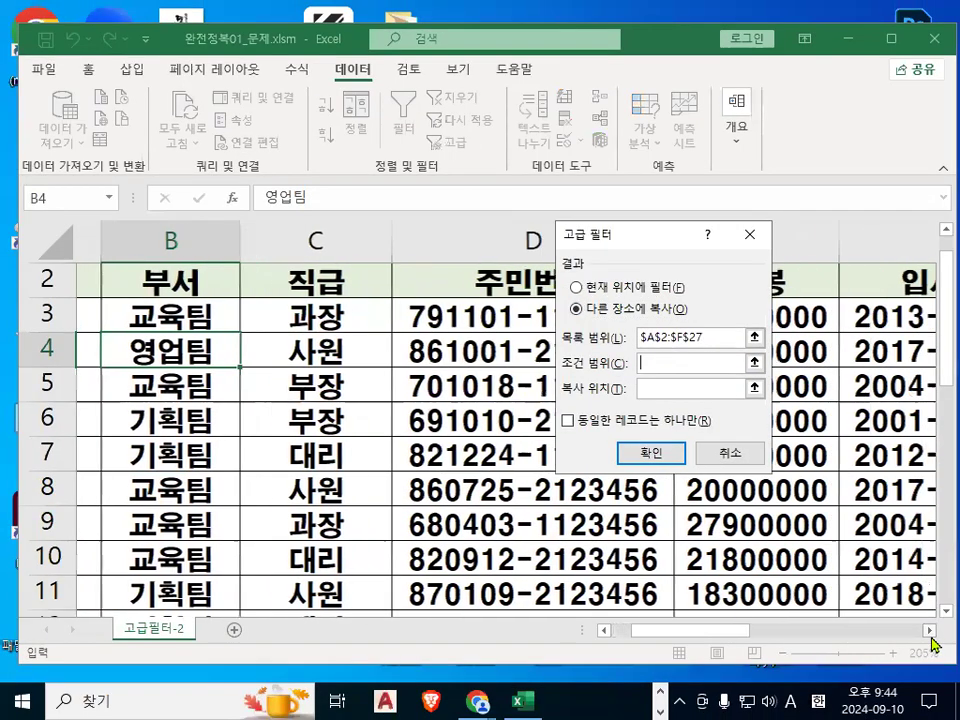
pyautogui.moveTo(323, 278)
pyautogui.mouseDown()
pyautogui.moveTo(360, 322)
pyautogui.moveTo(196, 290)
pyautogui.moveTo(388, 290)
pyautogui.mouseUp()
pyautogui.hotkey('ctrl', '1')
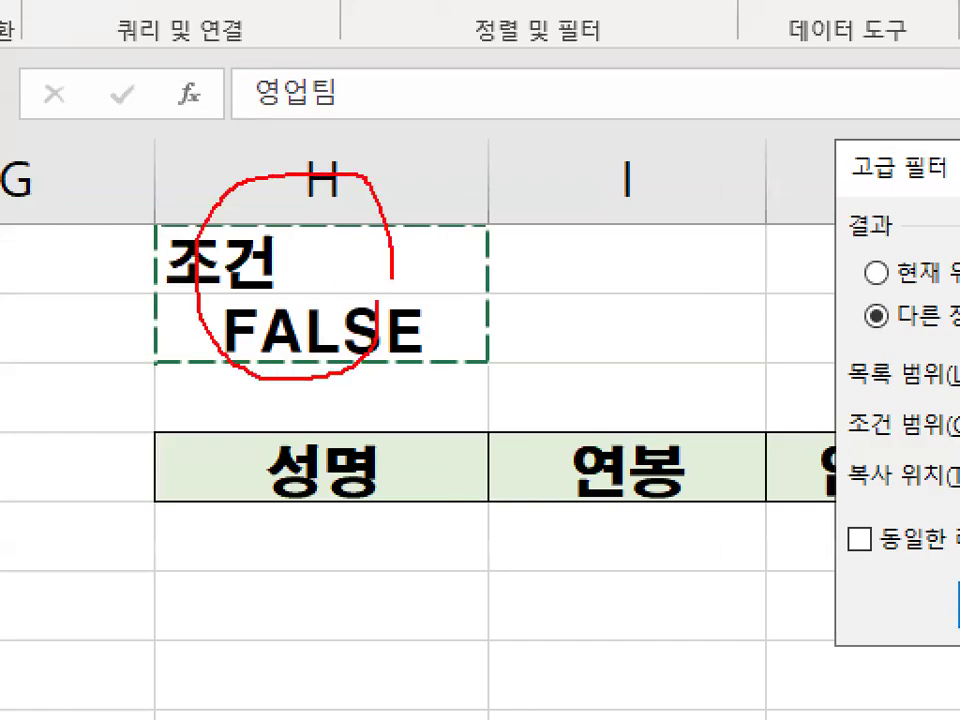
pyautogui.press('Escape')
pyautogui.click(670, 387)
pyautogui.moveTo(741, 366); pyautogui.dragTo(648, 322)
pyautogui.press('Escape')
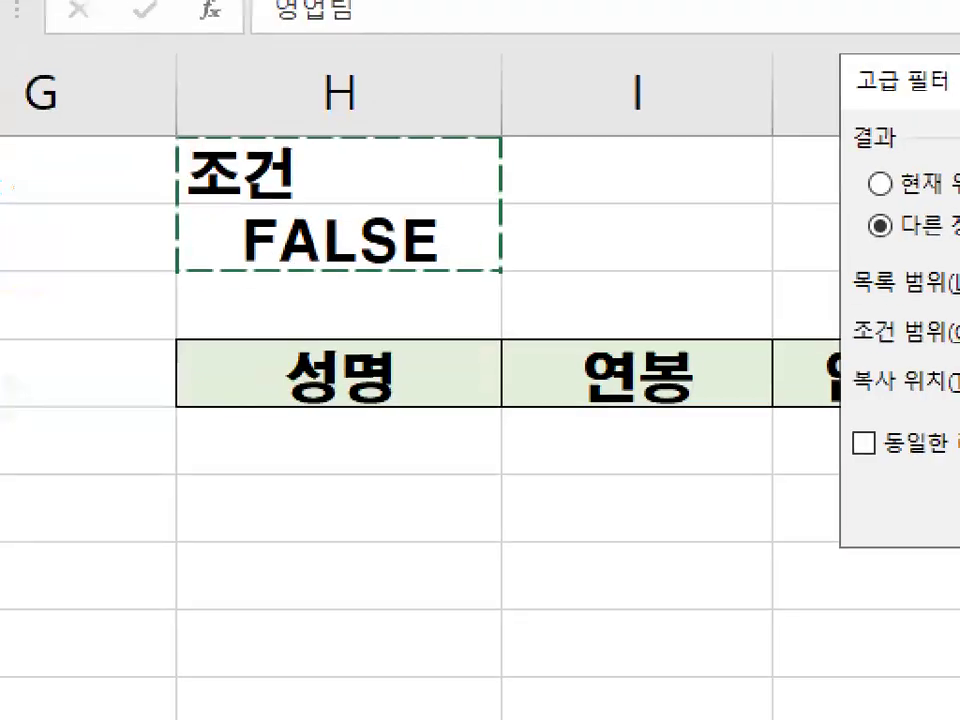
pyautogui.moveTo(336, 326)
pyautogui.mouseDown()
pyautogui.moveTo(320, 404)
pyautogui.moveTo(421, 376)
pyautogui.mouseUp()
pyautogui.press('Escape')
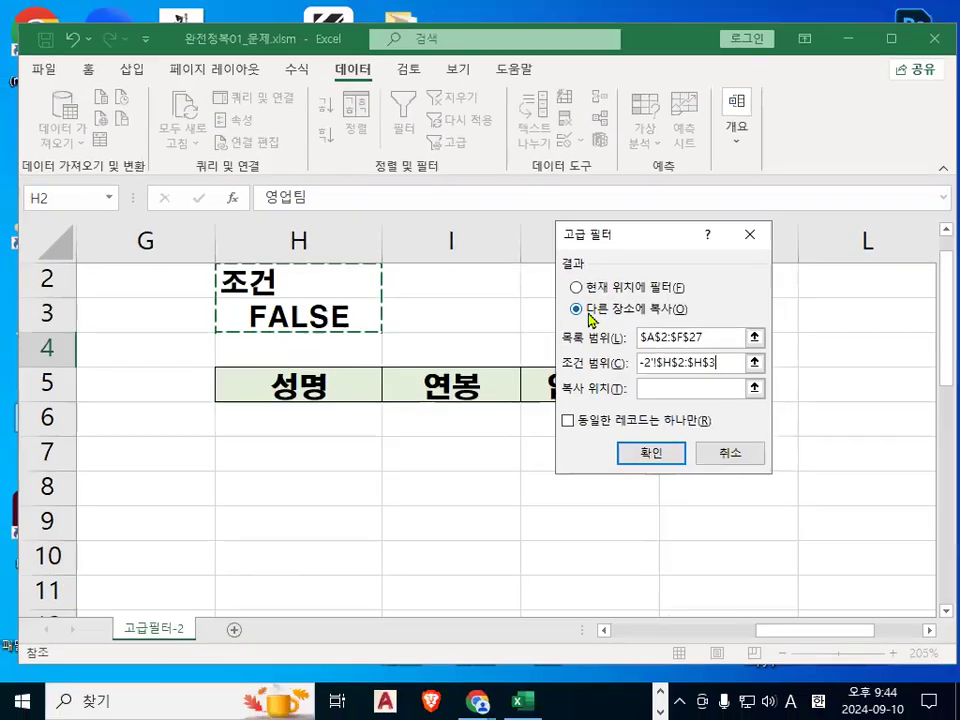
# Set the copy destination to the header cells H5:J5 and run the advanced filter.
pyautogui.moveTo(663, 239); pyautogui.dragTo(718, 433)
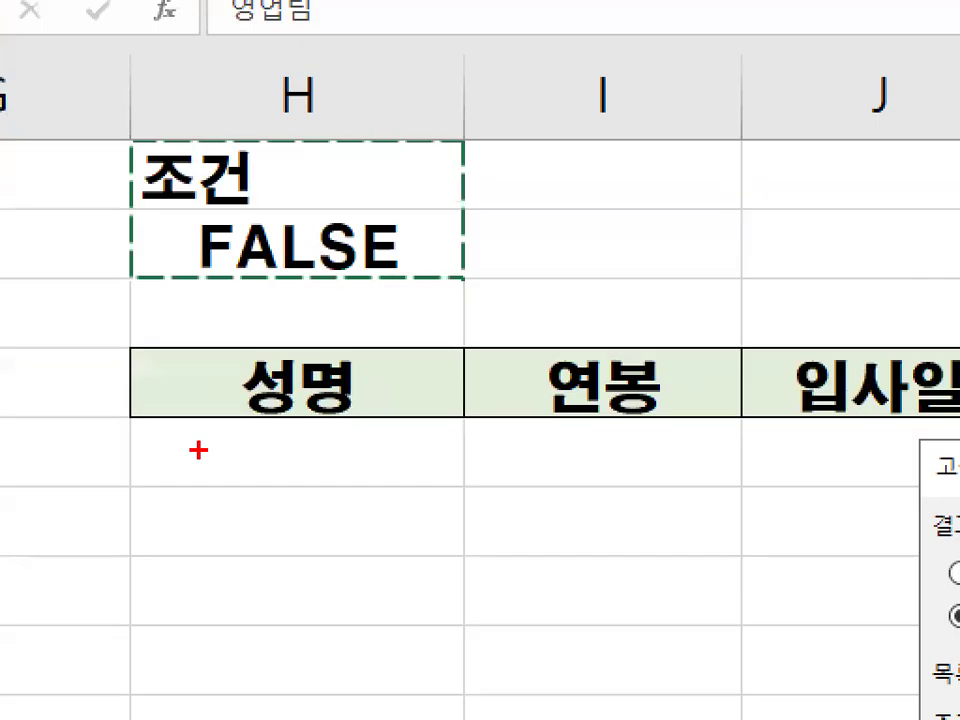
pyautogui.moveTo(216, 438); pyautogui.dragTo(776, 420)
pyautogui.moveTo(262, 380); pyautogui.dragTo(410, 400)
pyautogui.moveTo(575, 372); pyautogui.dragTo(720, 402)
pyautogui.moveTo(790, 425)
pyautogui.mouseDown()
pyautogui.moveTo(762, 362)
pyautogui.moveTo(940, 400)
pyautogui.mouseUp()
pyautogui.press('Escape')
pyautogui.click(724, 580)
pyautogui.moveTo(699, 572); pyautogui.dragTo(759, 501)
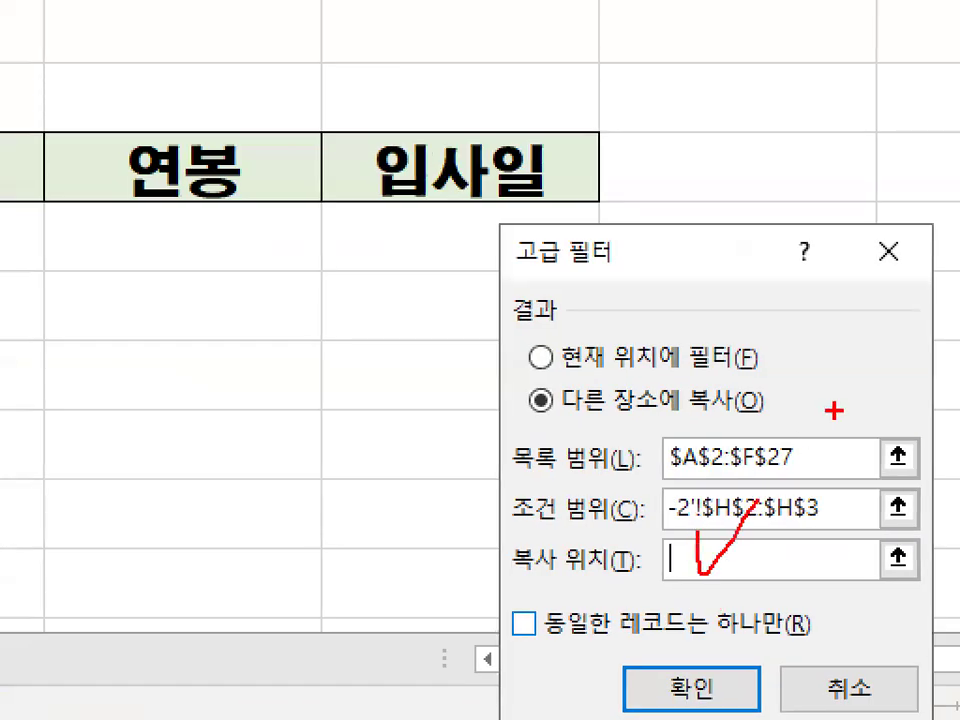
pyautogui.press('Escape')
pyautogui.moveTo(285, 388); pyautogui.dragTo(583, 381)
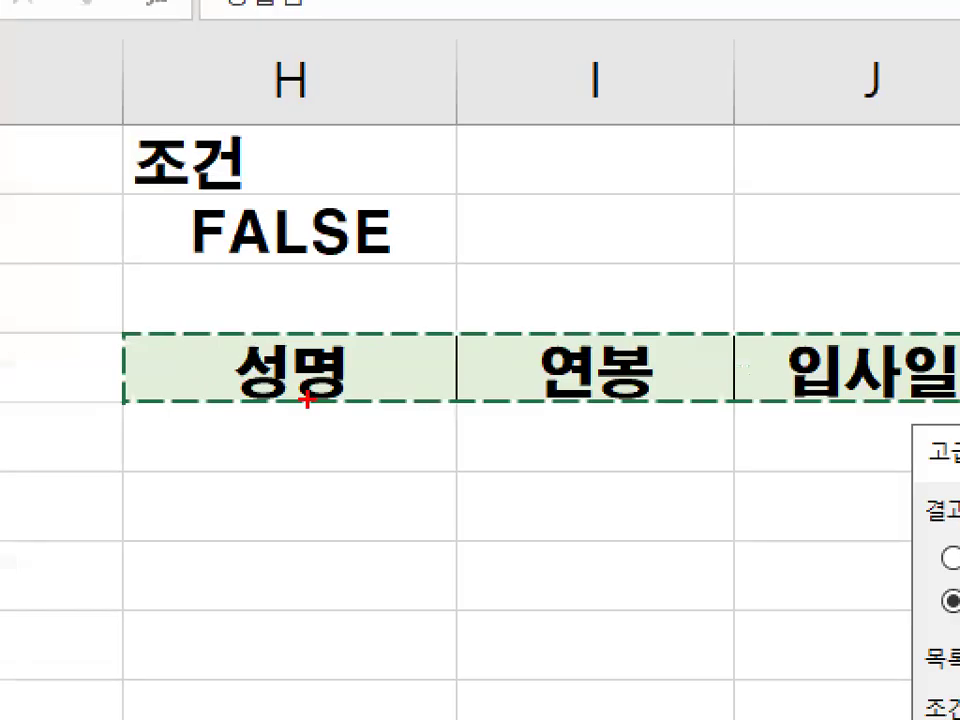
pyautogui.moveTo(292, 322); pyautogui.dragTo(404, 292)
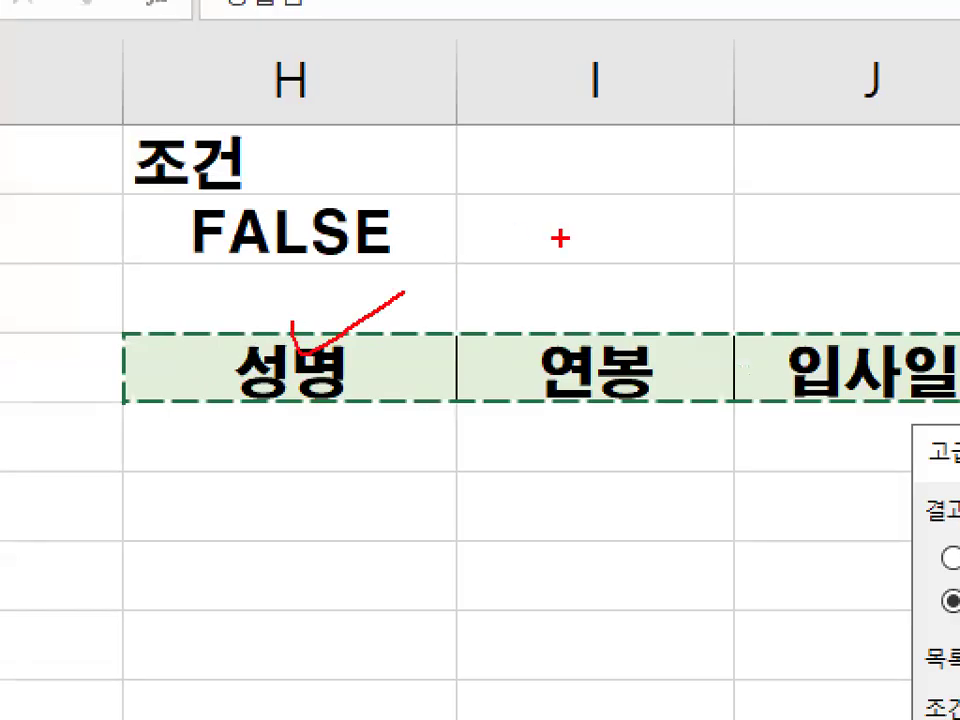
pyautogui.moveTo(578, 265); pyautogui.dragTo(678, 295)
pyautogui.moveTo(836, 296); pyautogui.dragTo(953, 197)
pyautogui.moveTo(396, 216); pyautogui.dragTo(346, 256)
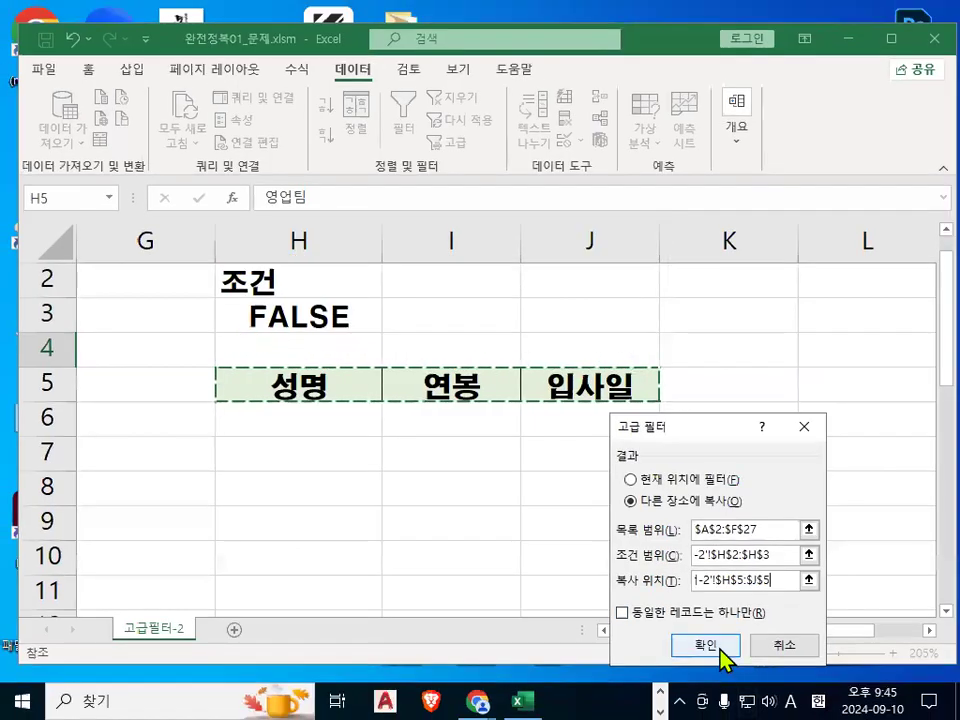
pyautogui.click(712, 648)
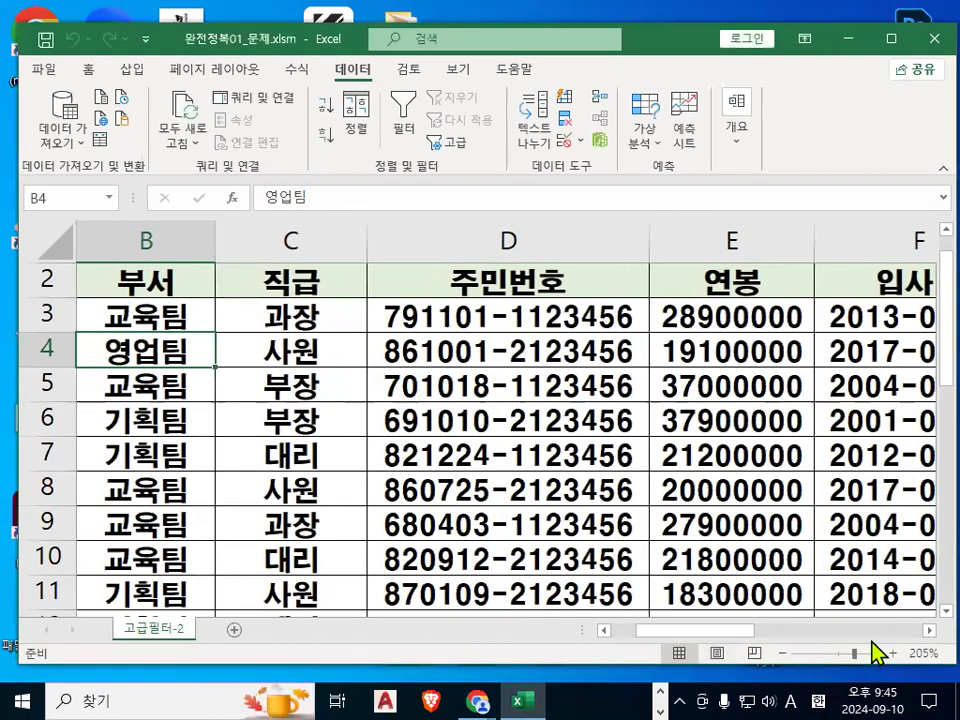
# Autofit the widths of columns I and J for the copied salary and hire-date values.
pyautogui.click(922, 631)
pyautogui.click(922, 631)
pyautogui.hscroll(1, 760, 548)
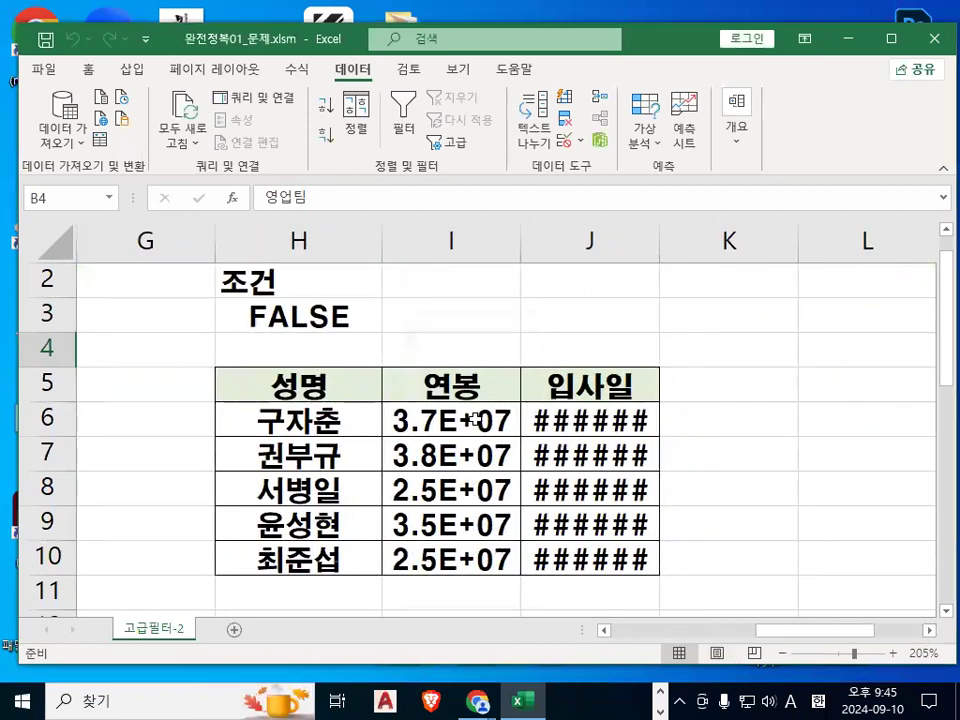
pyautogui.moveTo(450, 420); pyautogui.dragTo(590, 420)
pyautogui.moveTo(561, 242); pyautogui.dragTo(610, 240)
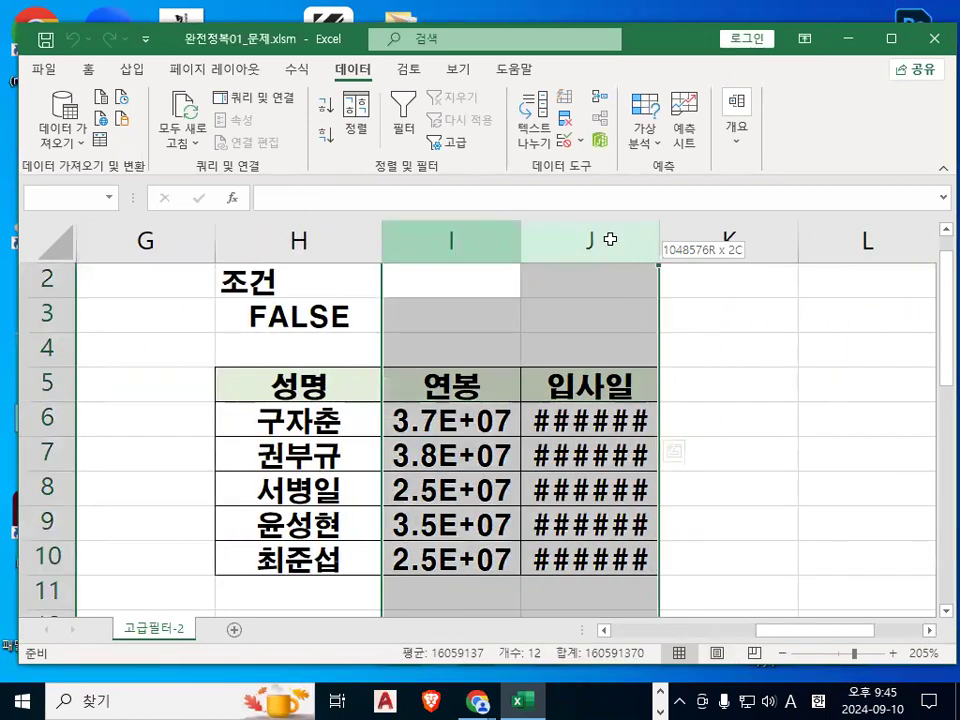
pyautogui.doubleClick(521, 236)
pyautogui.click(836, 445)
pyautogui.click(266, 388)
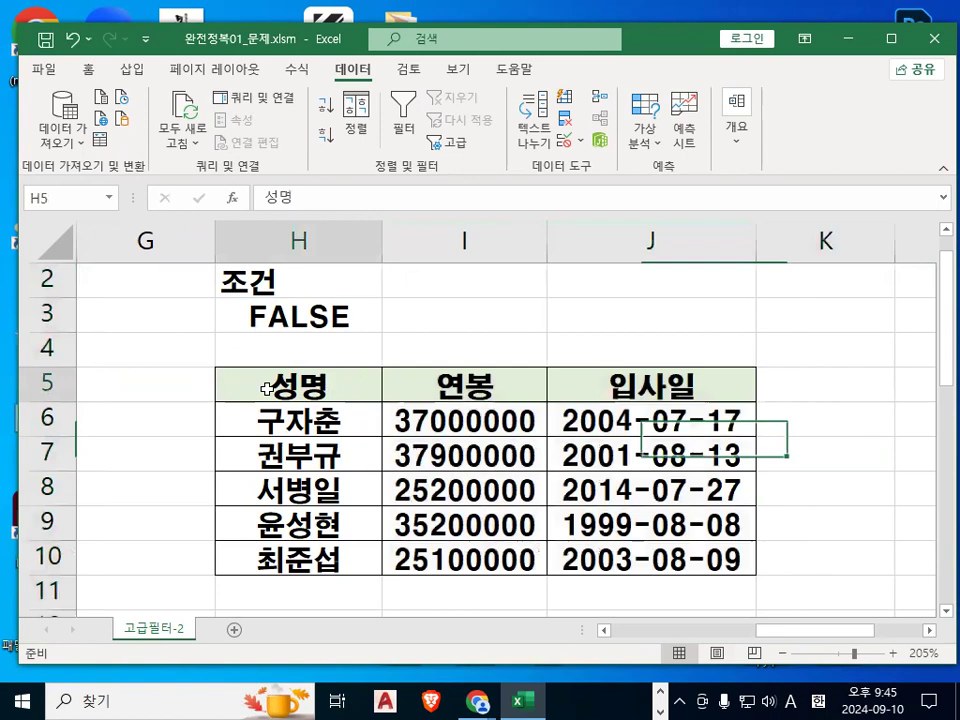
# Examine the filtered 성명, 연봉, 입사일 results in H5:J10.
pyautogui.click(294, 558)
pyautogui.moveTo(292, 385); pyautogui.dragTo(632, 576)
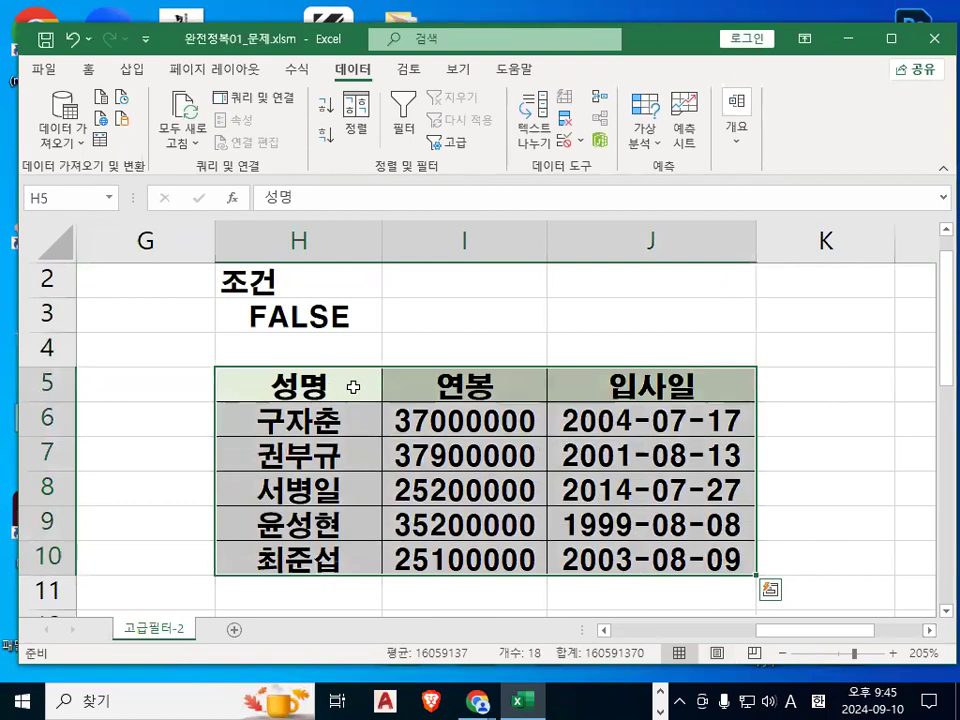
pyautogui.click(437, 392)
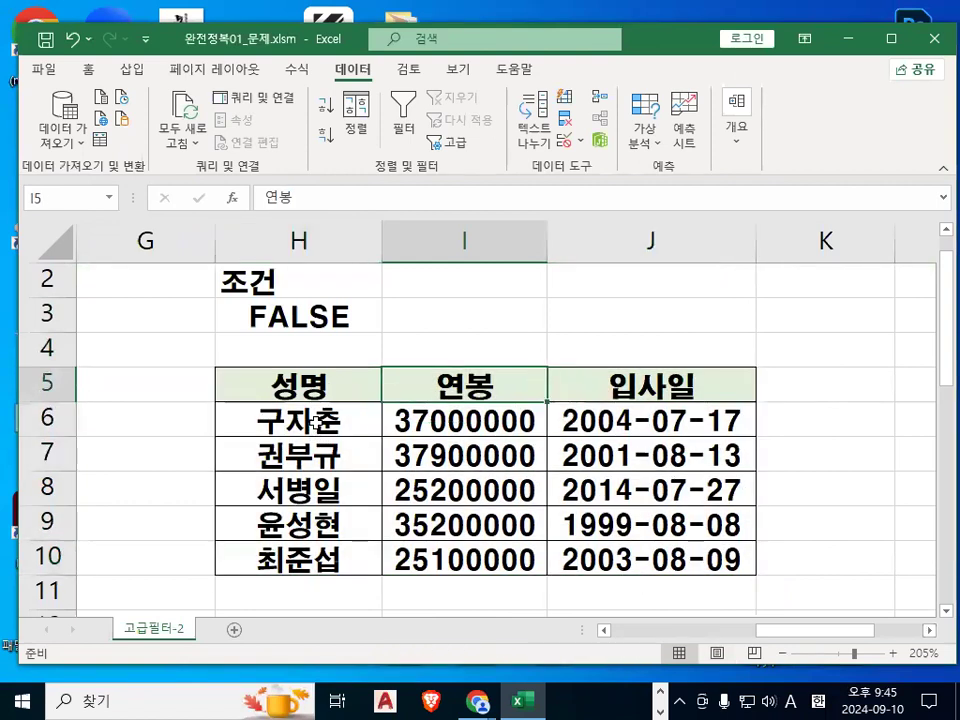
pyautogui.click(316, 428)
pyautogui.moveTo(300, 385); pyautogui.dragTo(655, 370)
pyautogui.moveTo(330, 424); pyautogui.dragTo(655, 543)
pyautogui.moveTo(320, 424); pyautogui.dragTo(657, 563)
pyautogui.hotkey('ctrl', 'c')
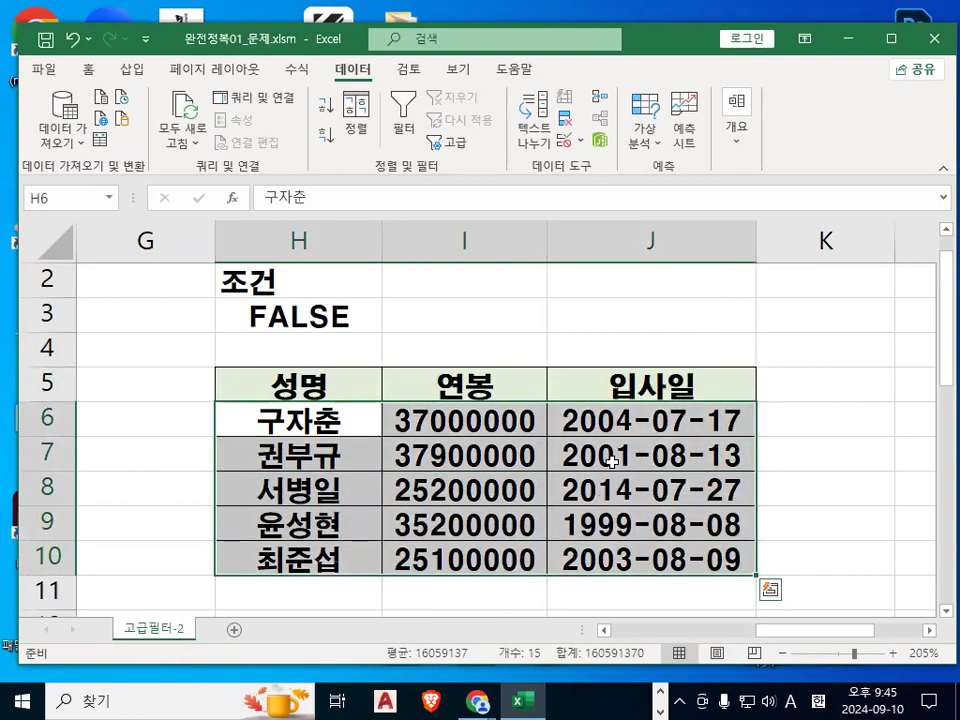
# Delete the result cells H6:J10 and paste them back into place.
pyautogui.rightClick(613, 462)
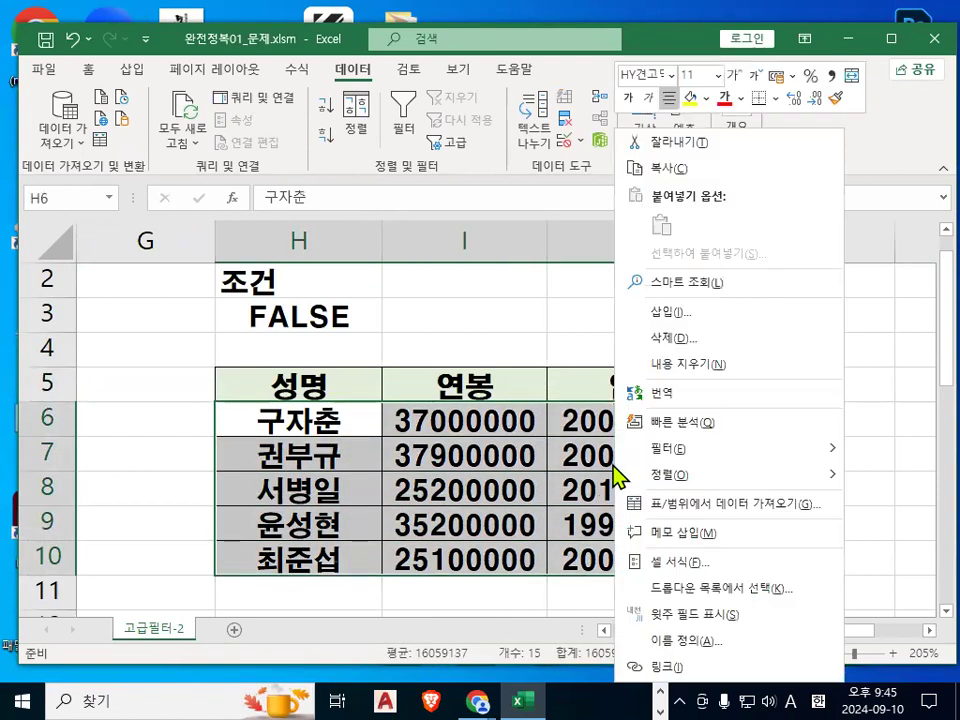
pyautogui.click(669, 352)
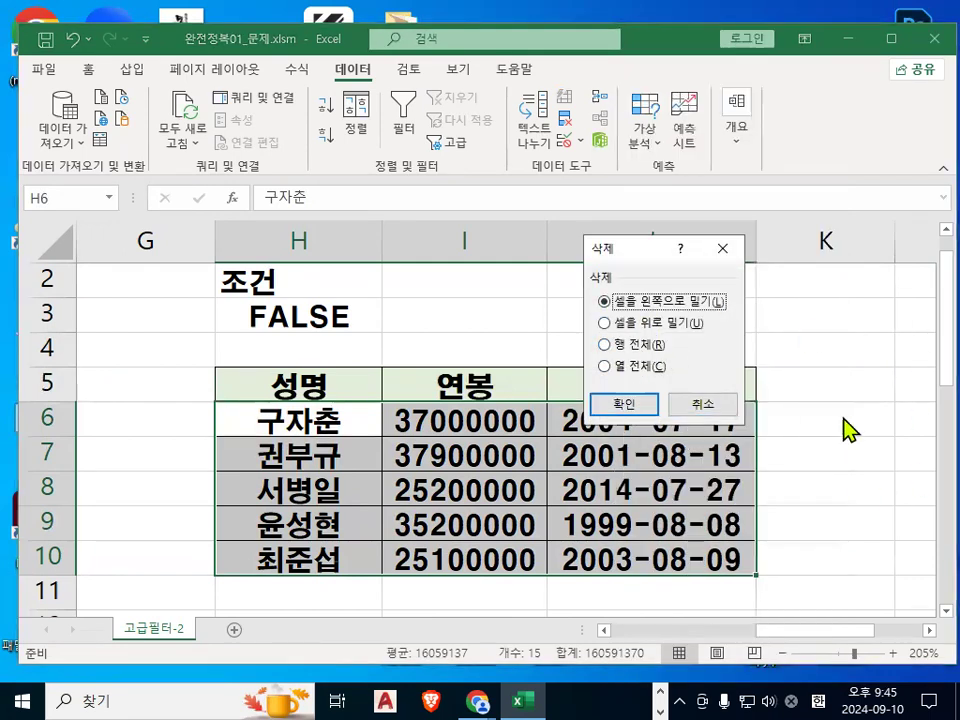
pyautogui.click(618, 406)
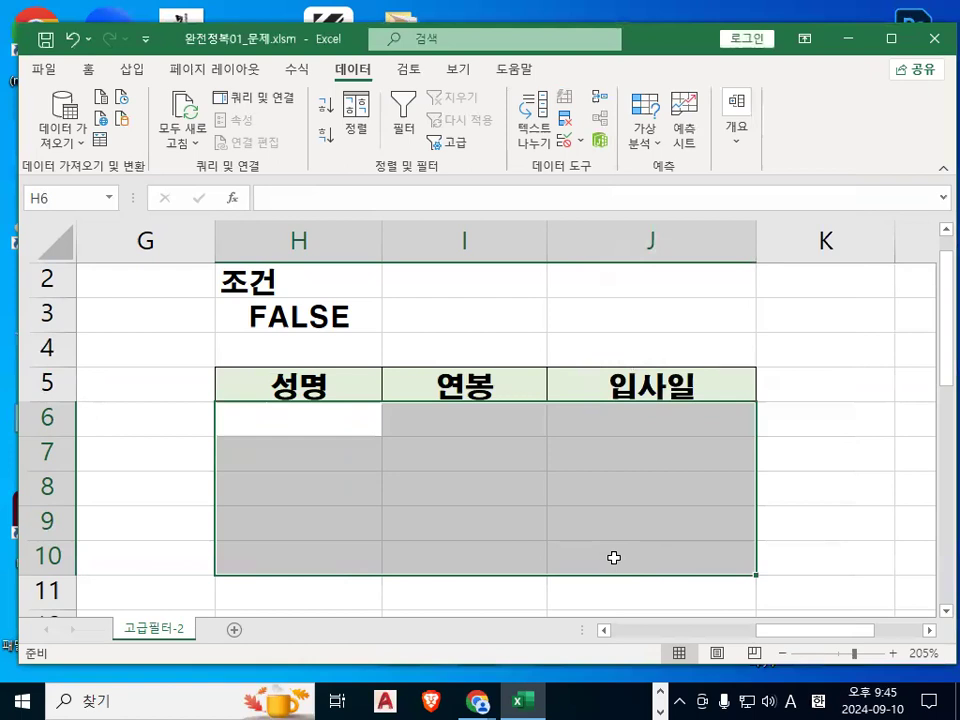
pyautogui.click(613, 557)
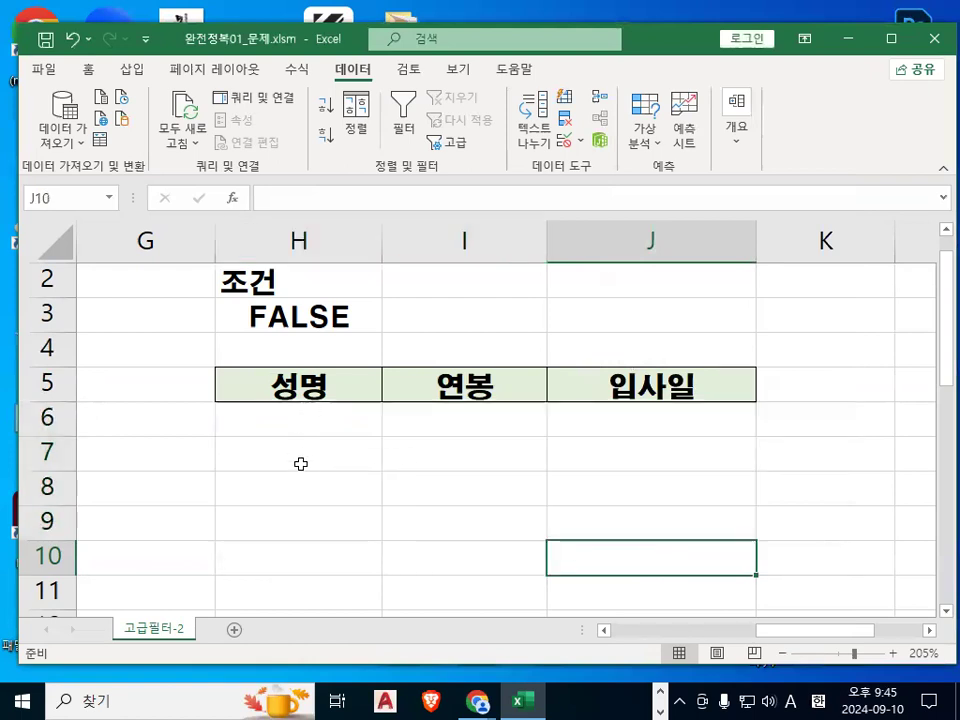
pyautogui.click(298, 419)
pyautogui.hotkey('ctrl', 'v')
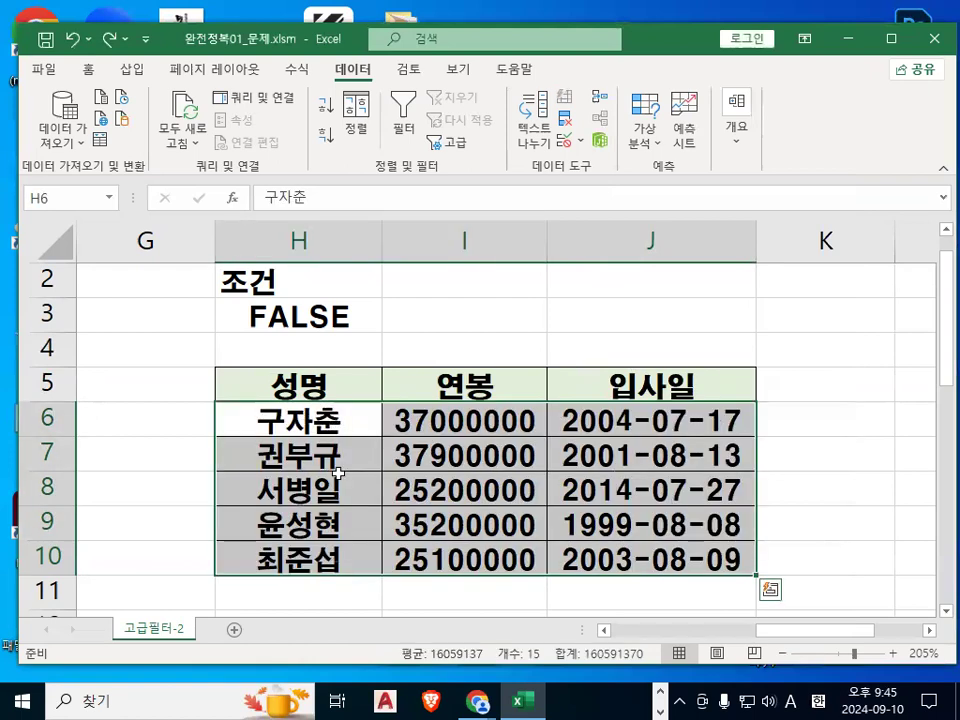
# Clear the filtered results from H6:J10, keeping the headers.
pyautogui.moveTo(300, 420); pyautogui.dragTo(631, 539)
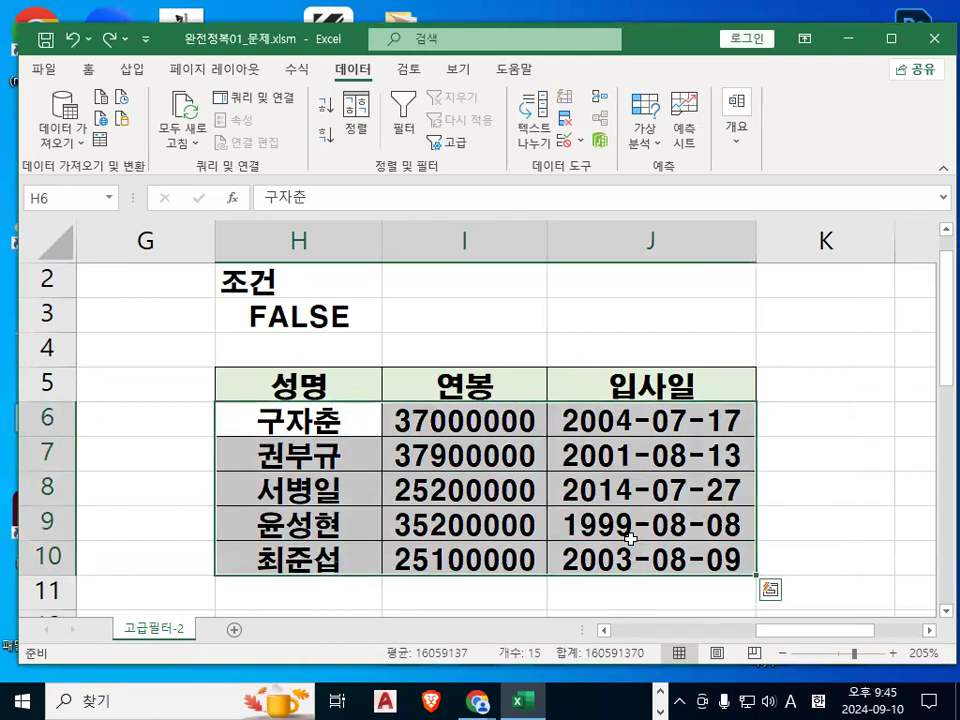
pyautogui.press('Delete')
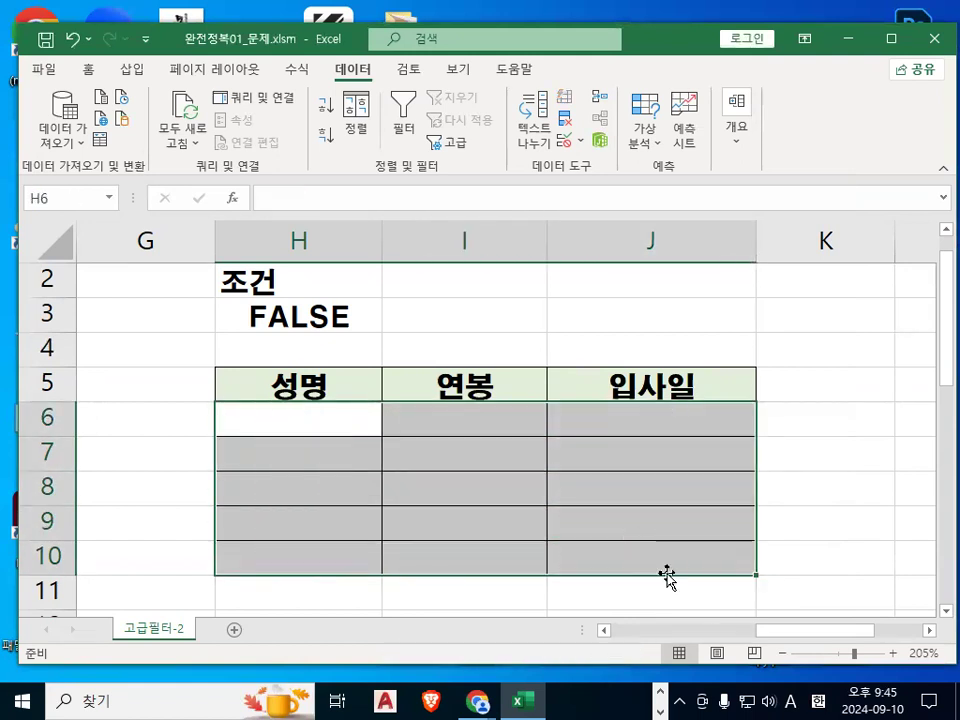
pyautogui.click(683, 542)
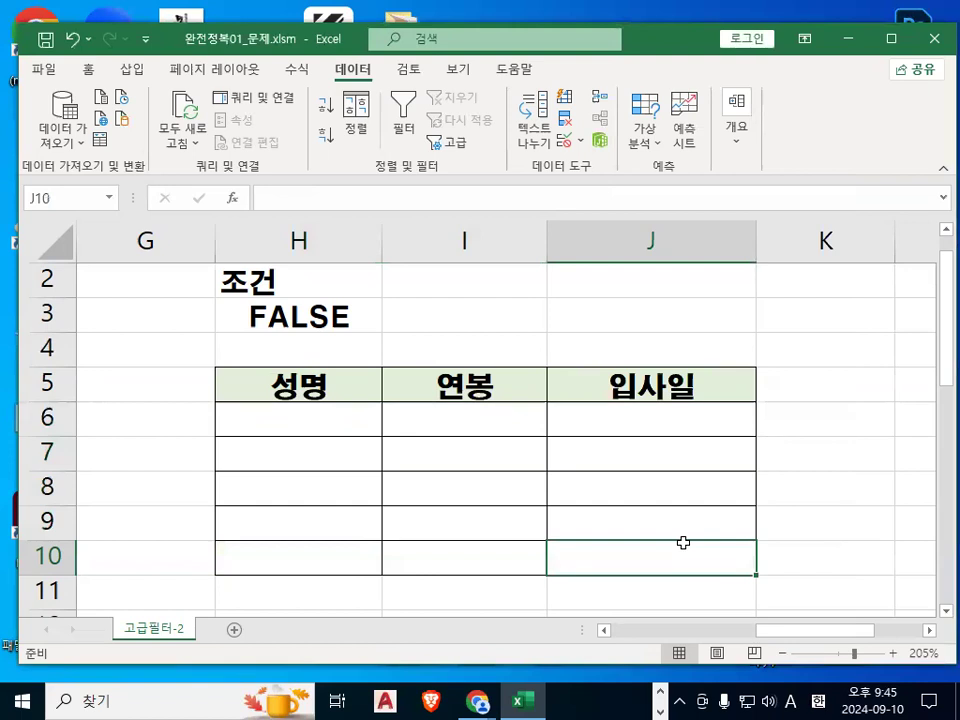
# Review the criterion formula in H3 by opening it for editing and leaving unchanged.
pyautogui.moveTo(336, 372); pyautogui.dragTo(638, 386)
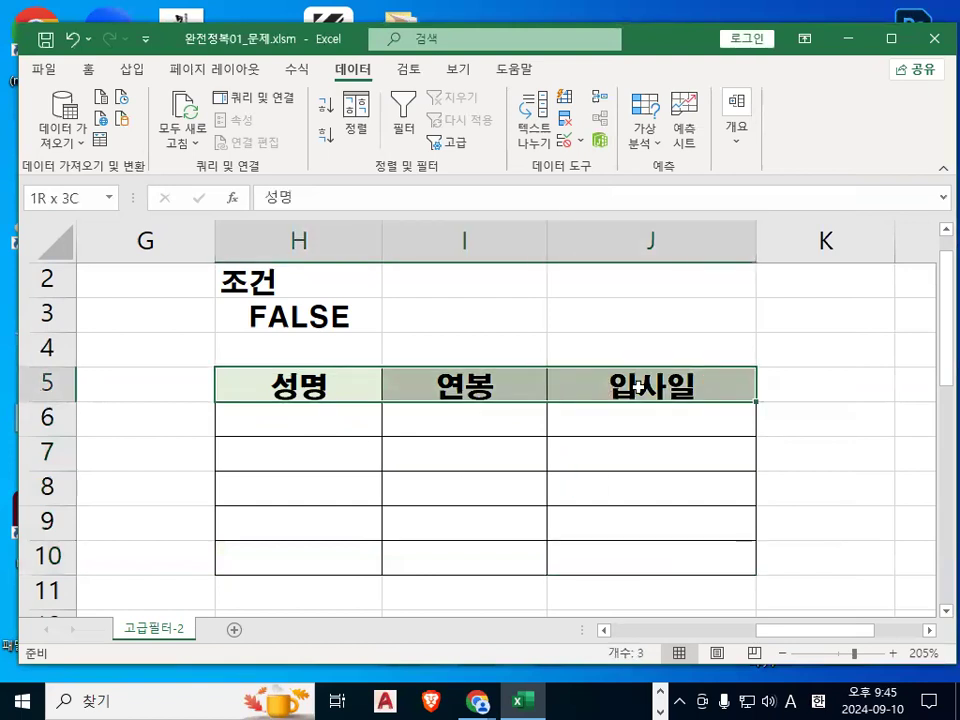
pyautogui.click(336, 322)
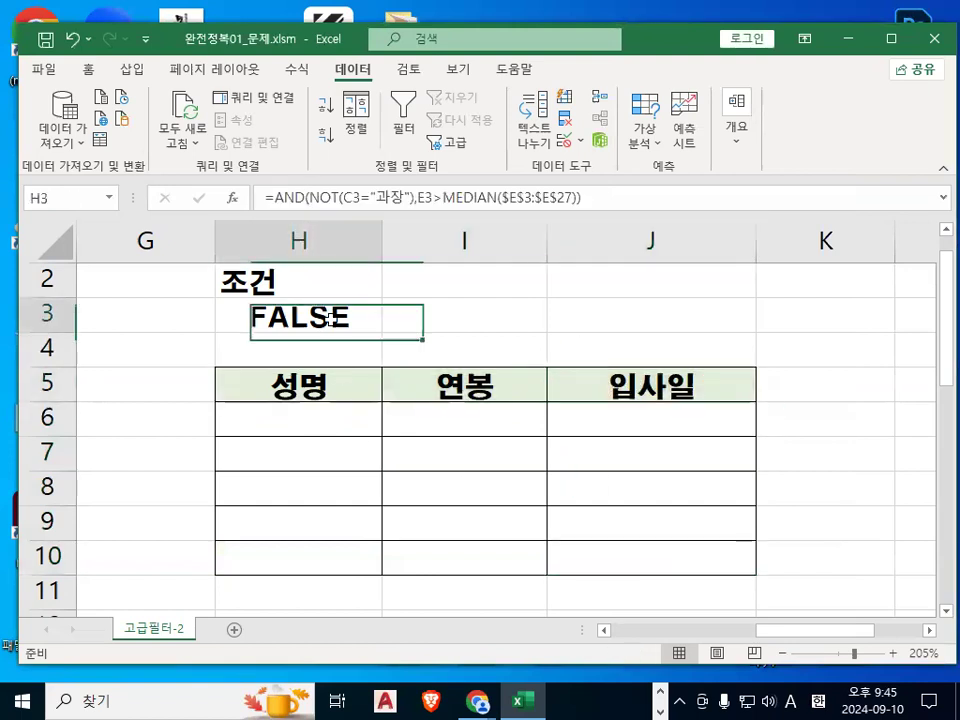
pyautogui.doubleClick(284, 315)
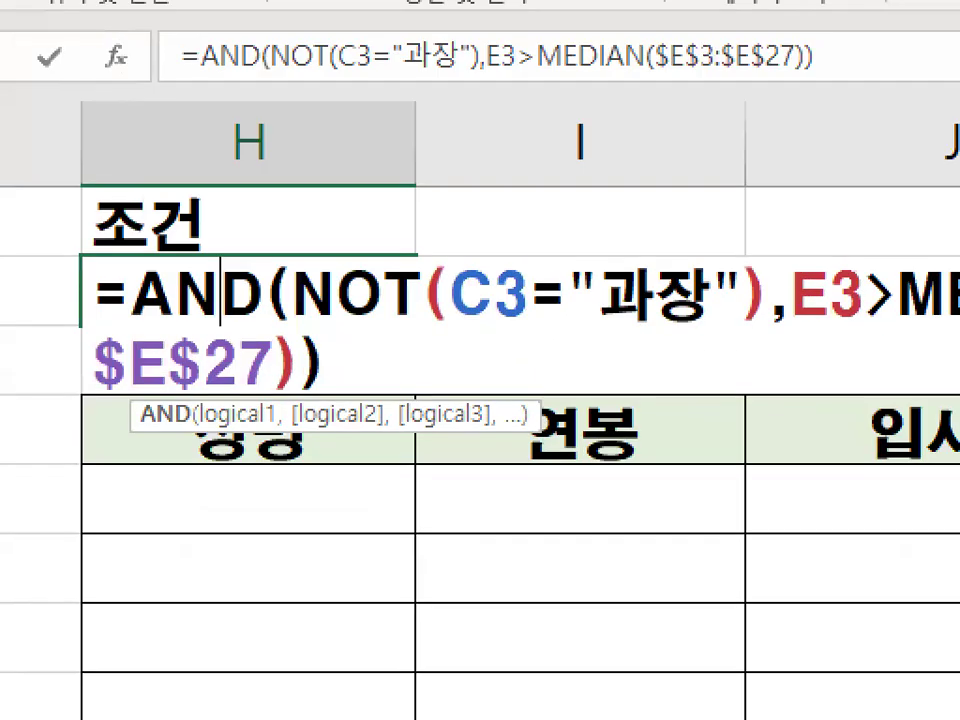
pyautogui.moveTo(558, 365); pyautogui.dragTo(579, 328)
pyautogui.moveTo(770, 394)
pyautogui.mouseDown()
pyautogui.moveTo(816, 278)
pyautogui.moveTo(814, 441)
pyautogui.mouseUp()
pyautogui.press('Escape')
pyautogui.press('Escape')
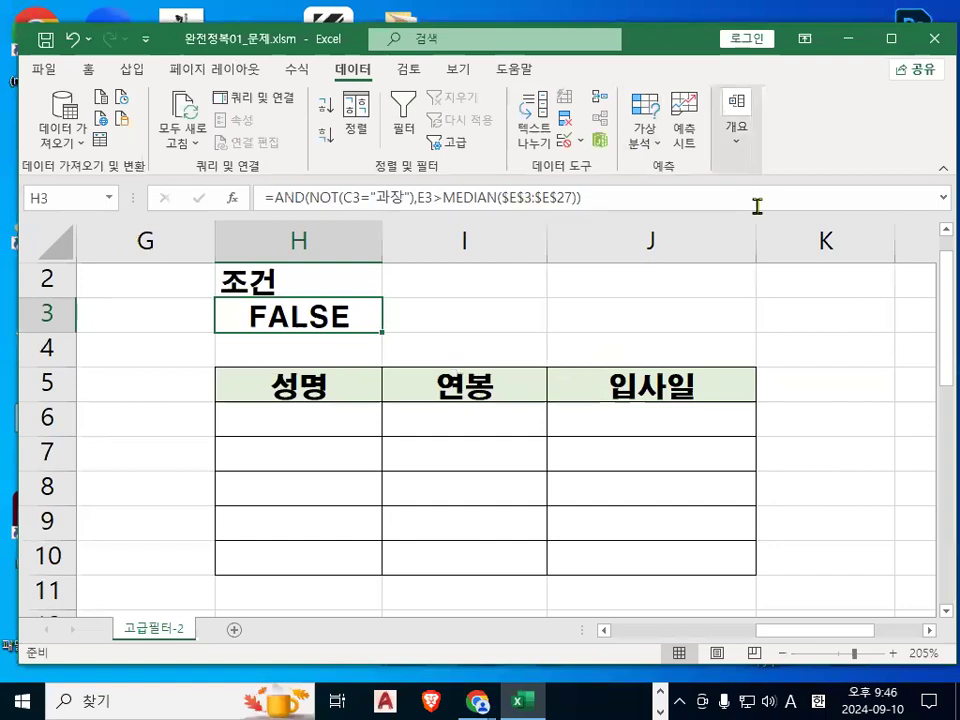
# Select the output header cell and reopen the Advanced Filter command.
pyautogui.click(556, 404)
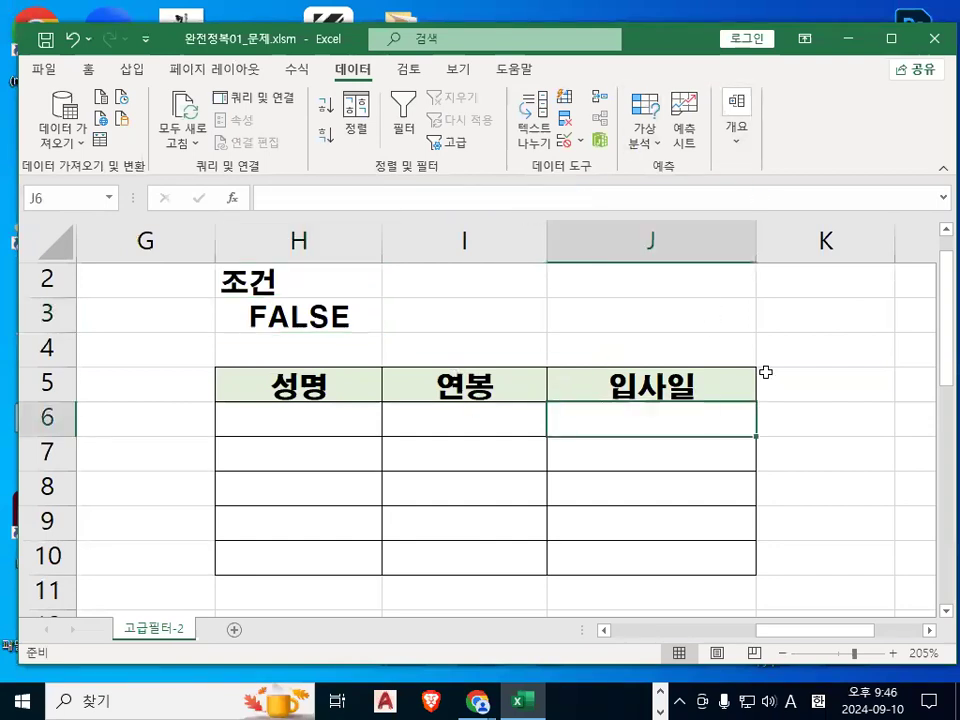
pyautogui.click(663, 393)
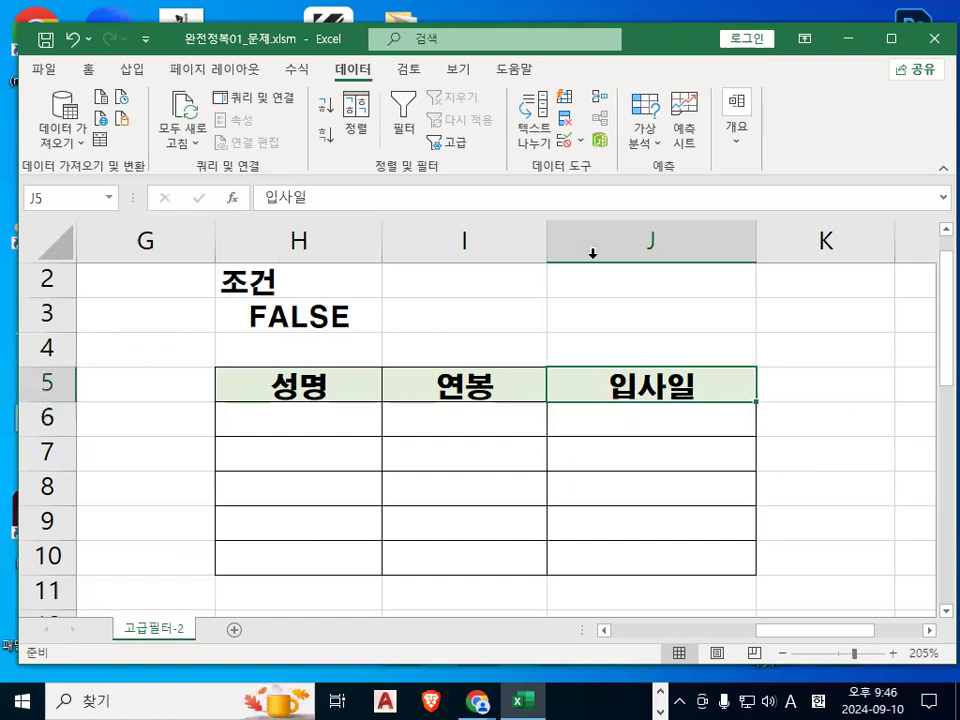
pyautogui.click(448, 143)
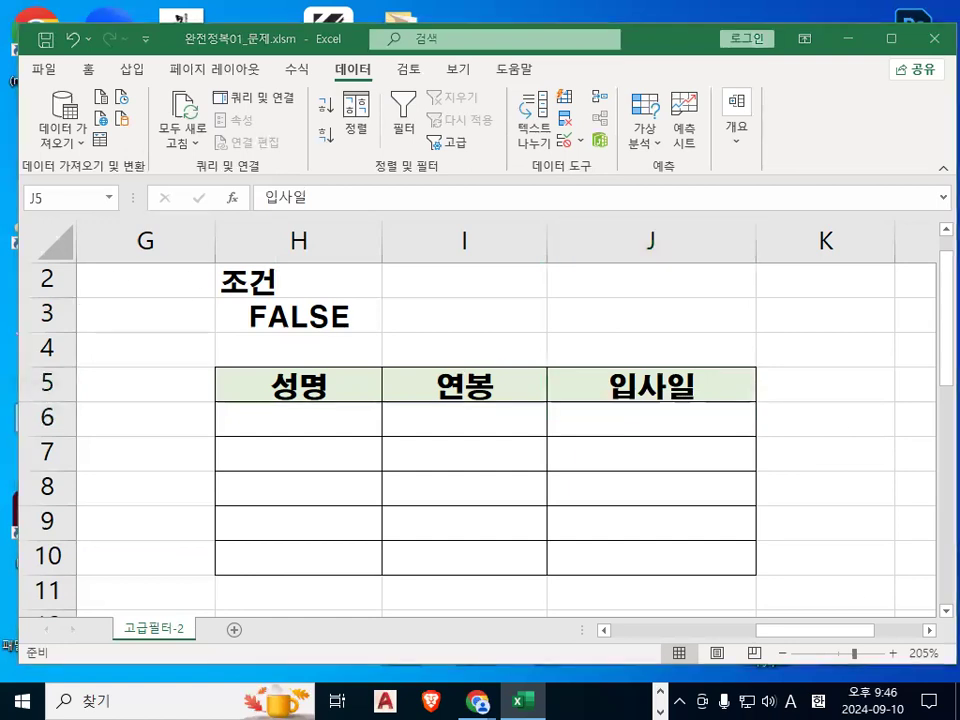